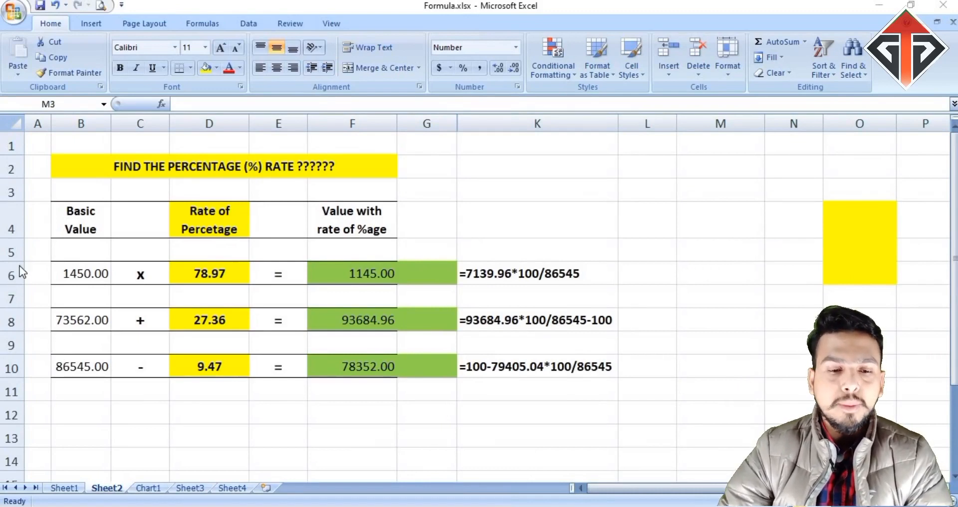
# Move Sheet3 ahead of Chart1 so that it directly follows Sheet2 in the workbook
pyautogui.click(11, 275)
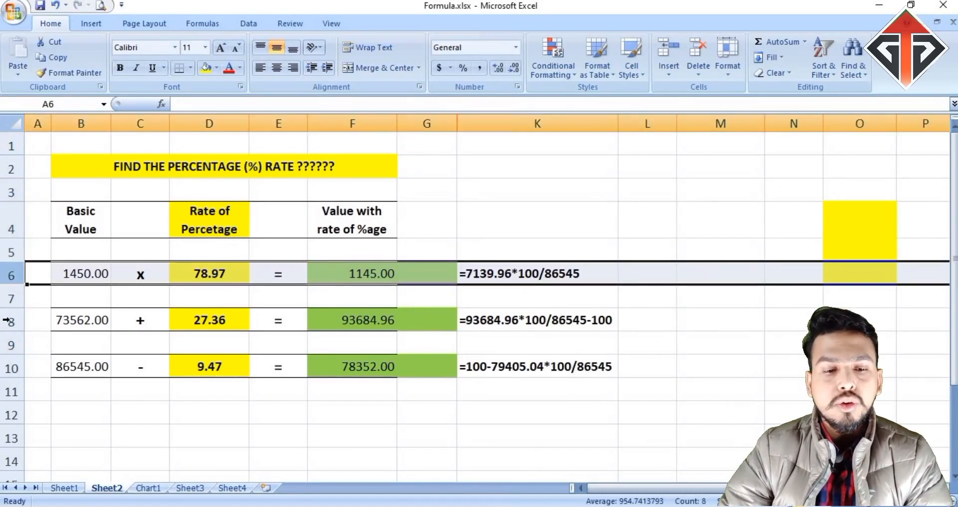
pyautogui.moveTo(6, 320); pyautogui.dragTo(2, 383)
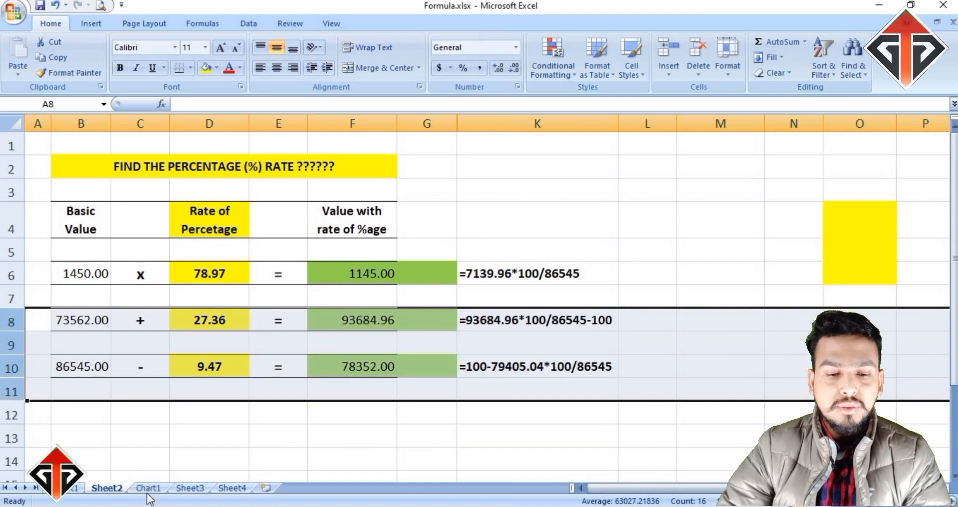
pyautogui.moveTo(185, 492); pyautogui.dragTo(138, 492)
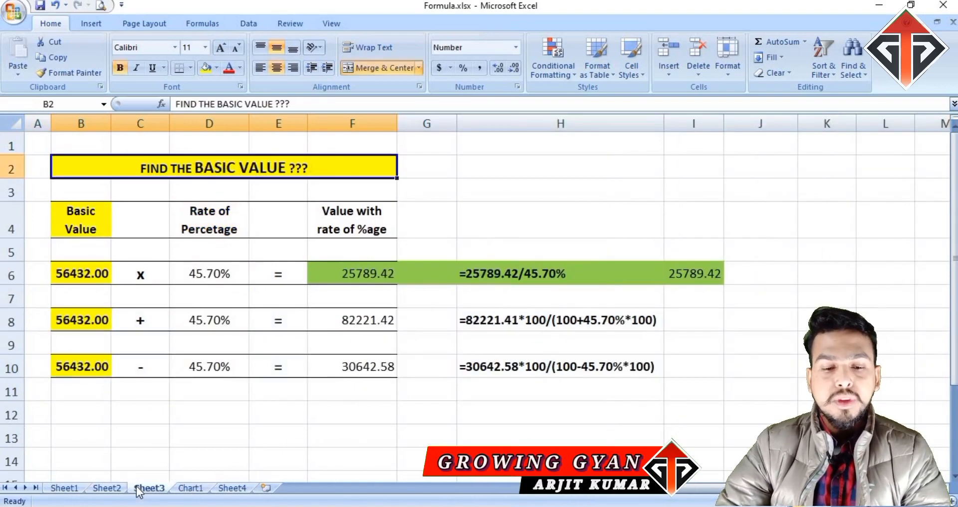
# Enter 2559 as a new basic value in cell B12 of Sheet1
pyautogui.click(63, 489)
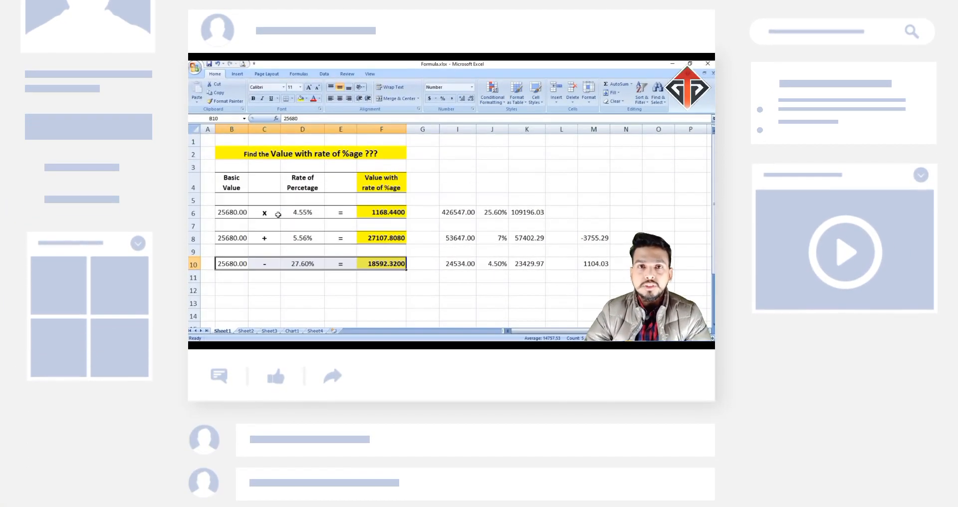
pyautogui.click(190, 213)
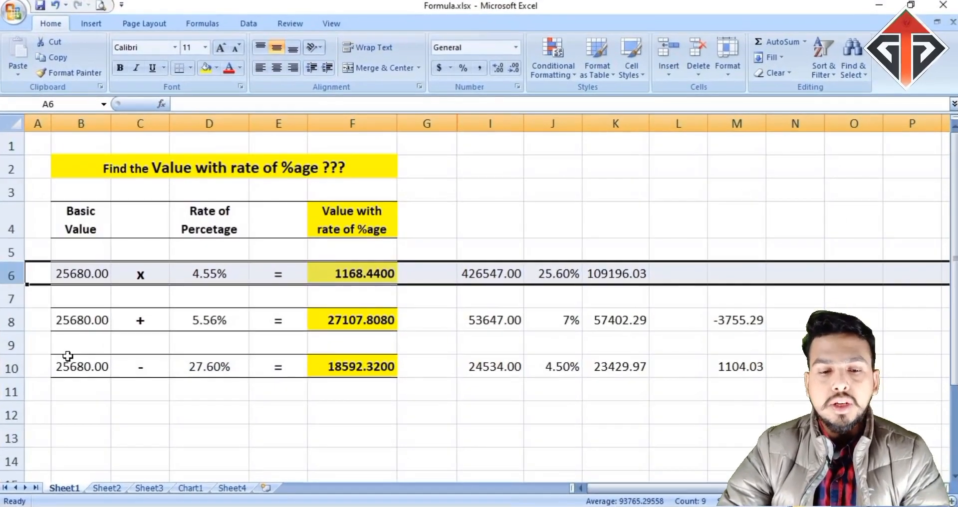
pyautogui.click(78, 390)
pyautogui.click(82, 413)
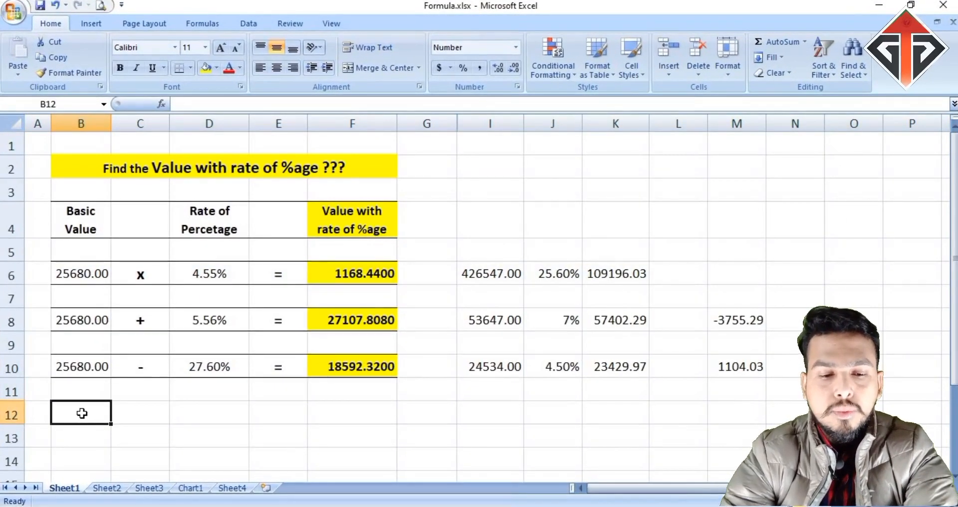
pyautogui.write('255')
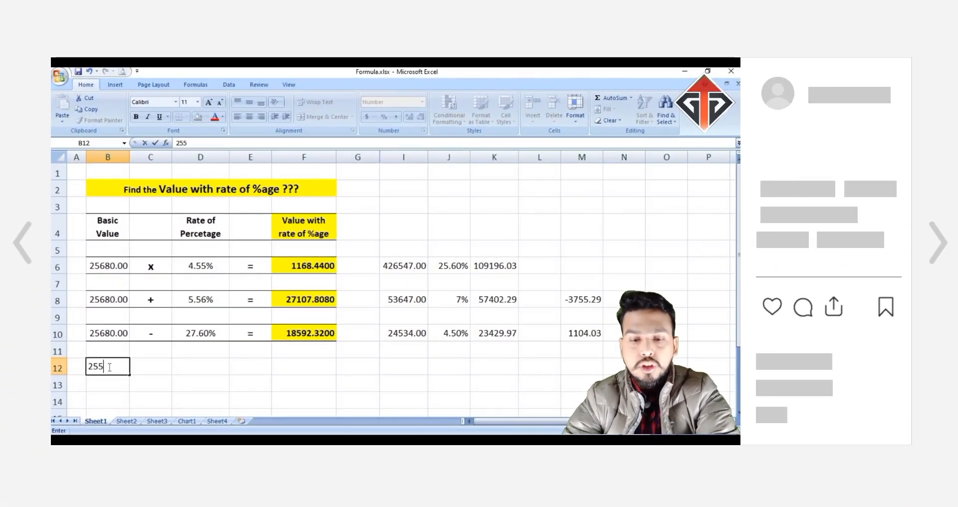
pyautogui.write('9')
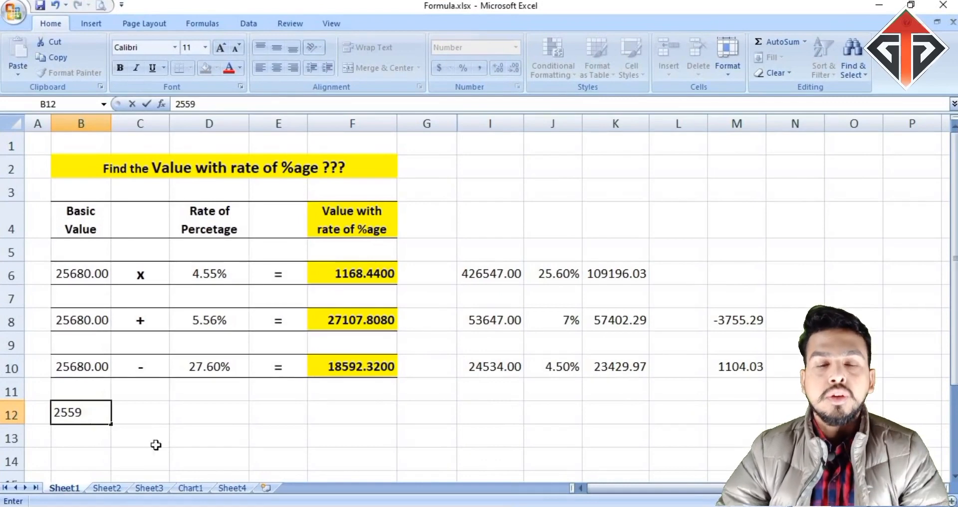
# Enter 45% as the percentage rate in cell D12
pyautogui.click(193, 411)
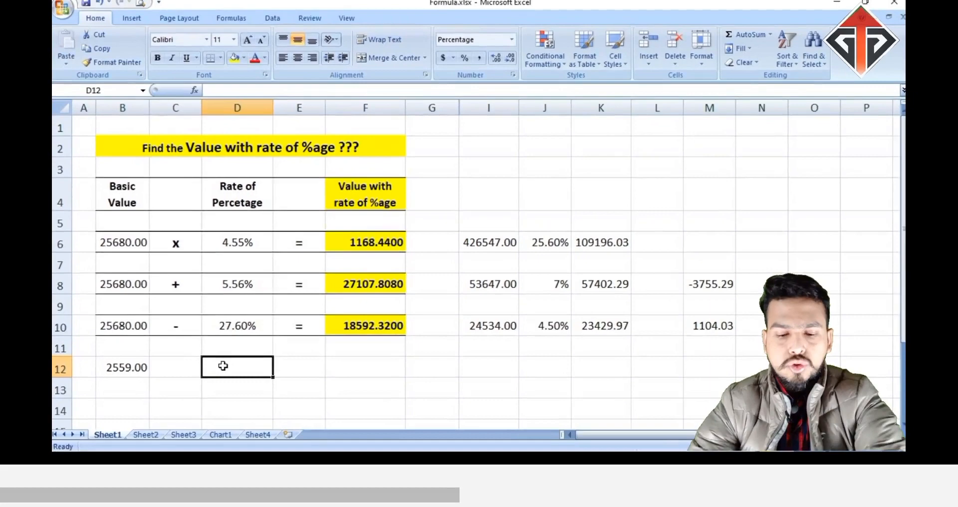
pyautogui.write('45%')
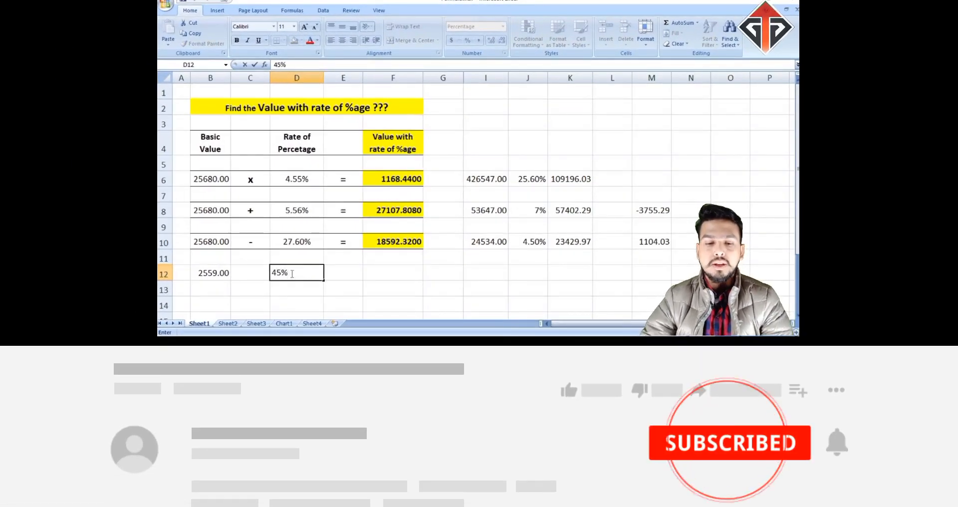
pyautogui.click(365, 274)
pyautogui.click(300, 274)
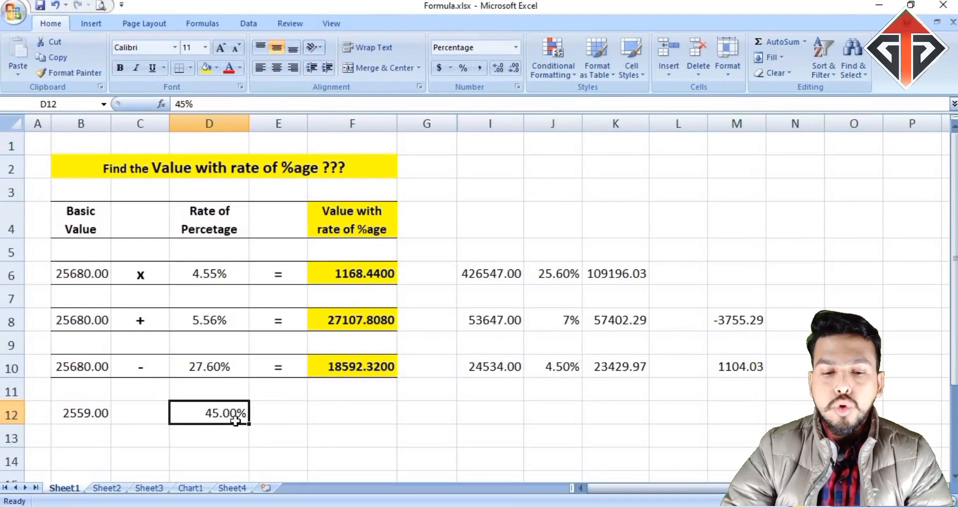
# Calculate the value with the percentage rate in cell F12 using the formula =B12*D12
pyautogui.click(359, 276)
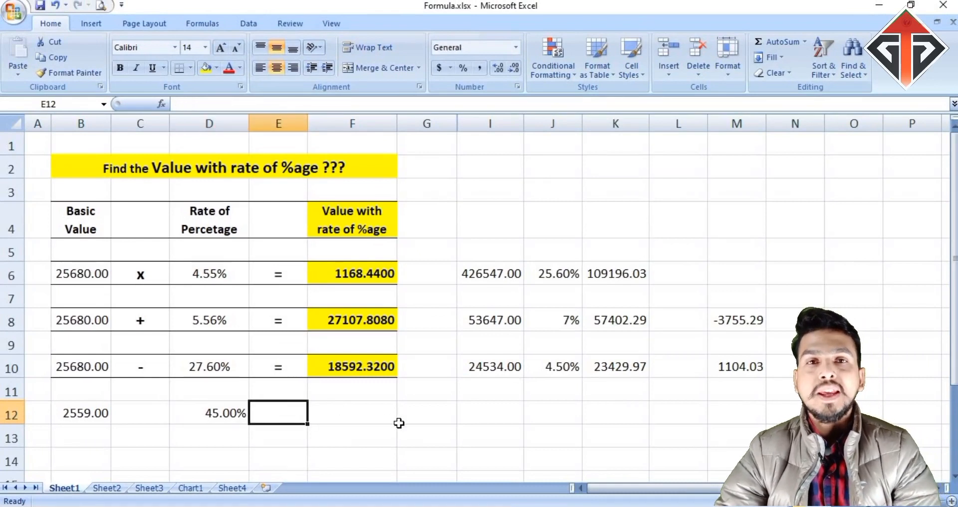
pyautogui.click(379, 410)
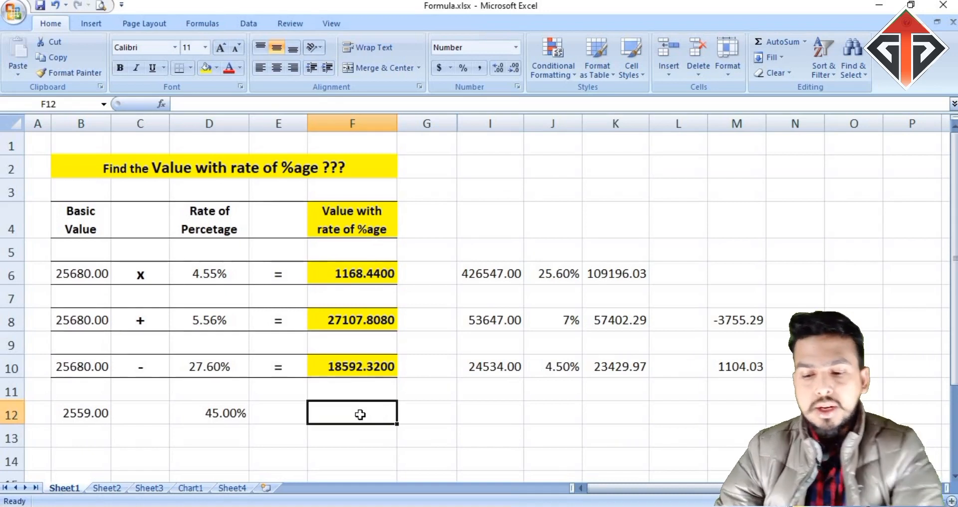
pyautogui.doubleClick(362, 415)
pyautogui.write('=')
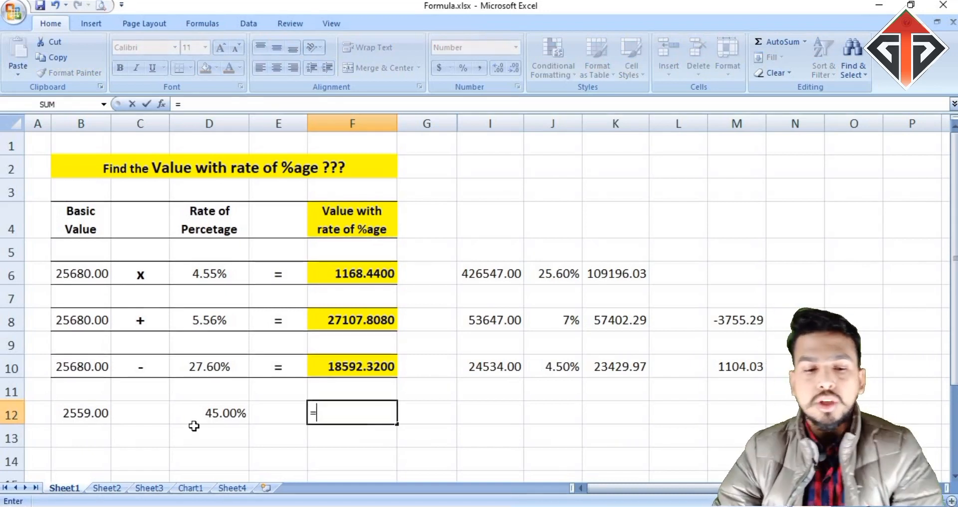
pyautogui.click(75, 417)
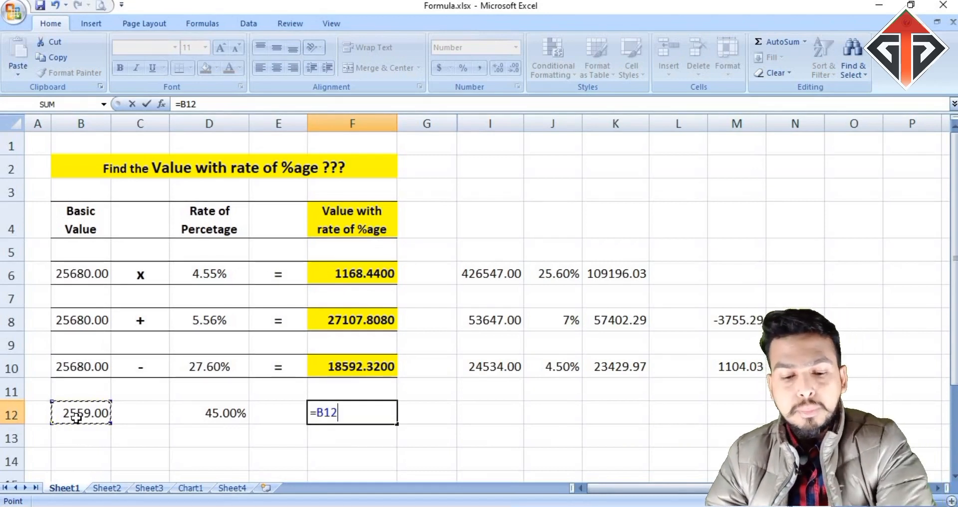
pyautogui.write('*')
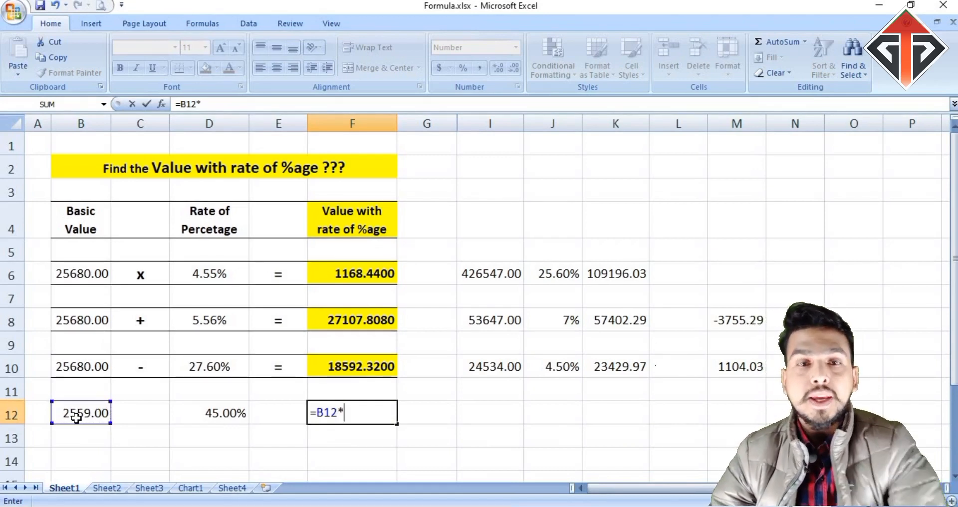
pyautogui.click(233, 409)
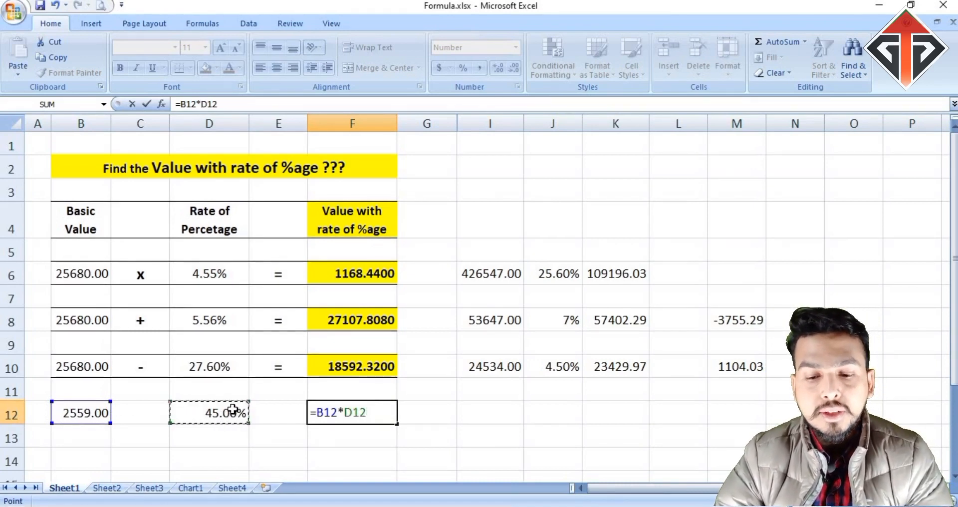
pyautogui.press('Return')
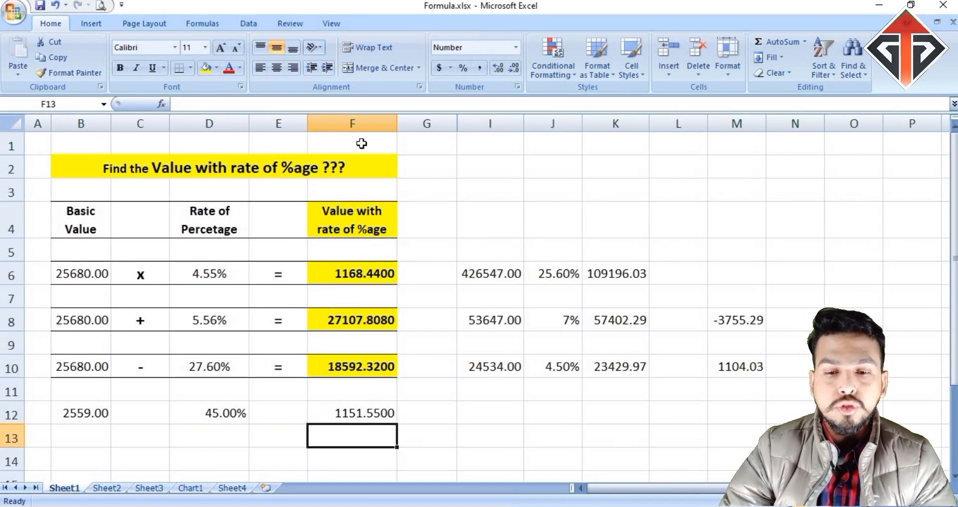
# Reduce the numbers in column F to two decimal places
pyautogui.click(362, 123)
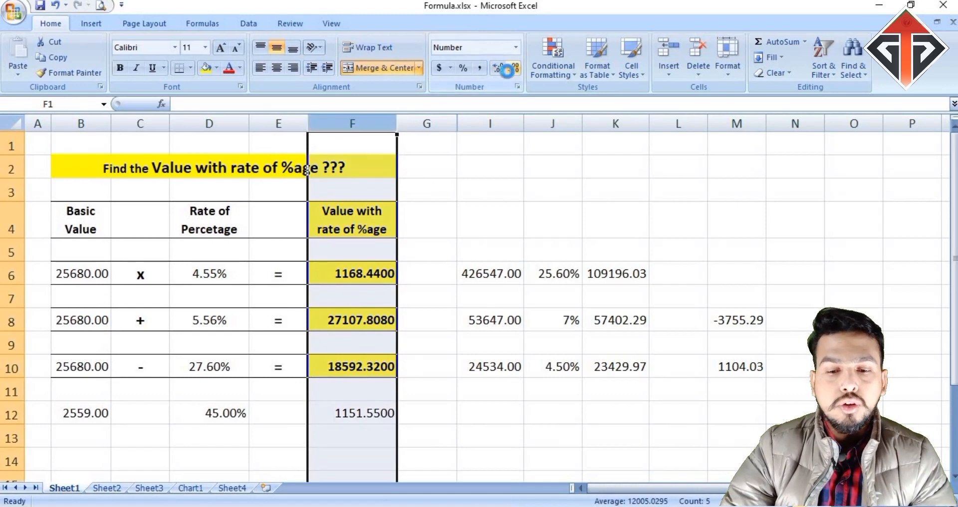
pyautogui.click(512, 69)
pyautogui.click(512, 69)
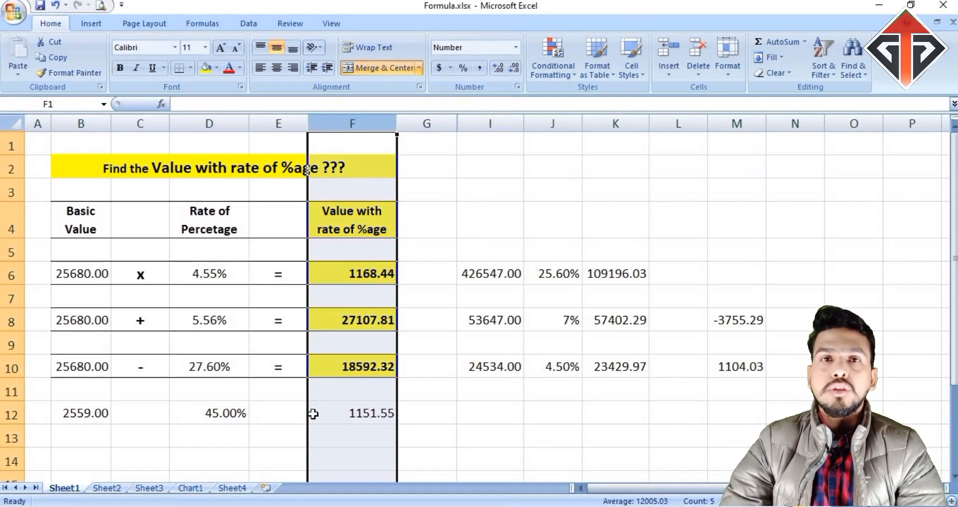
# Examine the row 12 calculation and compare it with the worked multiplication and subtraction examples in rows 6 and 10
pyautogui.click(342, 415)
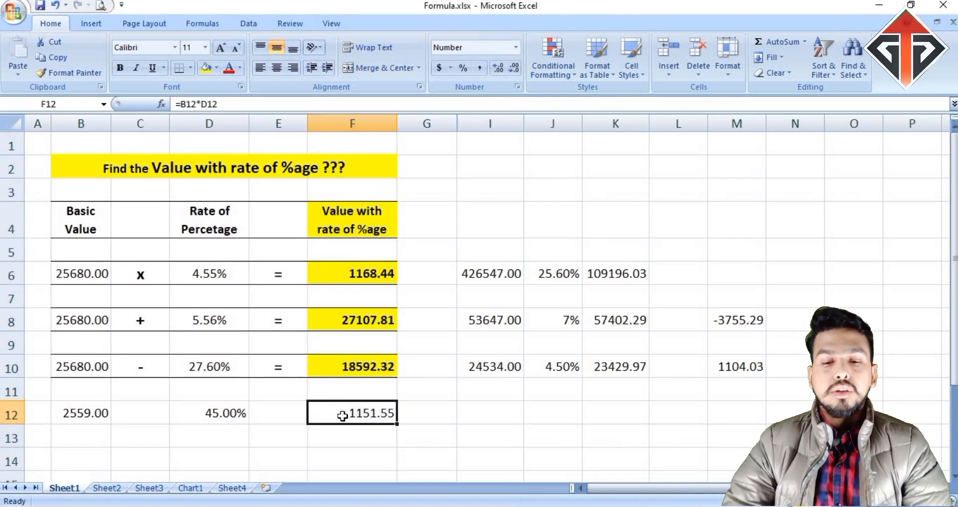
pyautogui.click(103, 414)
pyautogui.click(364, 413)
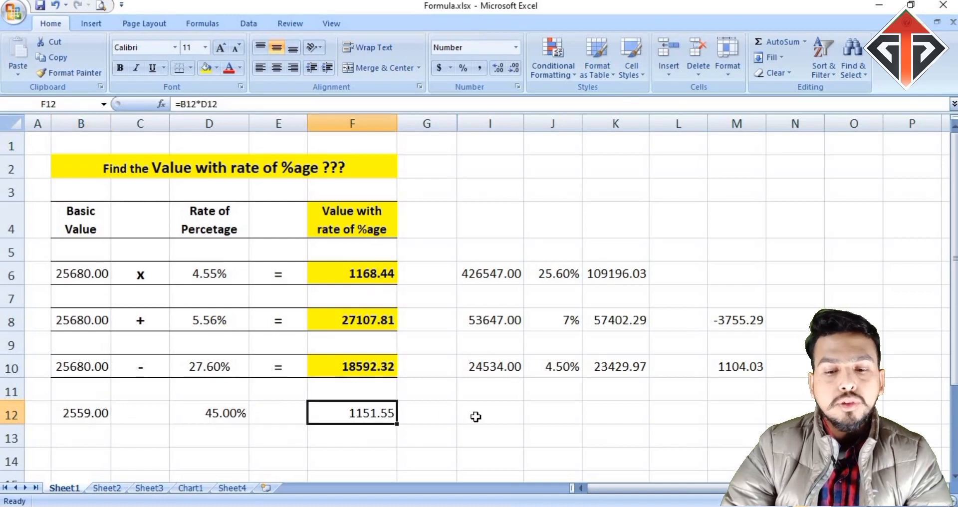
pyautogui.click(481, 413)
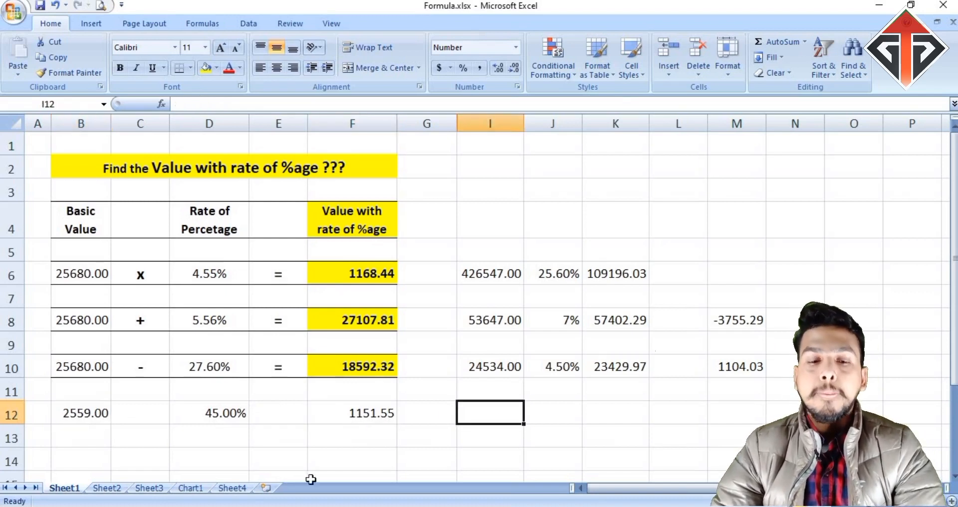
pyautogui.click(59, 373)
pyautogui.moveTo(107, 372); pyautogui.dragTo(336, 365)
pyautogui.scroll(-1, 395, 391)
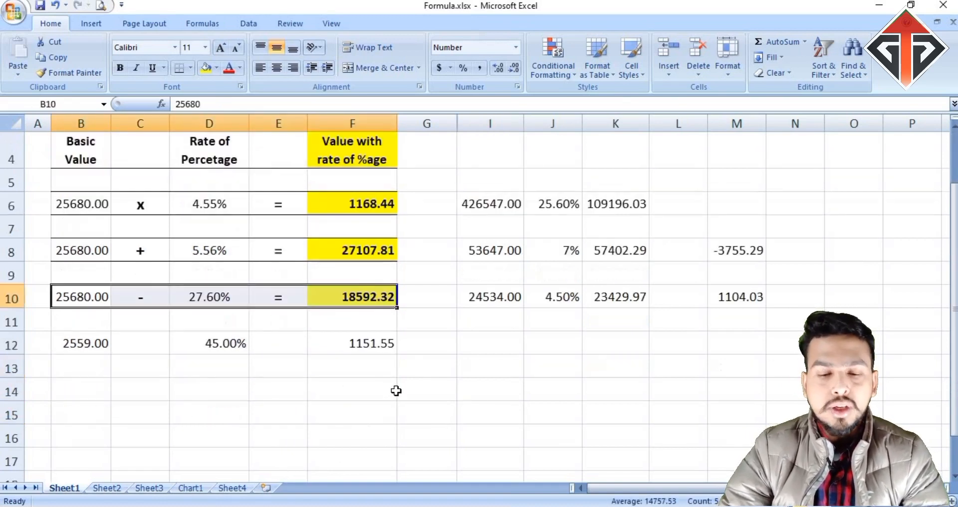
pyautogui.click(366, 324)
pyautogui.click(283, 359)
pyautogui.click(109, 383)
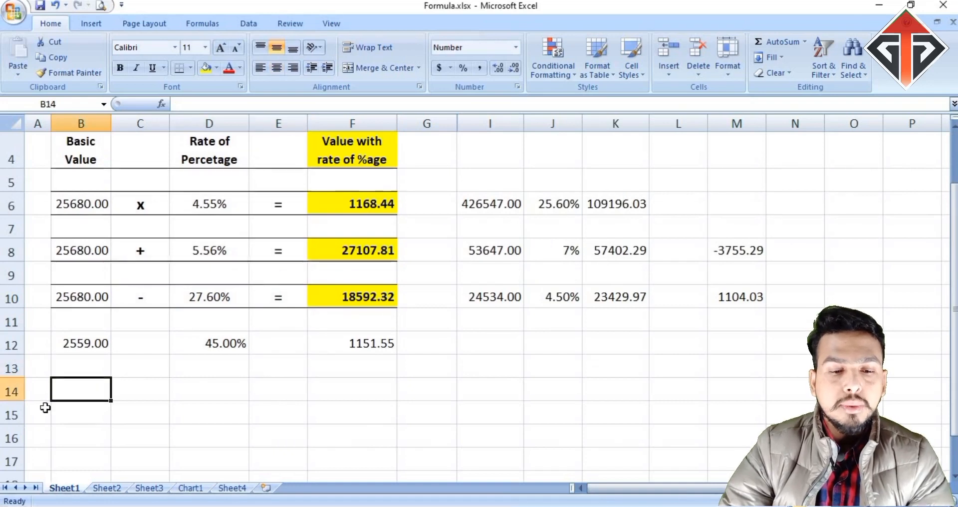
pyautogui.click(54, 204)
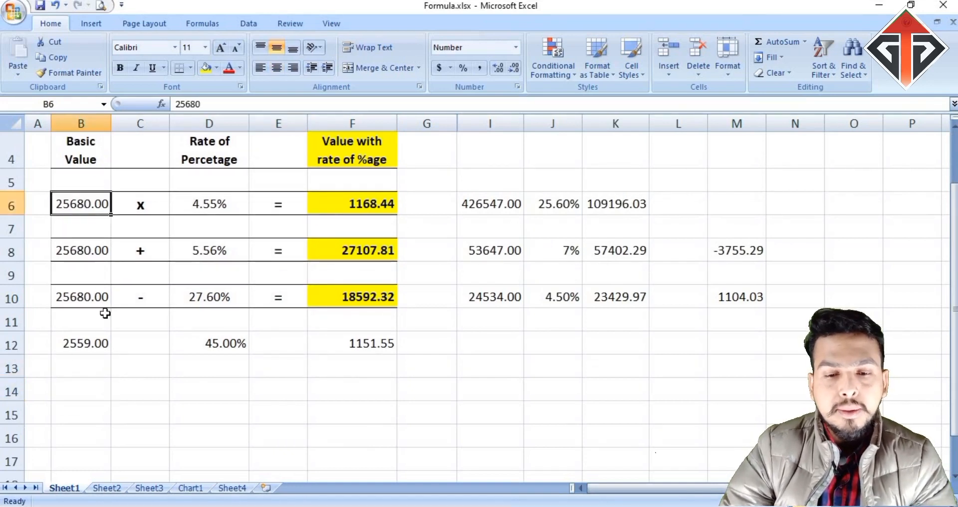
pyautogui.moveTo(87, 343); pyautogui.dragTo(319, 342)
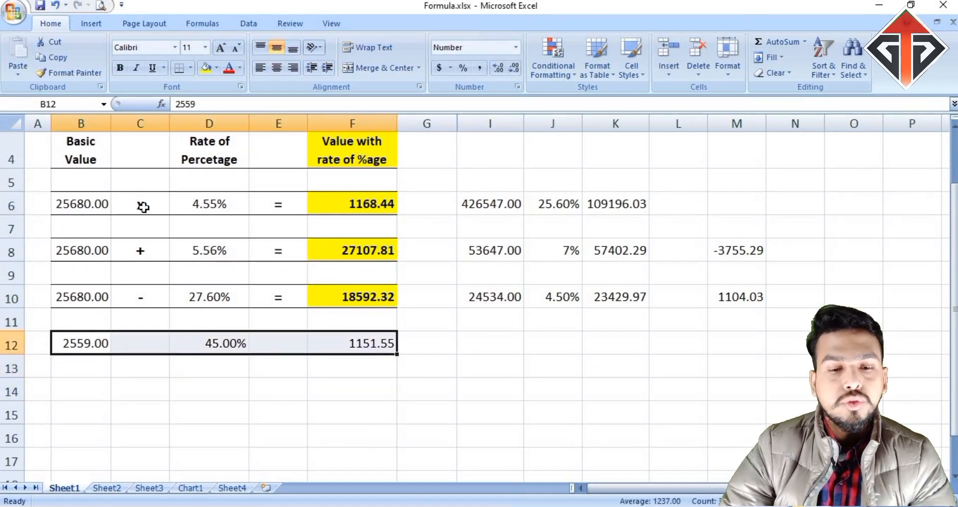
pyautogui.click(141, 205)
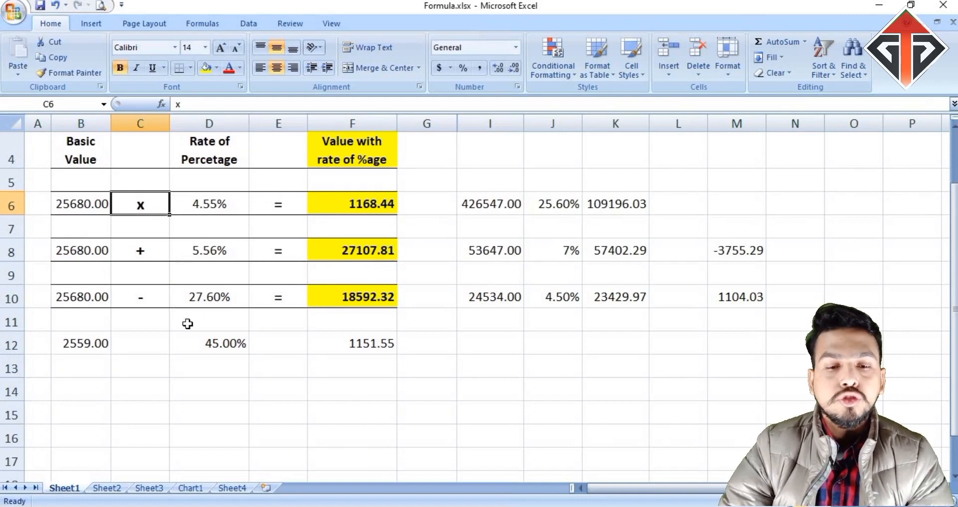
# Make the calculated value in cell F12 bold
pyautogui.moveTo(103, 339); pyautogui.dragTo(235, 344)
pyautogui.click(375, 347)
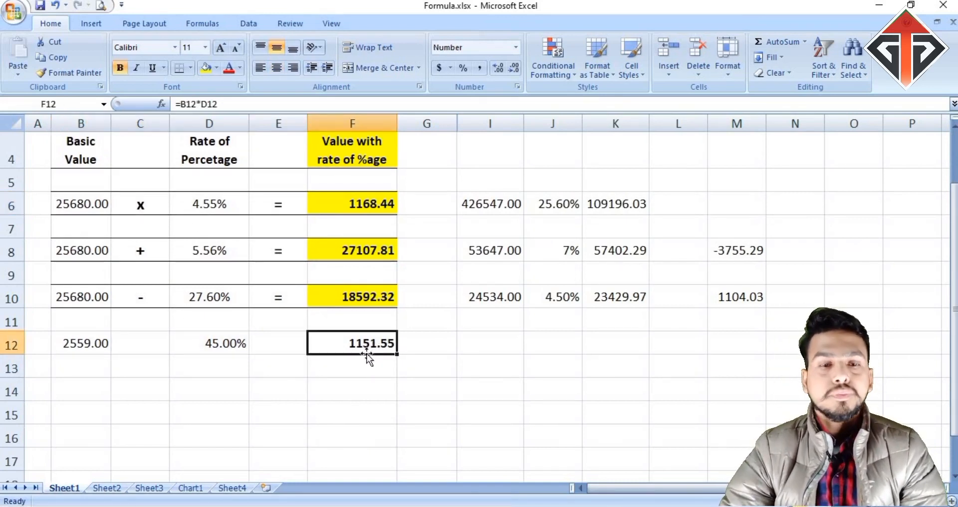
pyautogui.click(225, 389)
# Enter 4563 as the basic value for the next example in cell B14
pyautogui.click(70, 248)
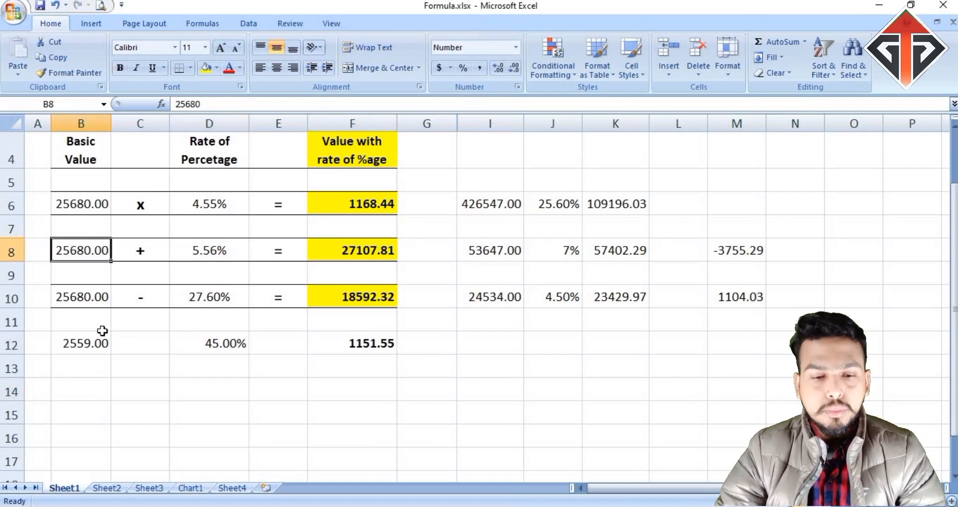
pyautogui.click(86, 390)
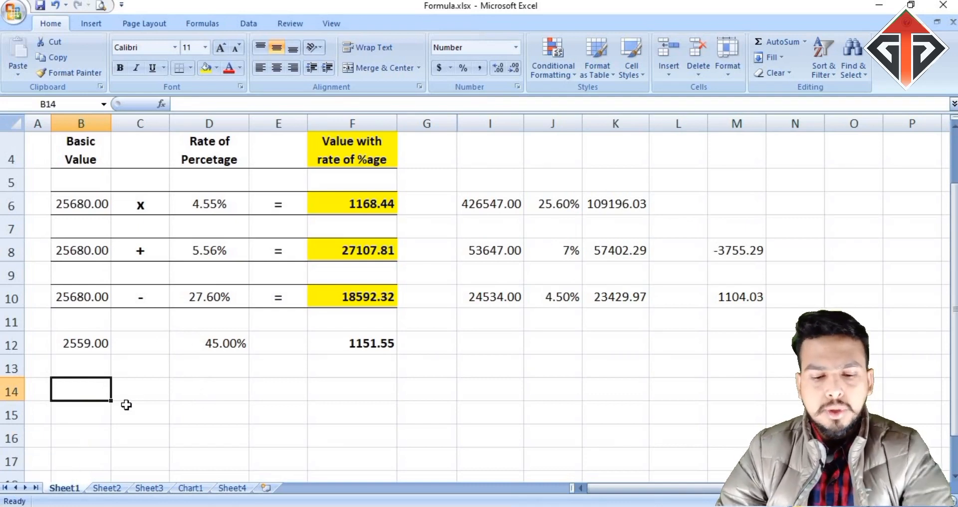
pyautogui.write('4563')
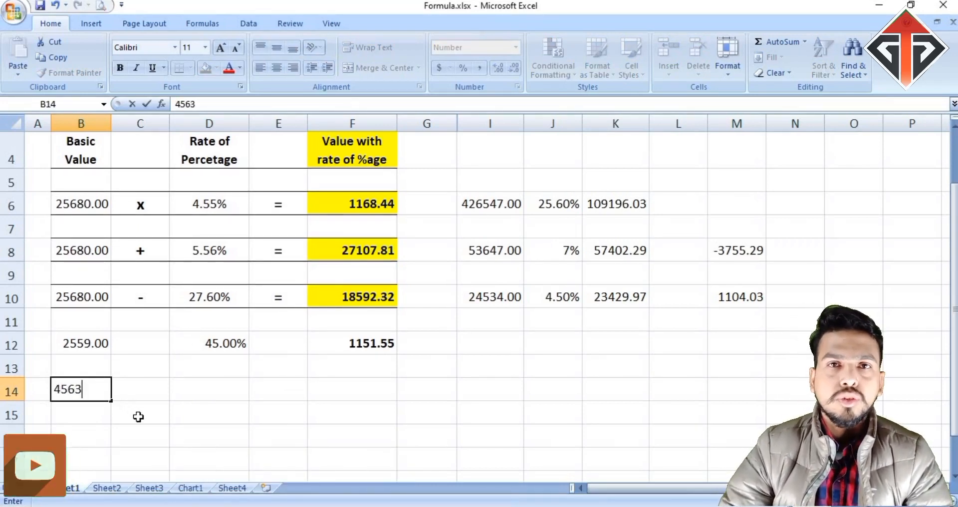
pyautogui.click(188, 389)
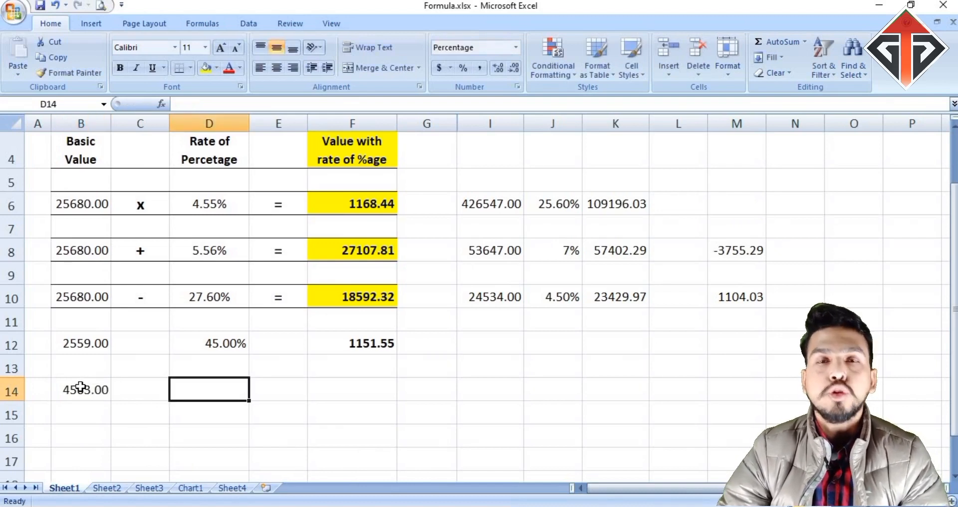
pyautogui.click(83, 388)
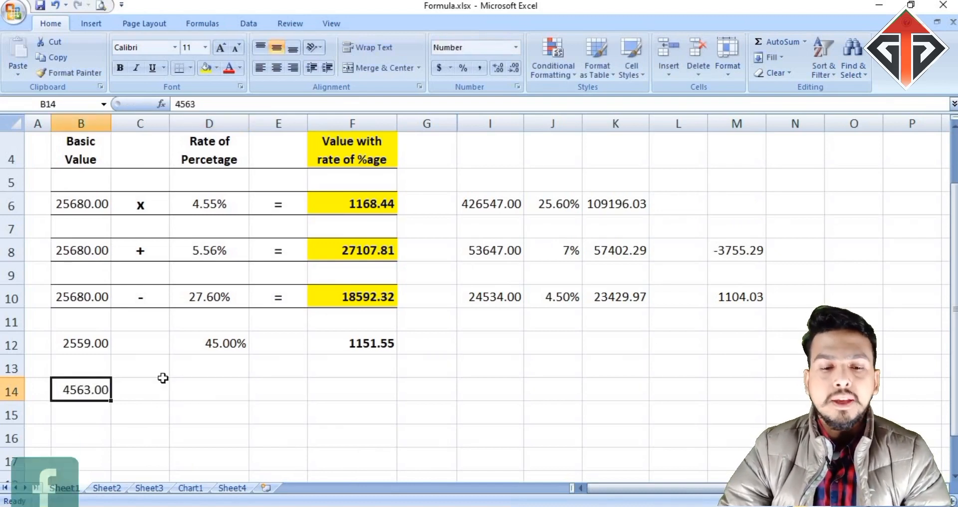
pyautogui.click(207, 394)
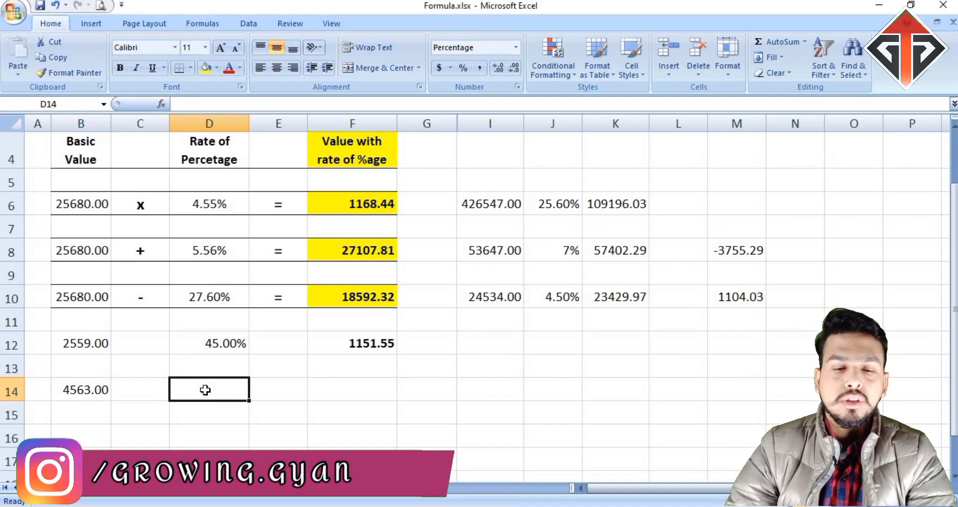
# Enter 5.5% as the percentage rate in cell D14 for the 4563 basic value
pyautogui.click(106, 389)
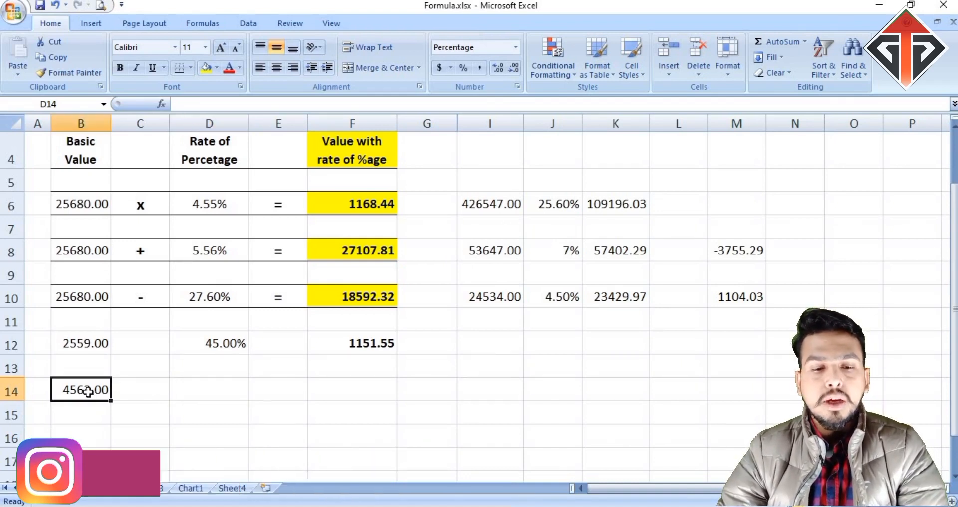
pyautogui.click(178, 387)
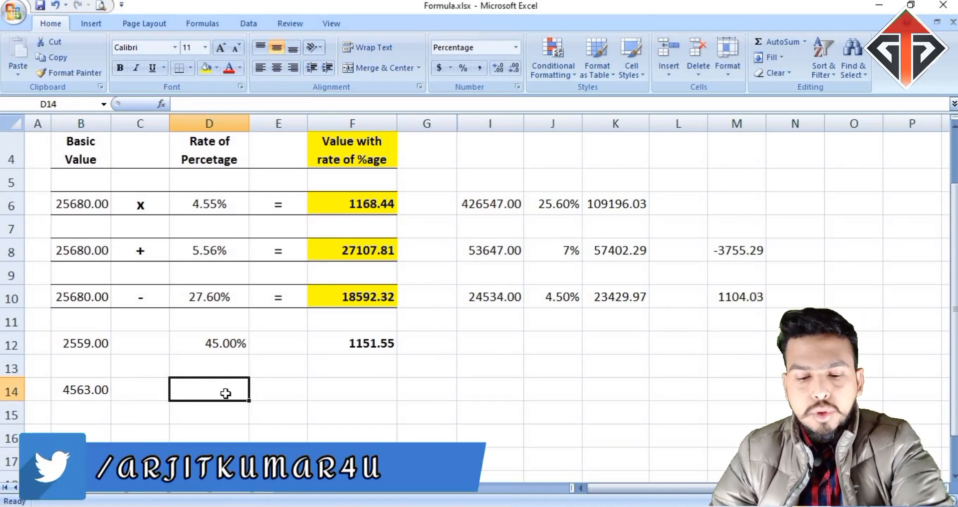
pyautogui.write('5.5')
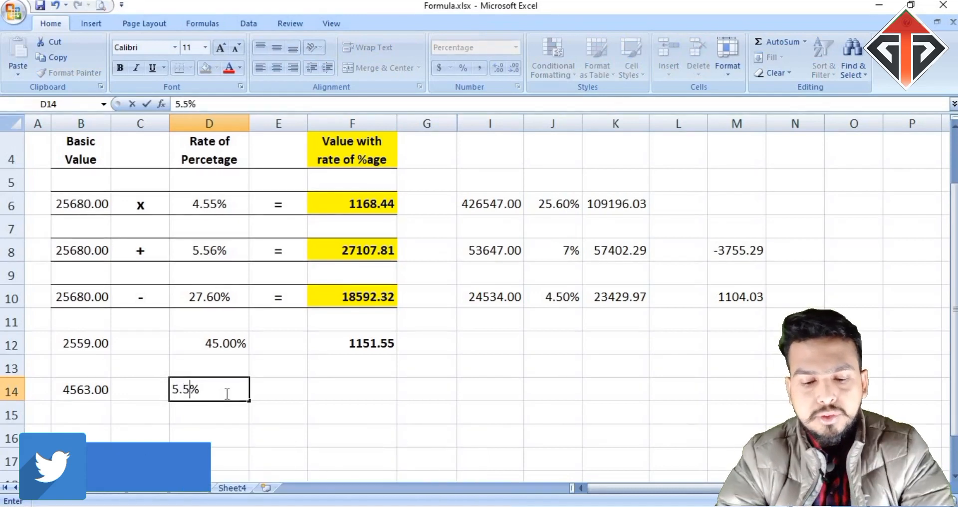
pyautogui.press('Return')
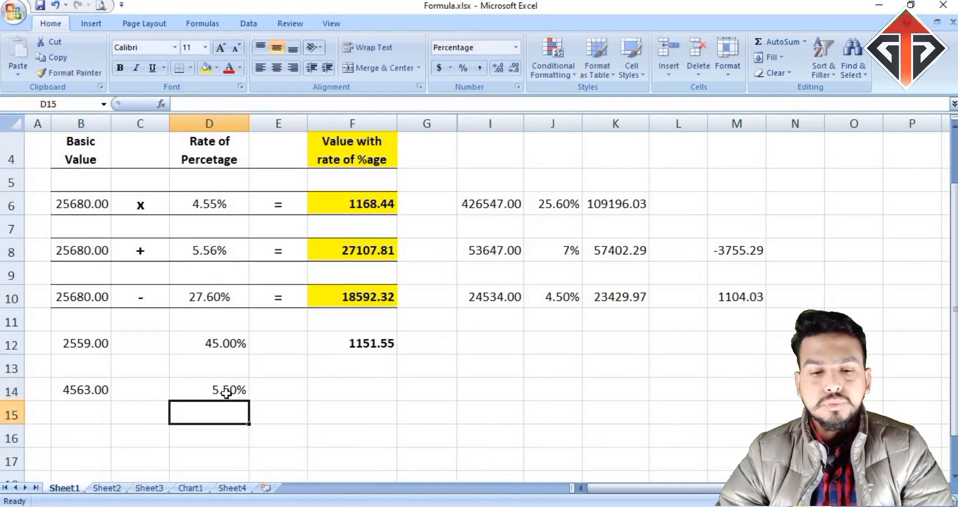
# Calculate the basic value increased by its percentage in cell F14 with the formula =B14+(B14*D14)
pyautogui.click(363, 384)
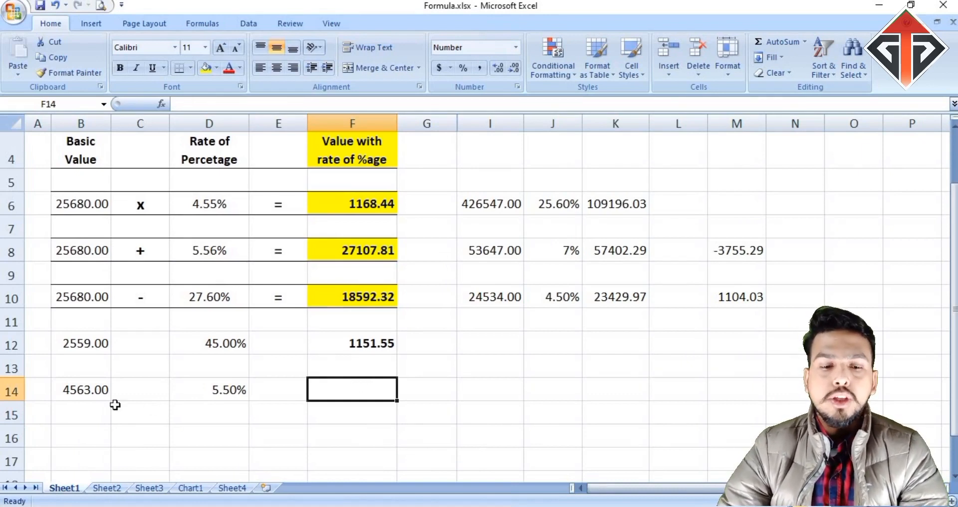
pyautogui.click(78, 392)
pyautogui.click(222, 394)
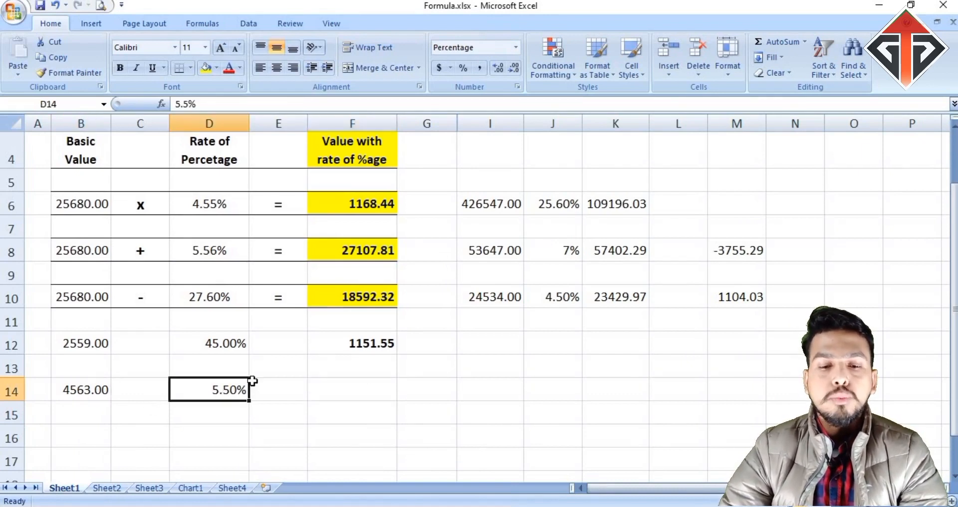
pyautogui.click(358, 387)
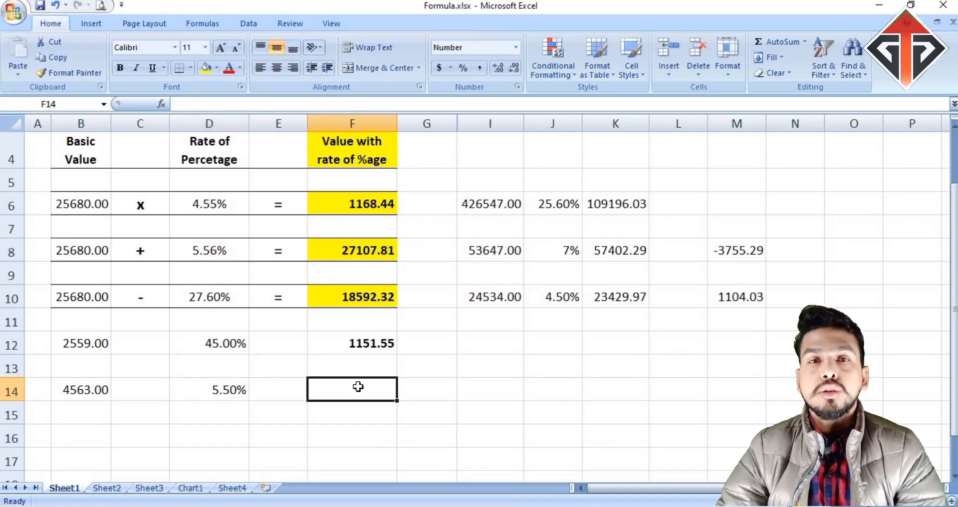
pyautogui.write('=')
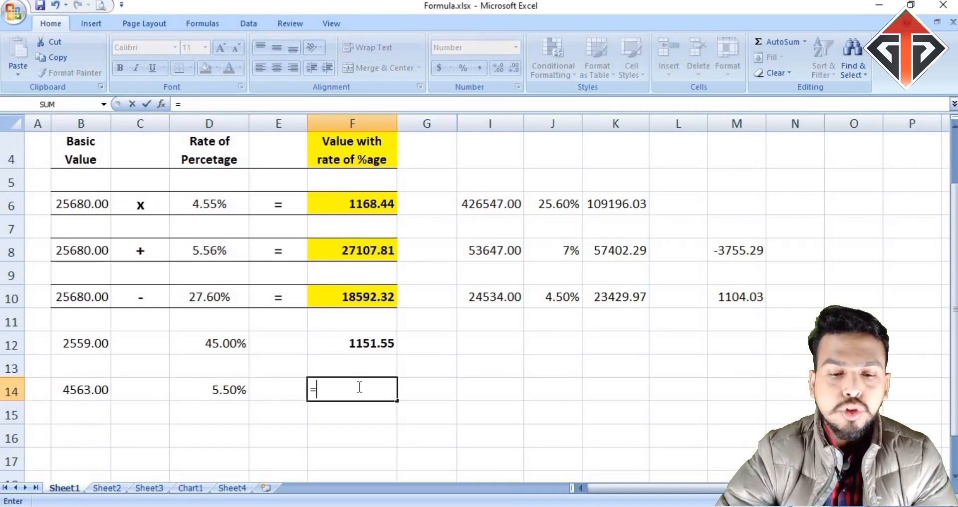
pyautogui.click(82, 391)
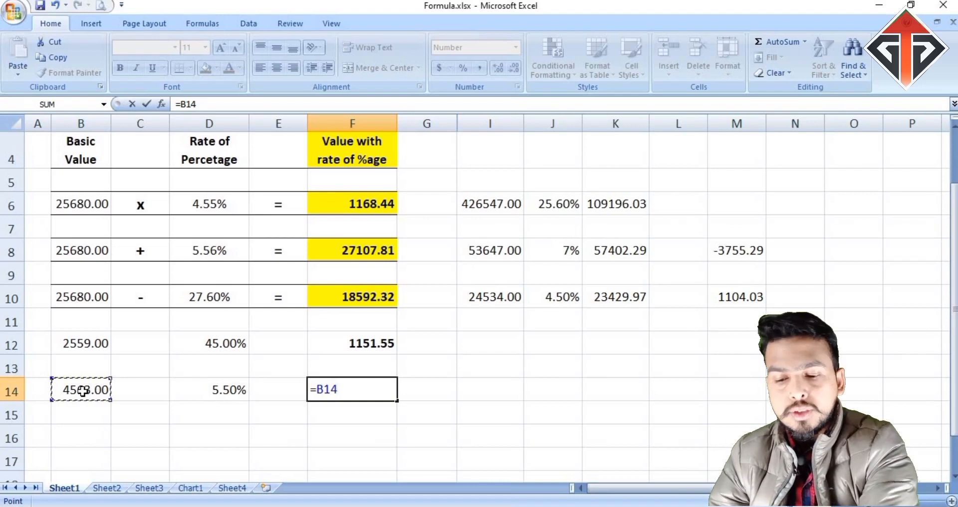
pyautogui.write('+')
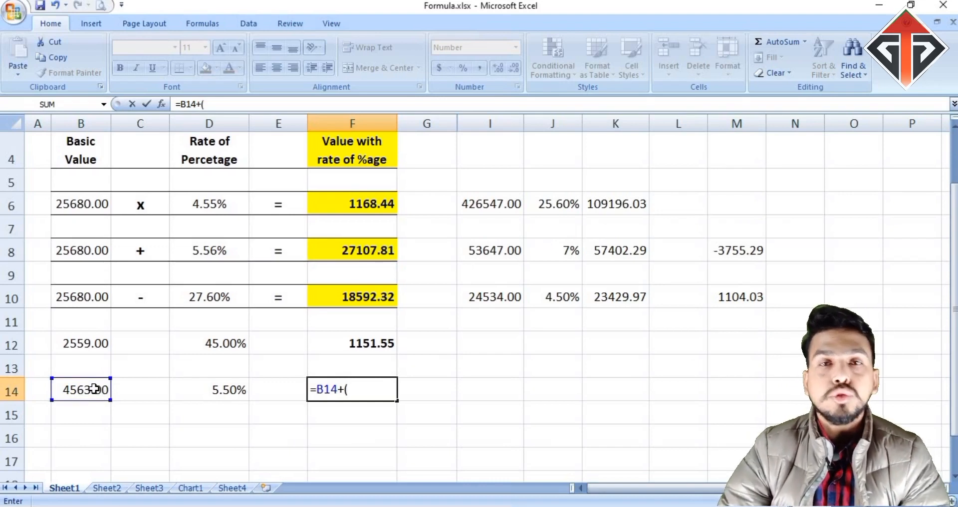
pyautogui.write('(')
pyautogui.click(94, 389)
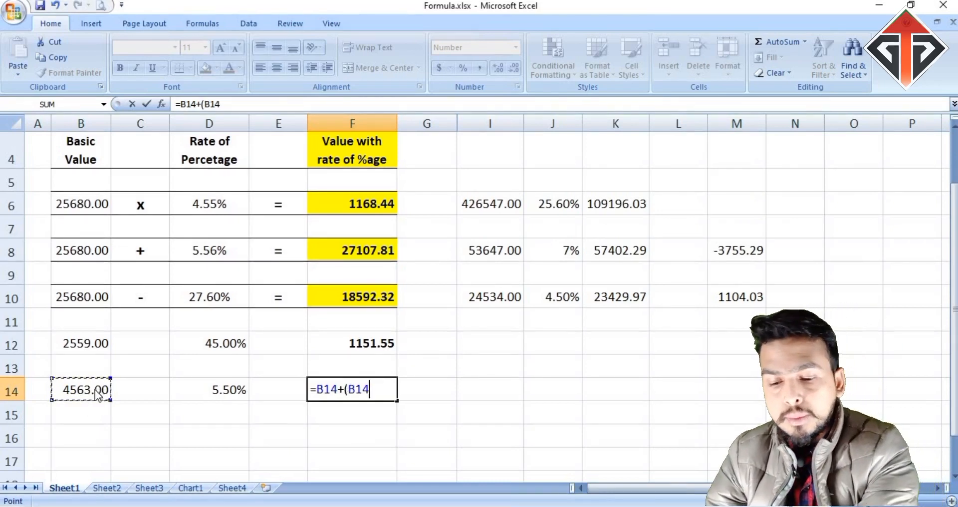
pyautogui.write('*')
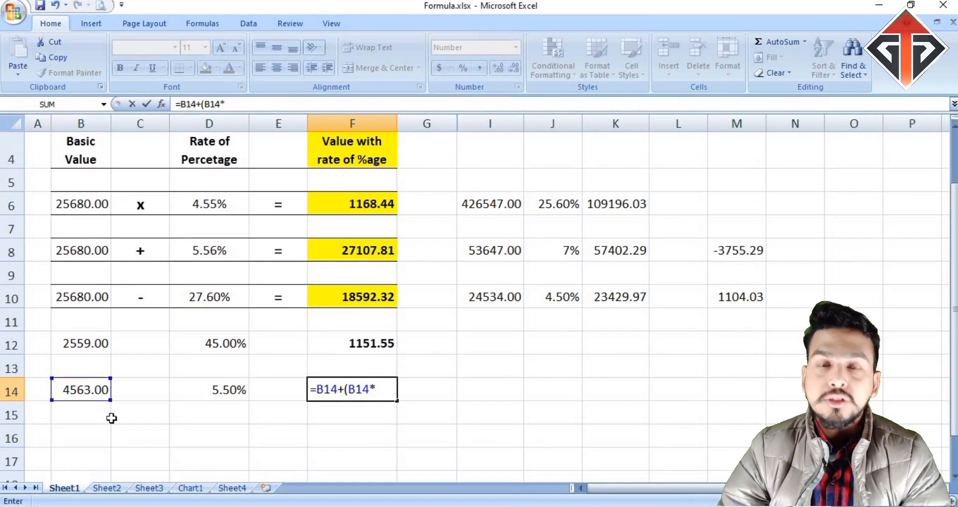
pyautogui.click(199, 391)
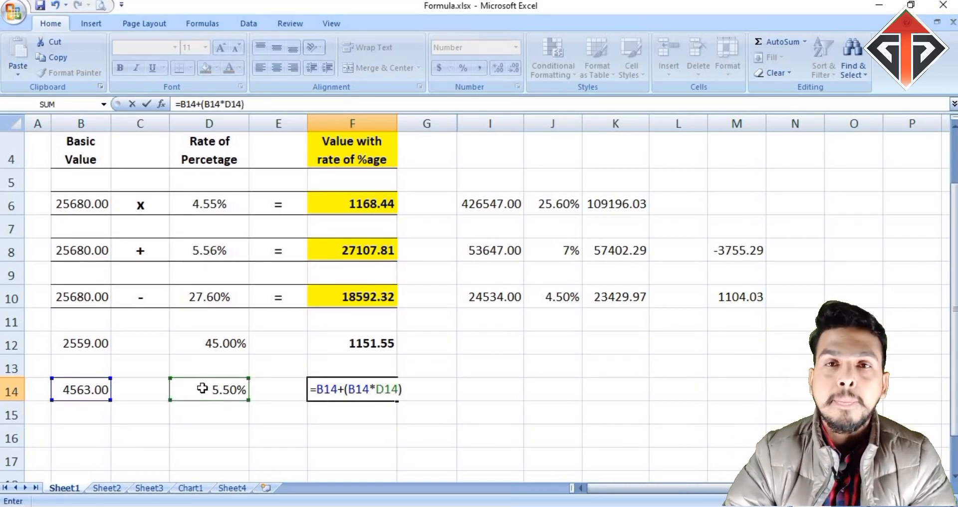
pyautogui.press('Return')
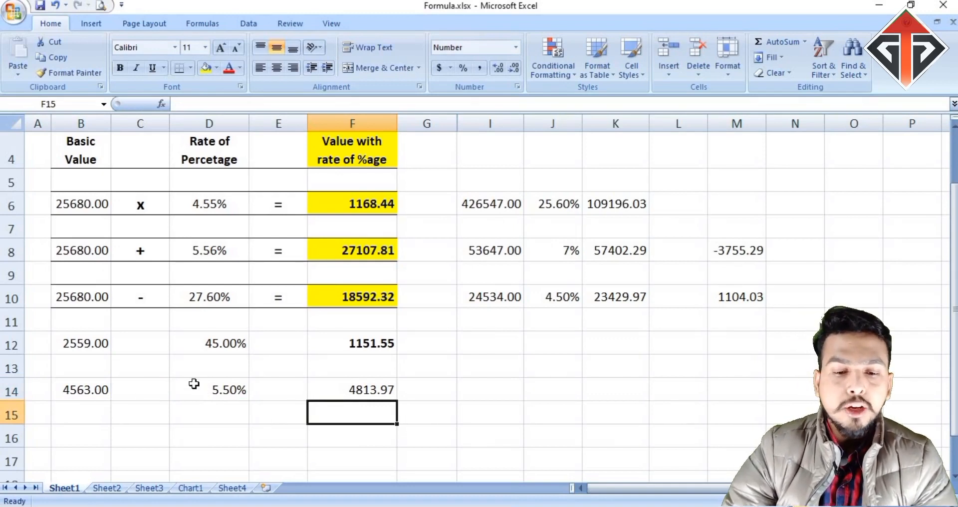
# Calculate the difference between the increased value and the basic value in cell I14 with =F14-B14
pyautogui.click(85, 393)
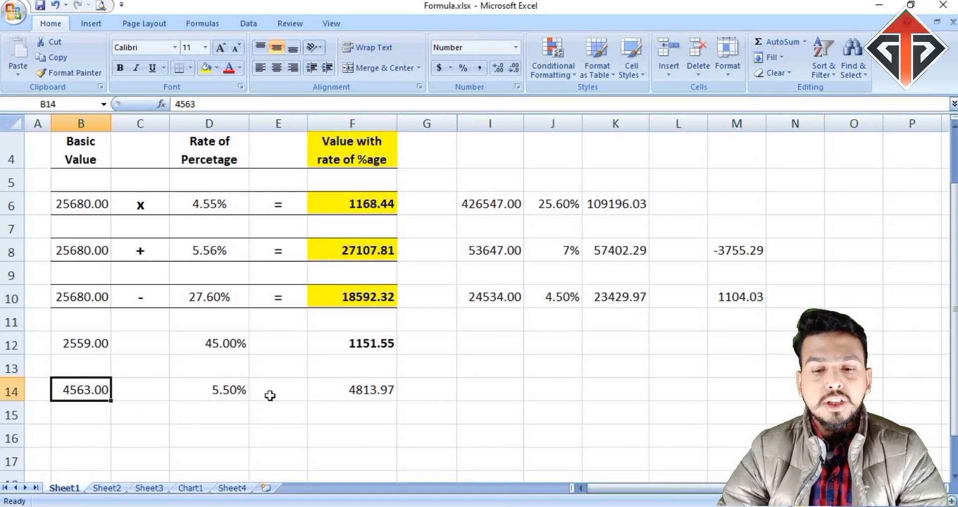
pyautogui.click(332, 391)
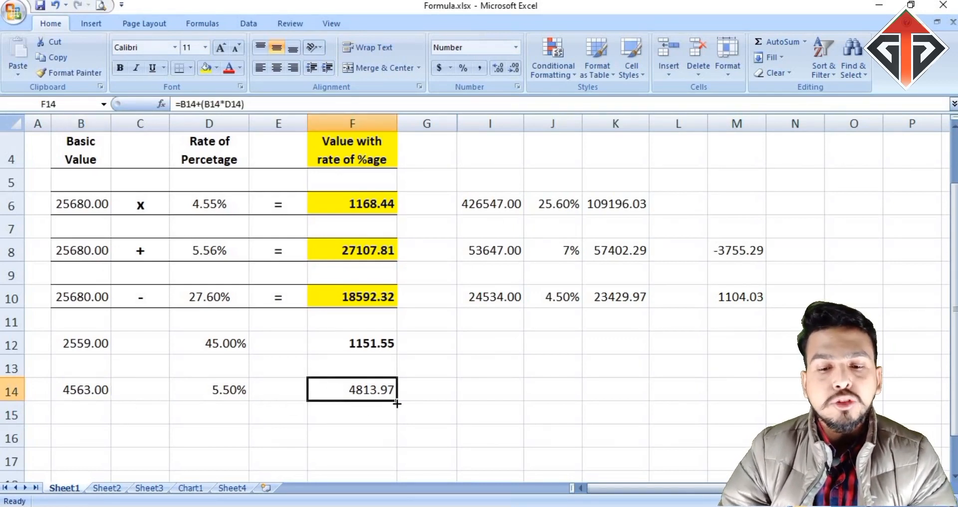
pyautogui.click(467, 387)
pyautogui.write('=')
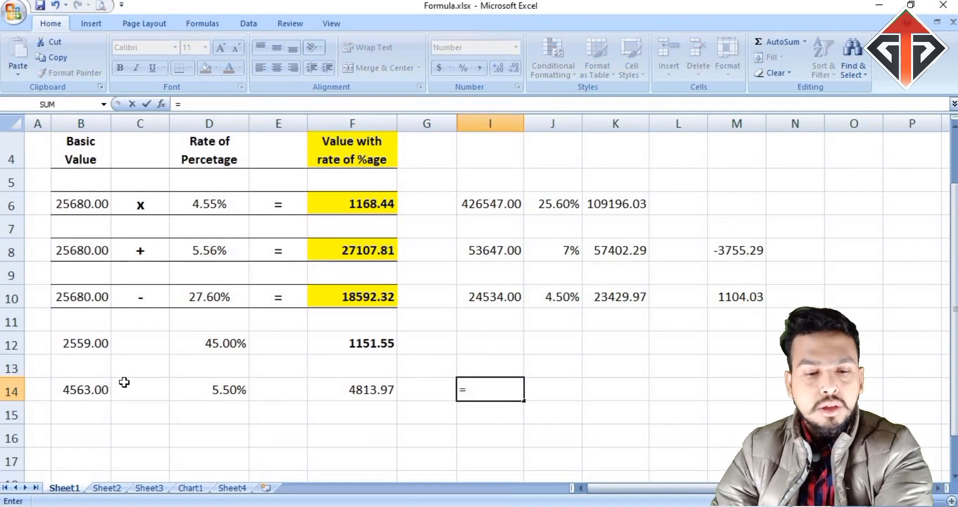
pyautogui.click(325, 391)
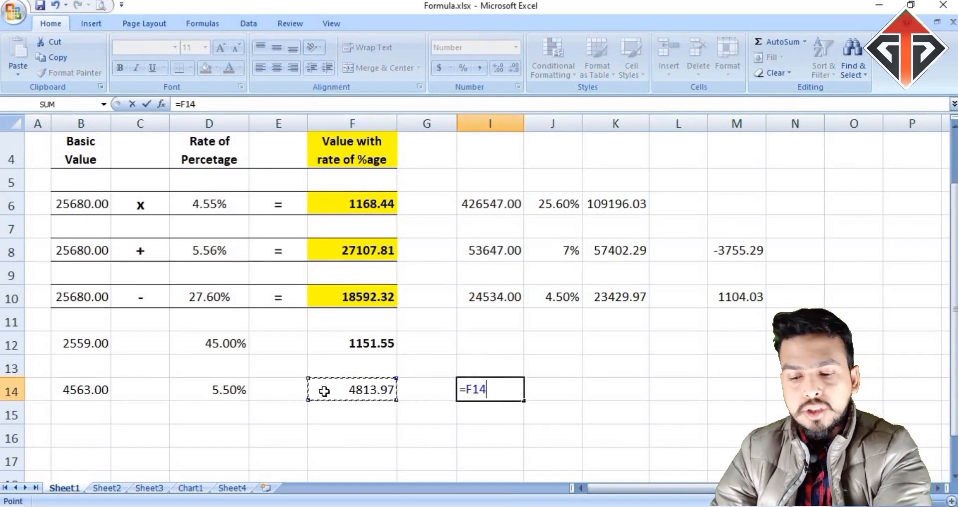
pyautogui.write('-')
pyautogui.click(72, 384)
pyautogui.press('Return')
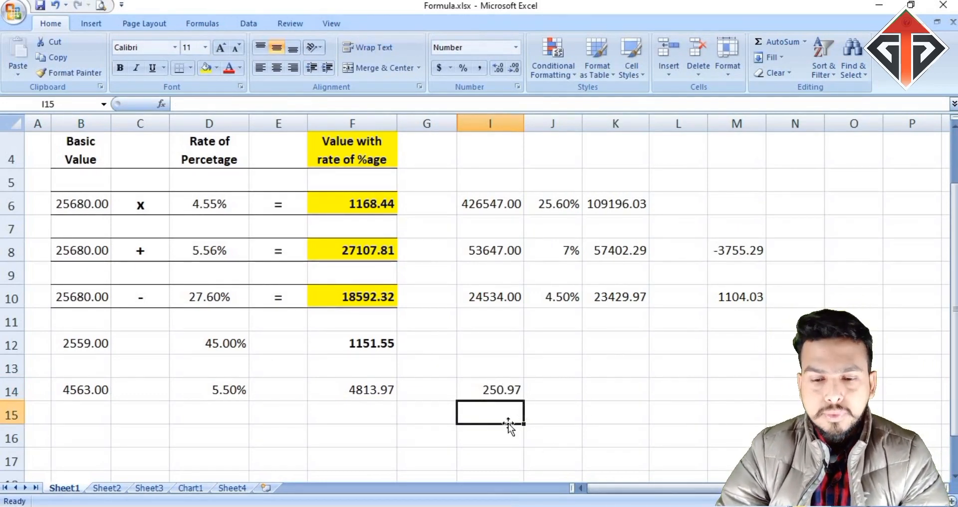
# Calculate the percentage amount of the basic value in cell K14 with =B14*D14 as a cross-check
pyautogui.click(594, 386)
pyautogui.write('=')
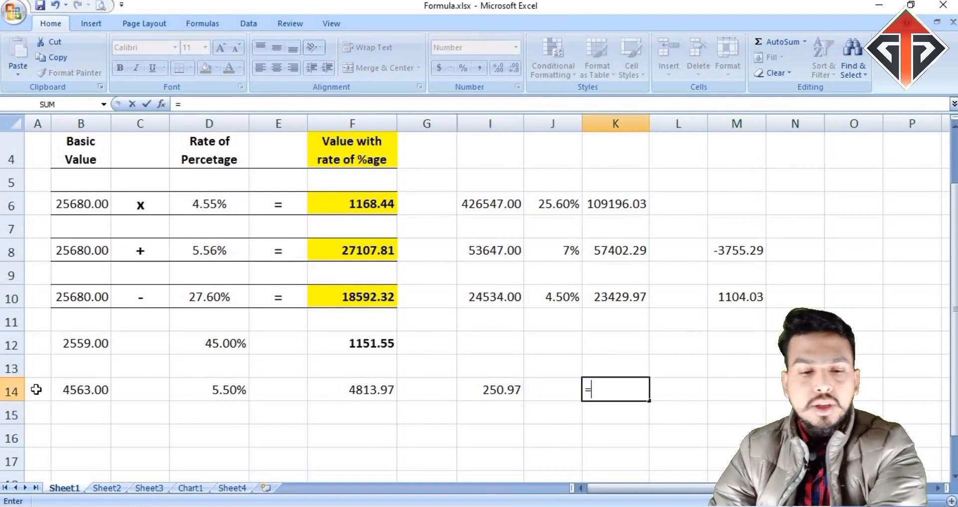
pyautogui.click(67, 391)
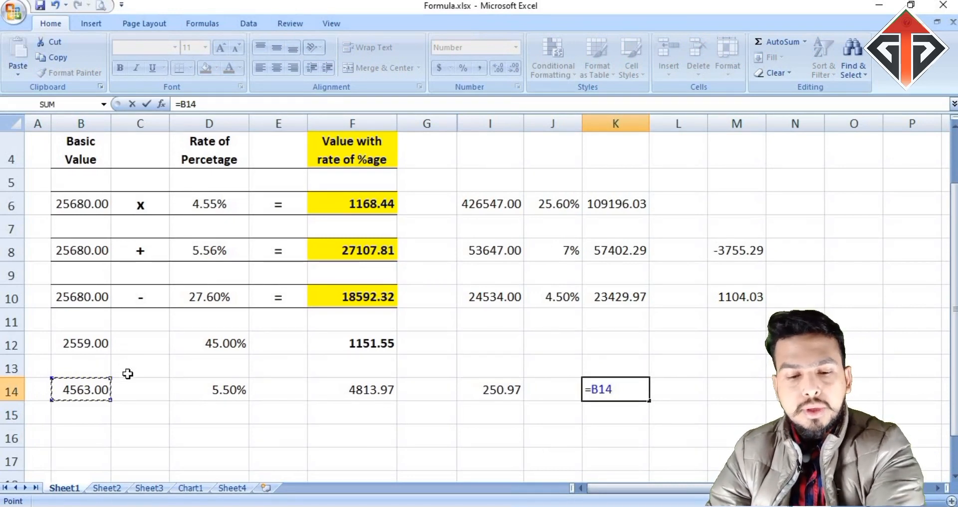
pyautogui.write('*')
pyautogui.click(209, 389)
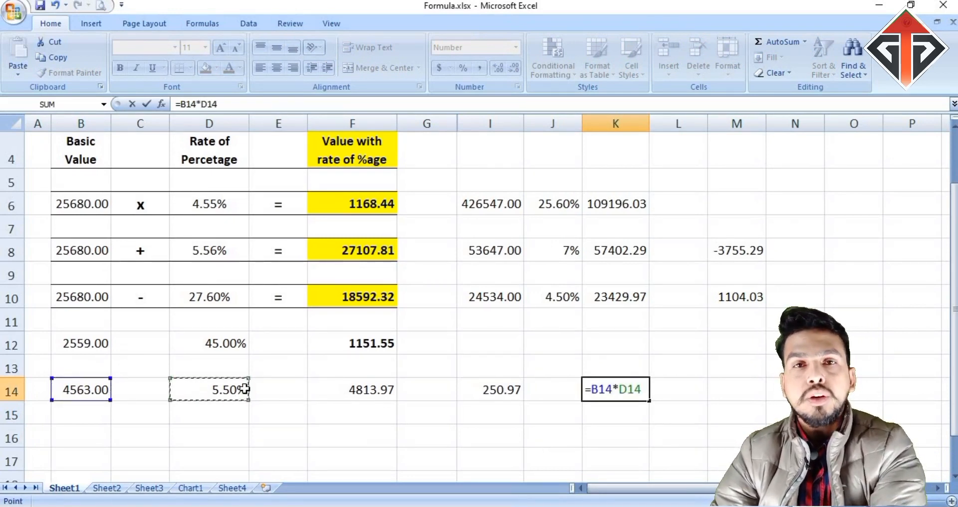
pyautogui.press('Return')
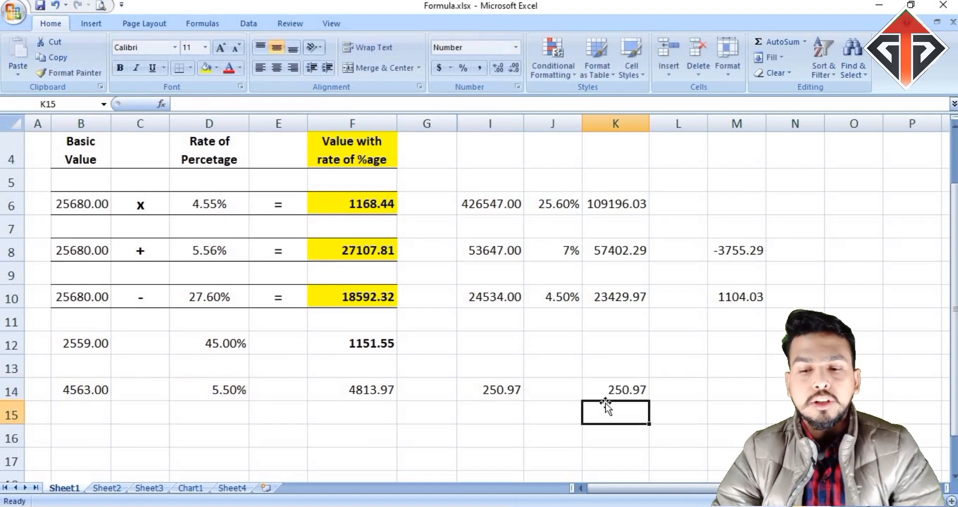
# Compare the check results in I14 and K14 with the formula in F14, and review the row 12 percentage example
pyautogui.moveTo(599, 389); pyautogui.dragTo(494, 400)
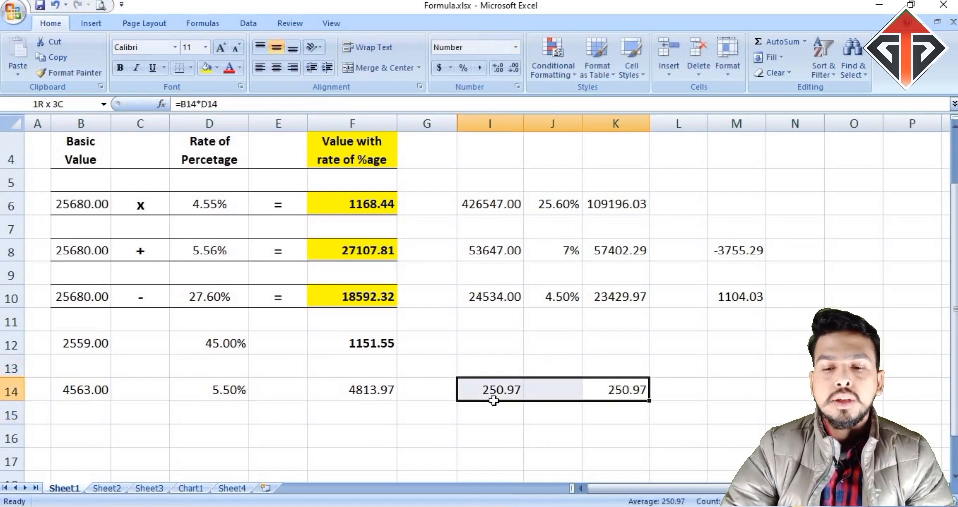
pyautogui.click(487, 395)
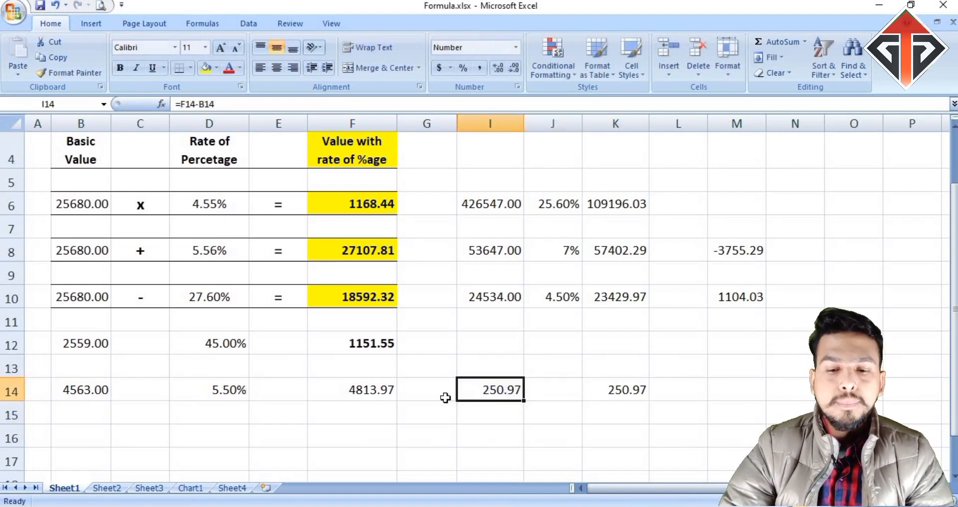
pyautogui.click(376, 398)
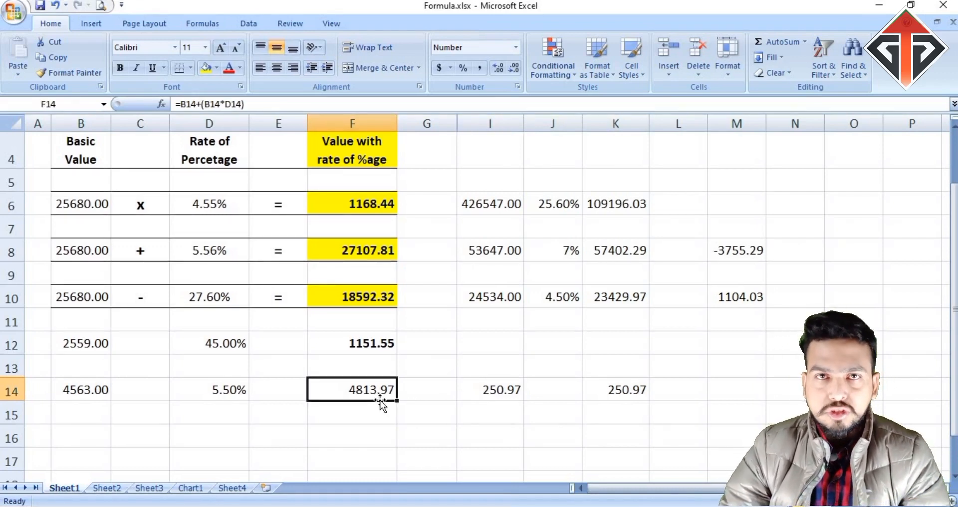
pyautogui.click(462, 388)
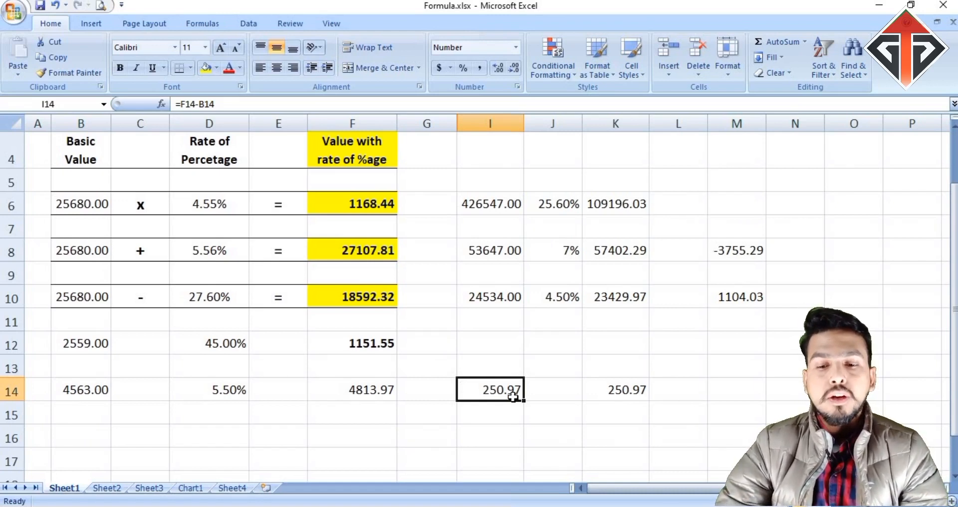
pyautogui.click(609, 393)
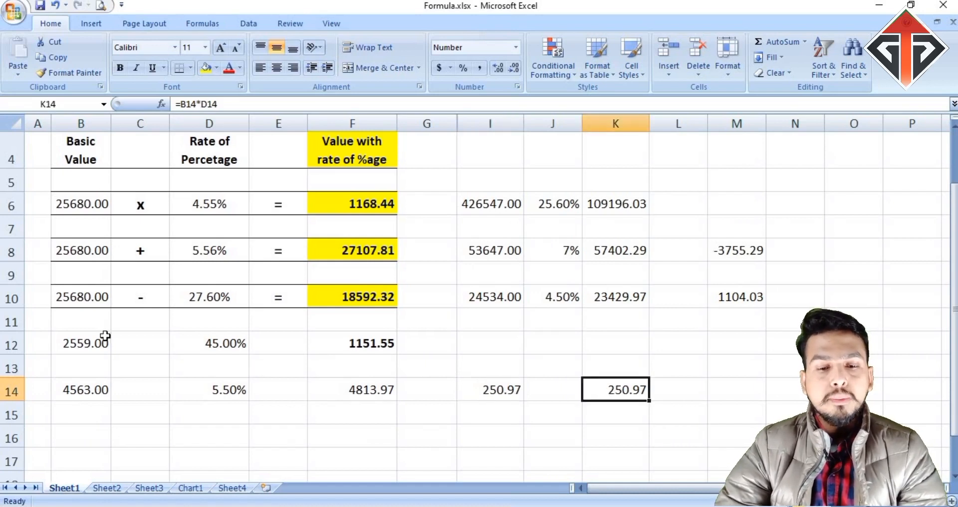
pyautogui.moveTo(84, 336); pyautogui.dragTo(279, 349)
pyautogui.moveTo(219, 349); pyautogui.dragTo(212, 361)
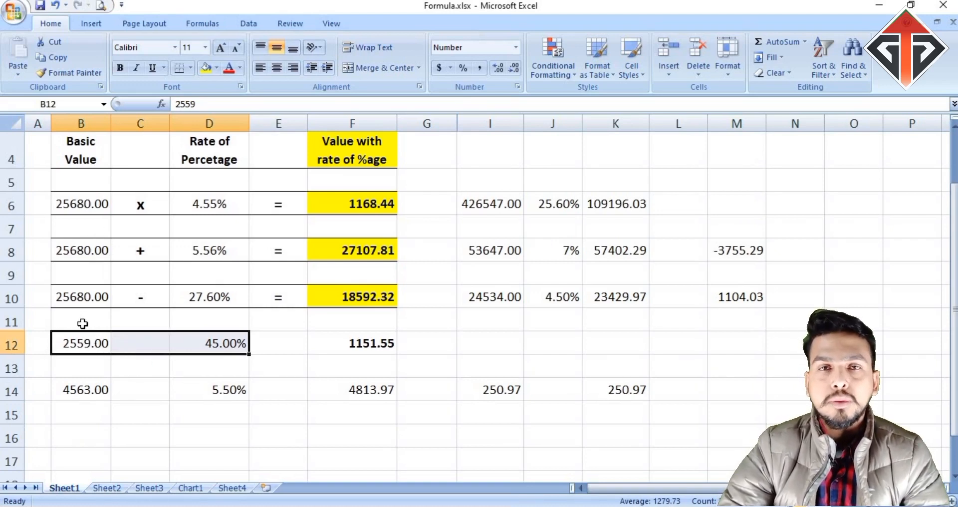
pyautogui.click(641, 391)
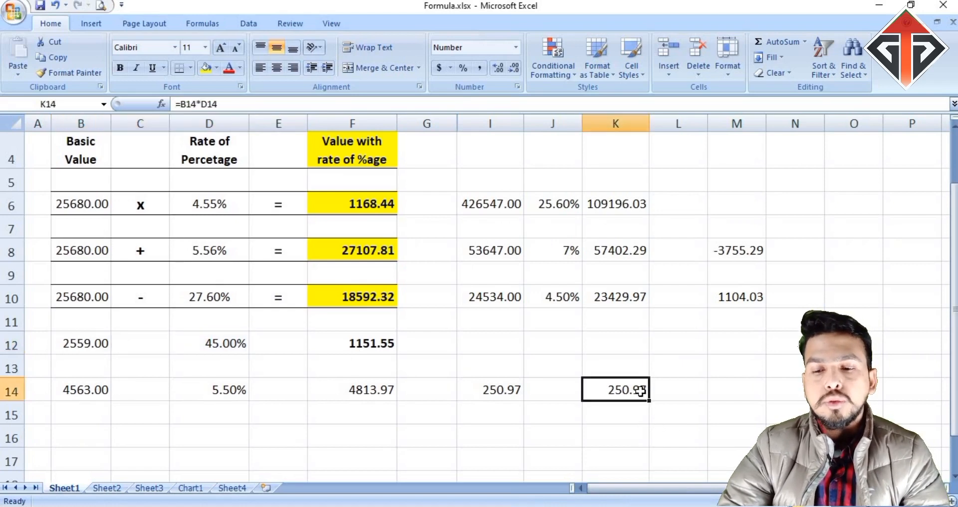
pyautogui.moveTo(499, 369); pyautogui.dragTo(557, 433)
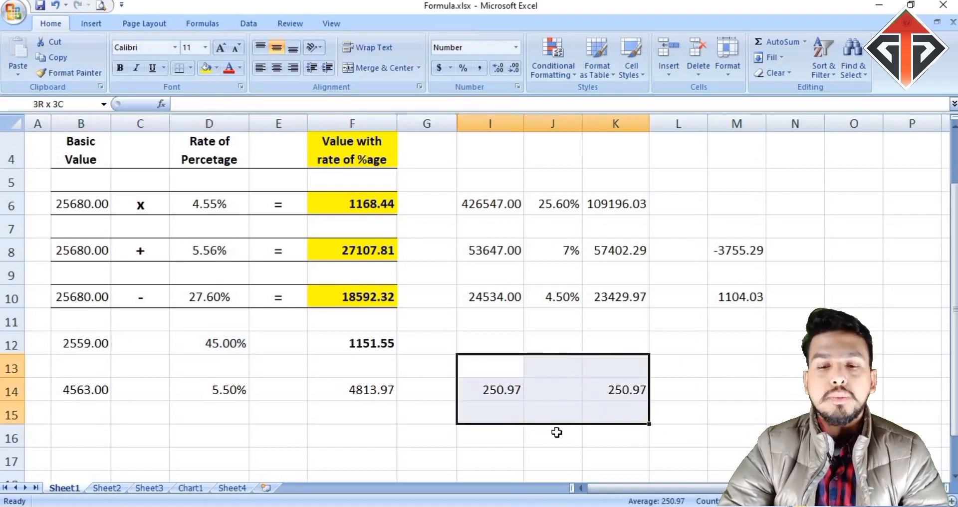
pyautogui.click(123, 442)
pyautogui.click(75, 444)
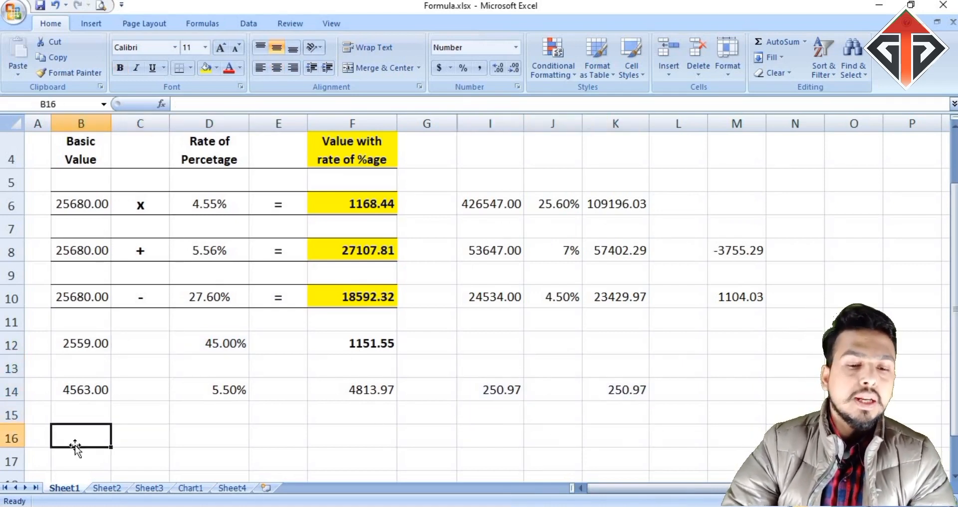
pyautogui.moveTo(63, 337); pyautogui.dragTo(374, 344)
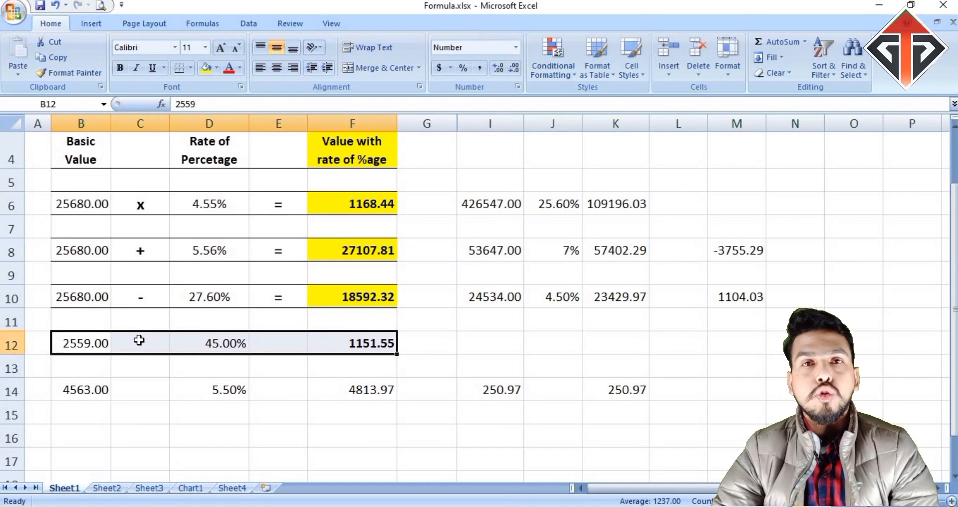
pyautogui.click(85, 435)
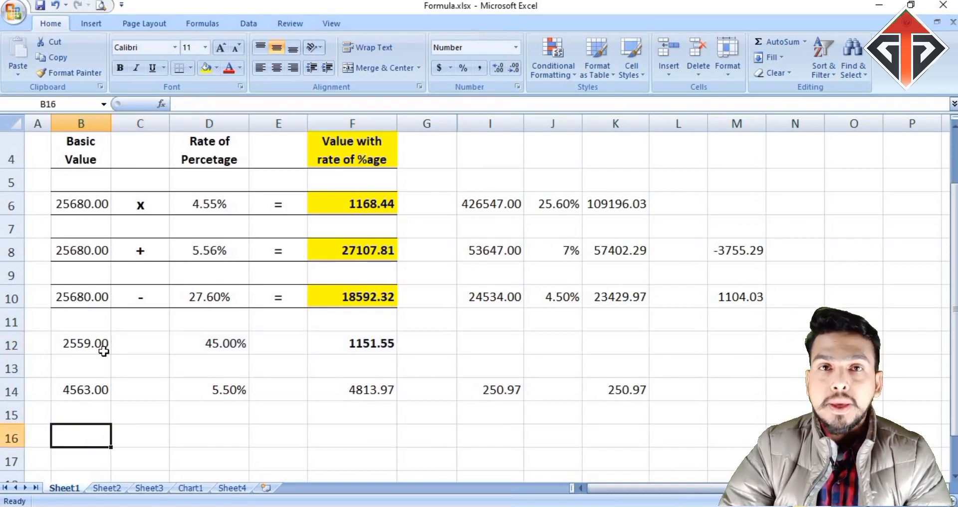
pyautogui.click(230, 350)
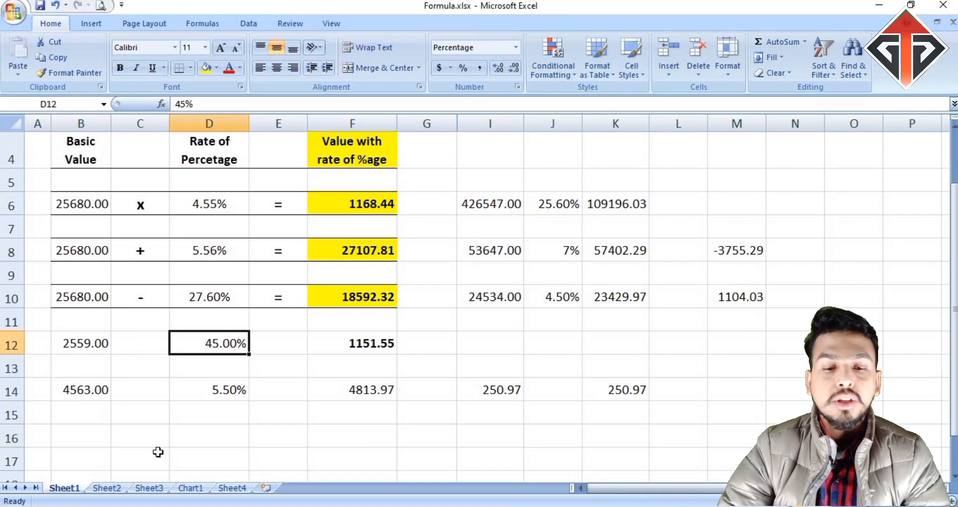
# Enter the basic value 2559 in cell B16 and the percentage rate 45% in cell D16
pyautogui.click(370, 348)
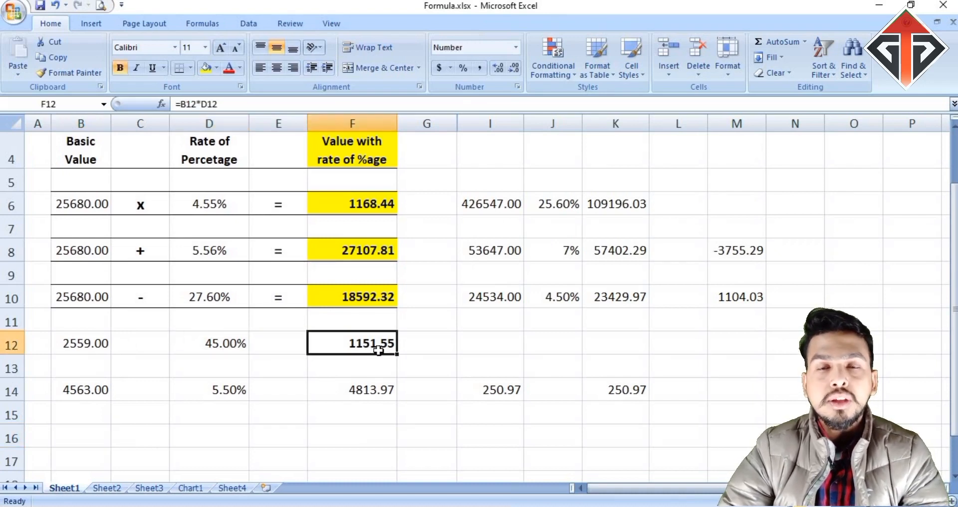
pyautogui.click(329, 434)
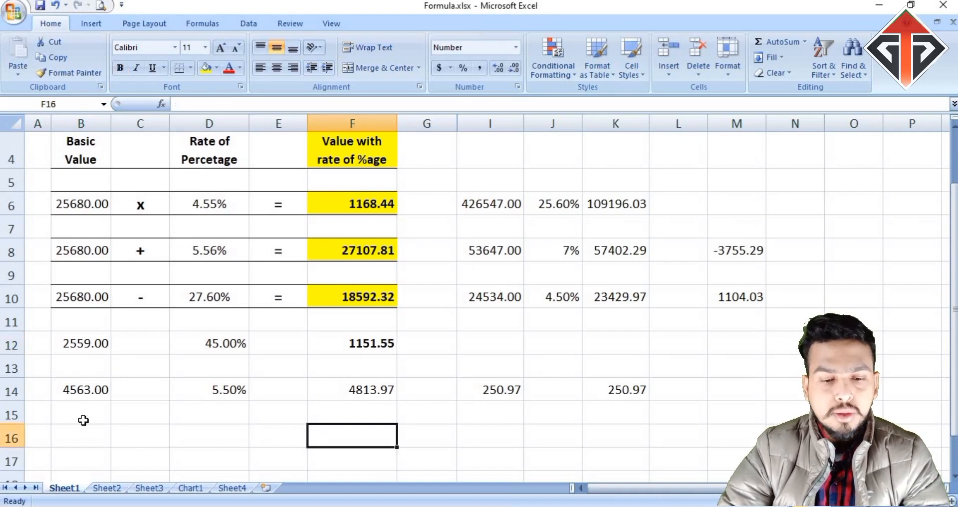
pyautogui.click(82, 443)
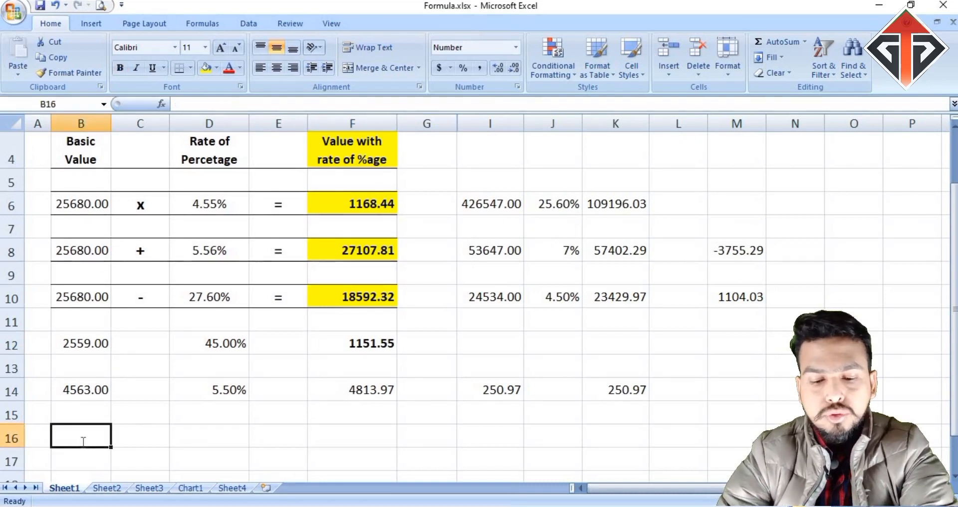
pyautogui.write('2559')
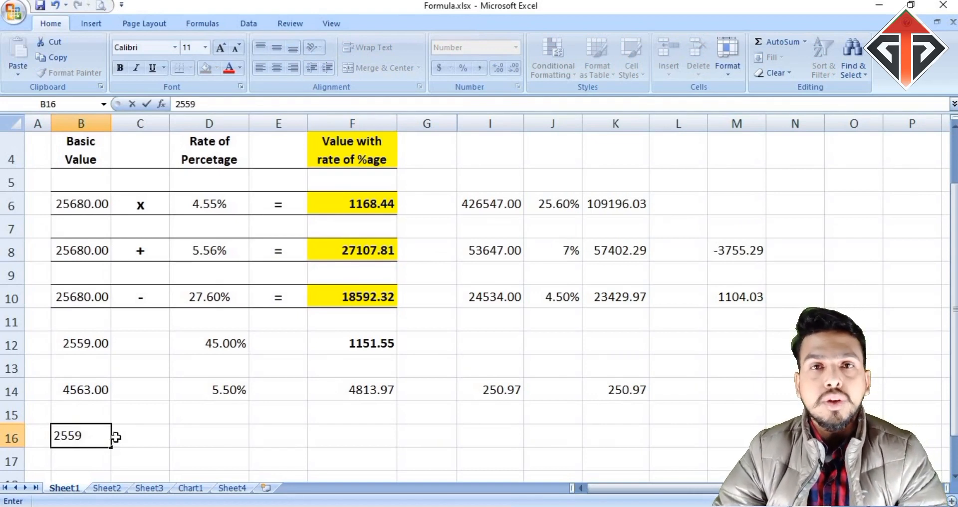
pyautogui.click(231, 436)
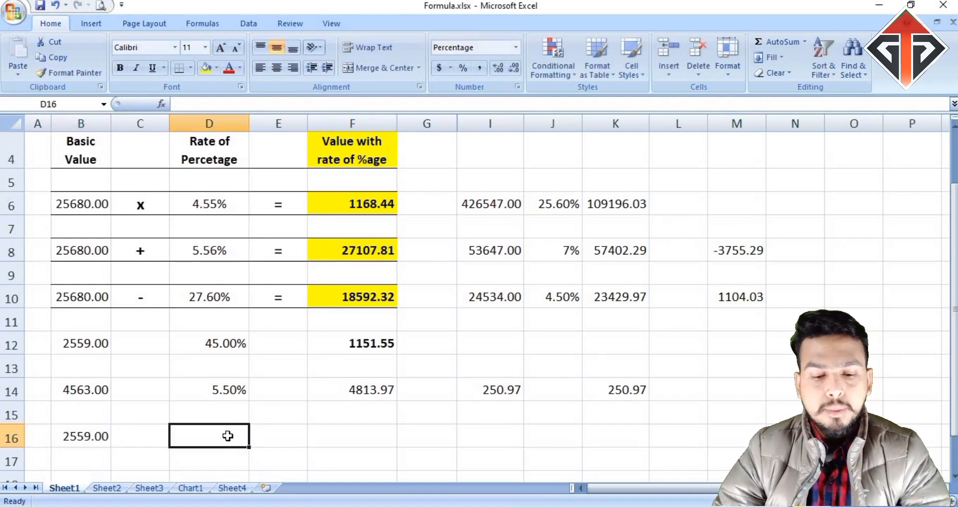
pyautogui.write('45')
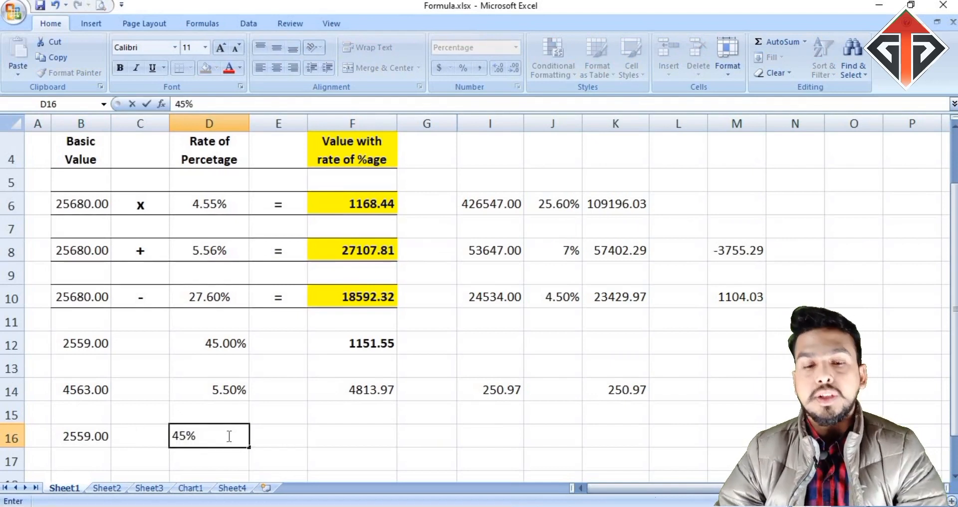
pyautogui.click(297, 436)
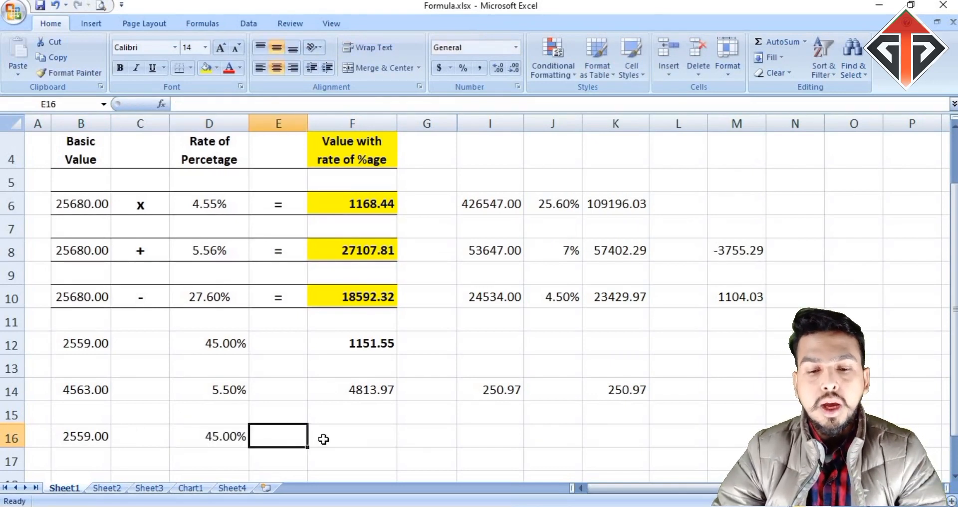
# Calculate the basic value reduced by its percentage in cell F16 with the formula =B16-(B16*D16)
pyautogui.click(329, 440)
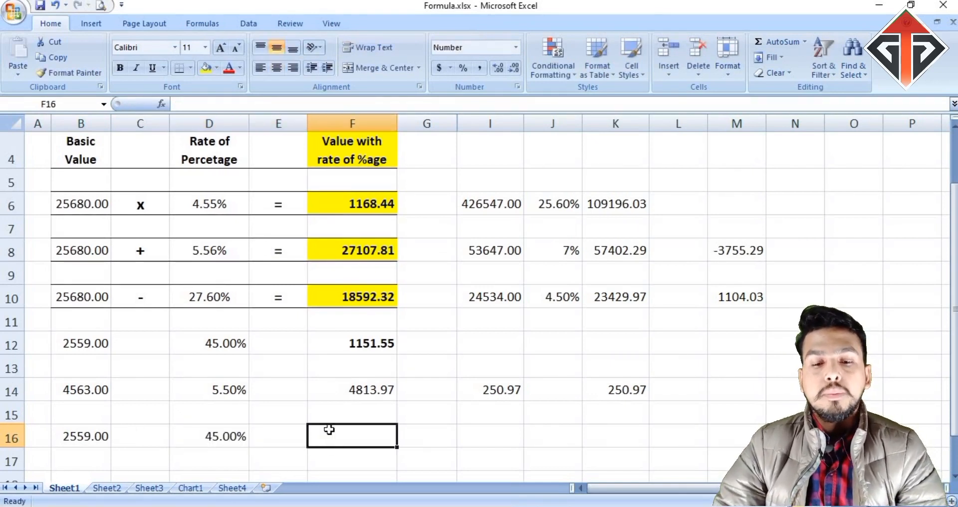
pyautogui.click(358, 344)
pyautogui.click(351, 443)
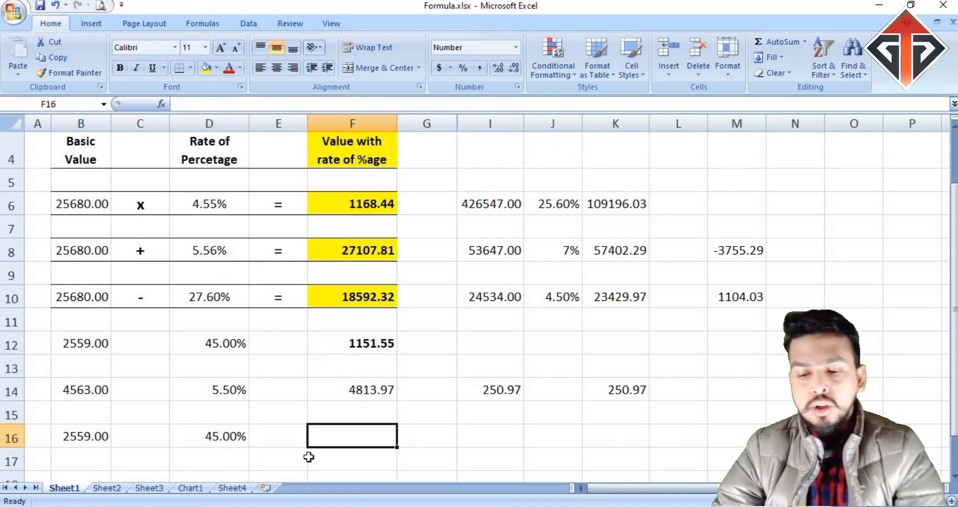
pyautogui.write('=')
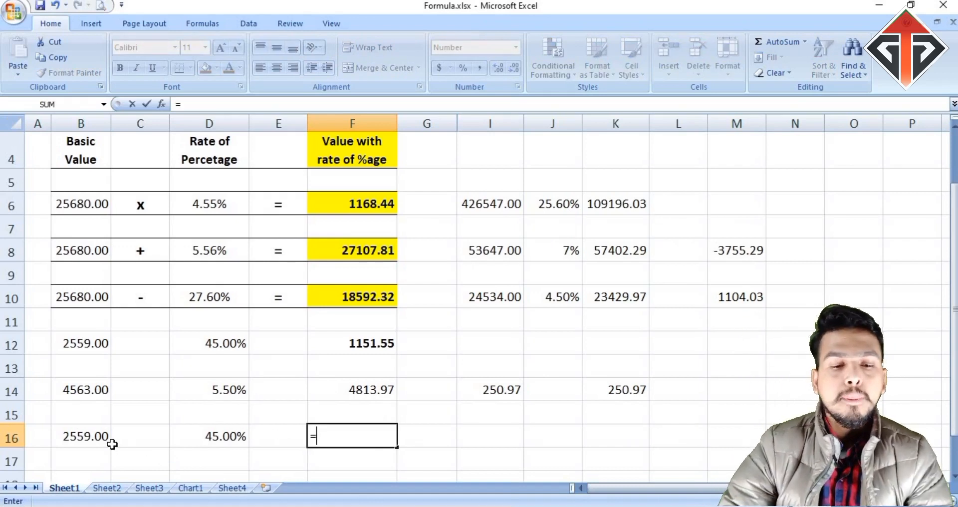
pyautogui.click(93, 439)
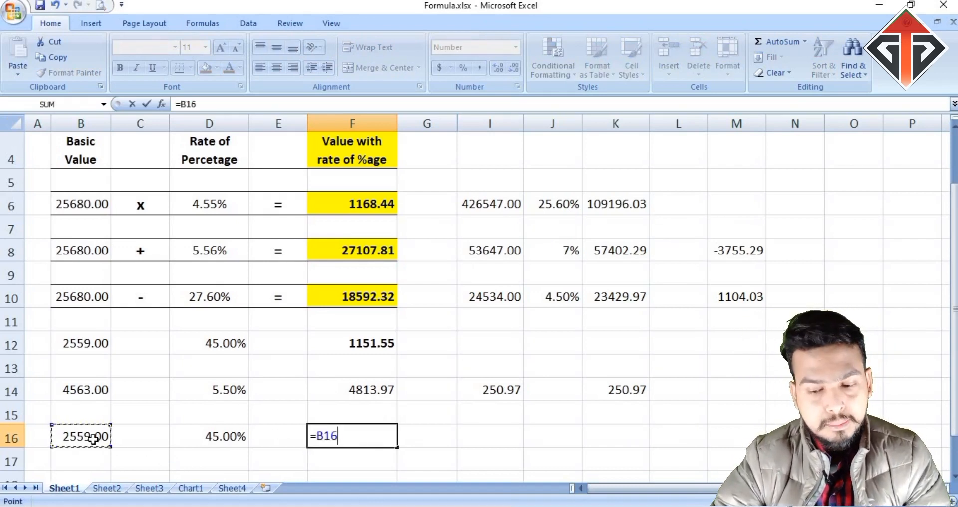
pyautogui.write('-(')
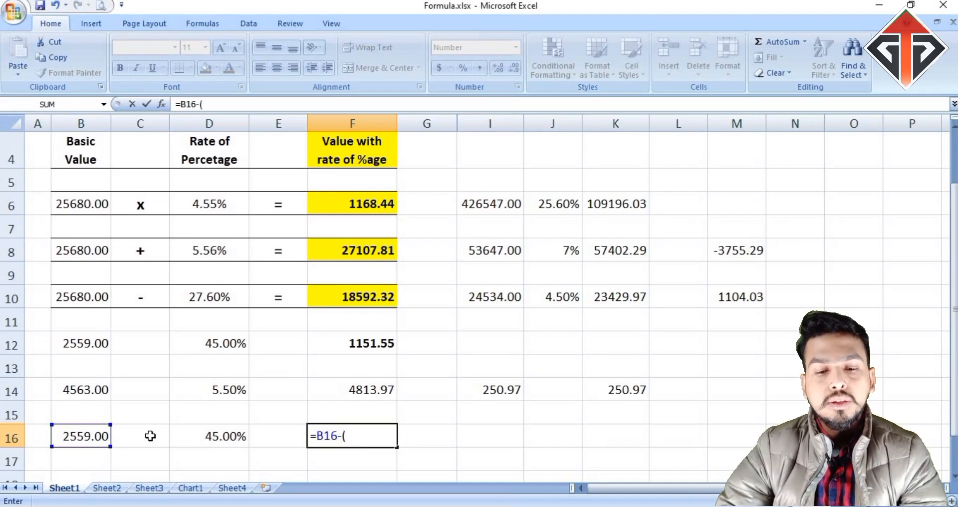
pyautogui.click(82, 439)
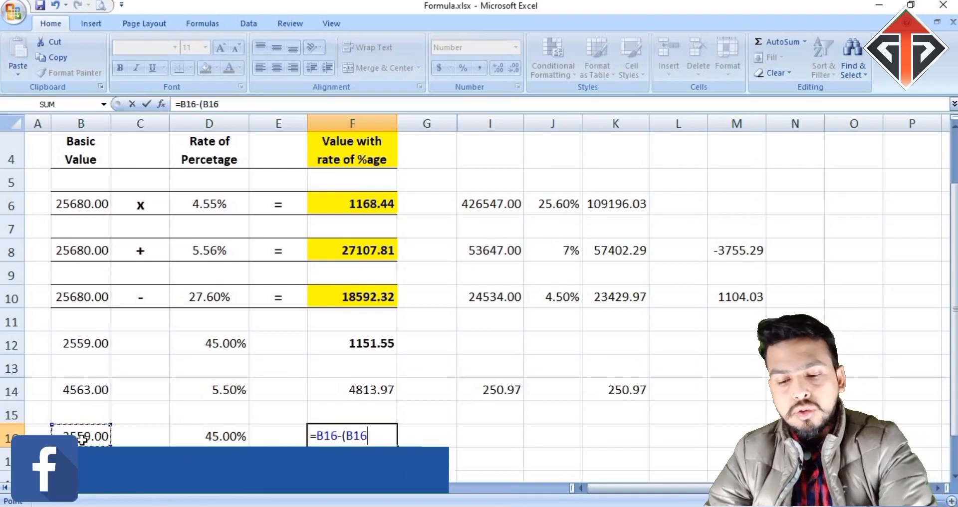
pyautogui.write('*')
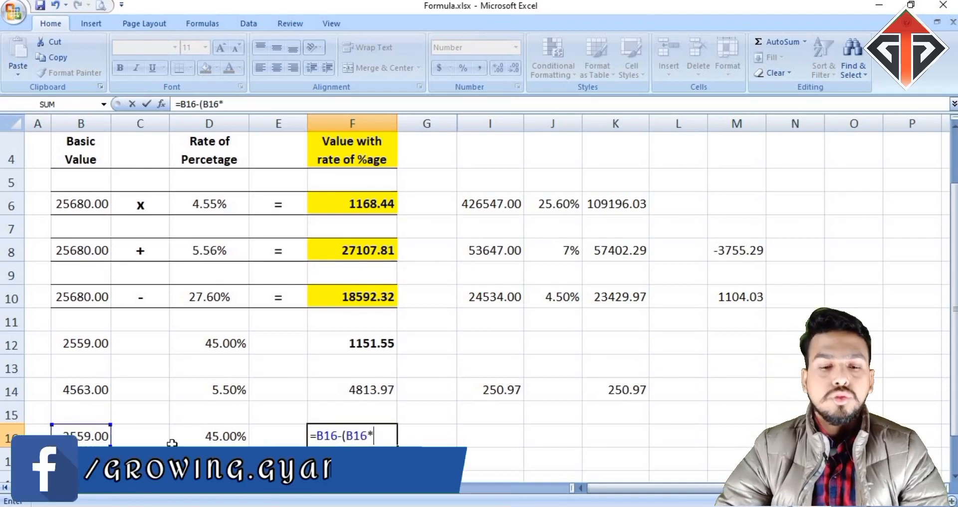
pyautogui.click(191, 437)
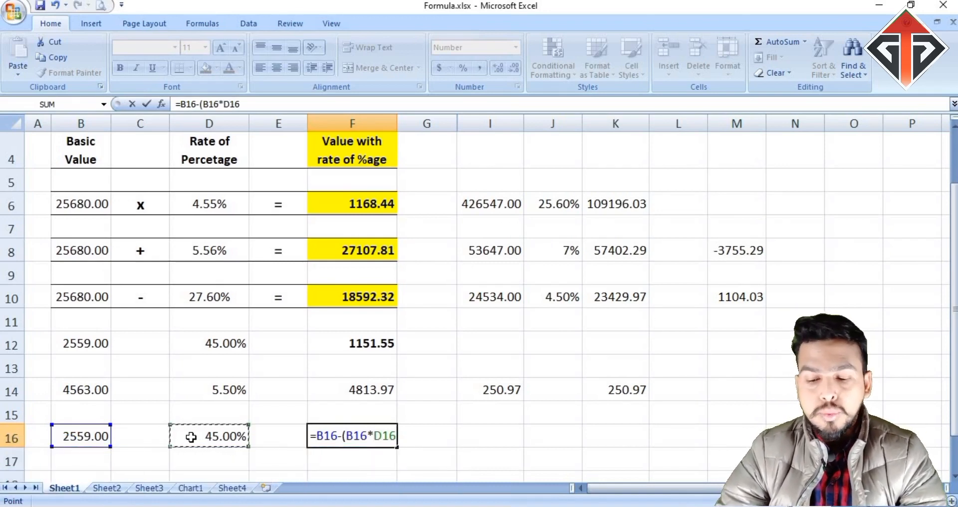
pyautogui.write(')')
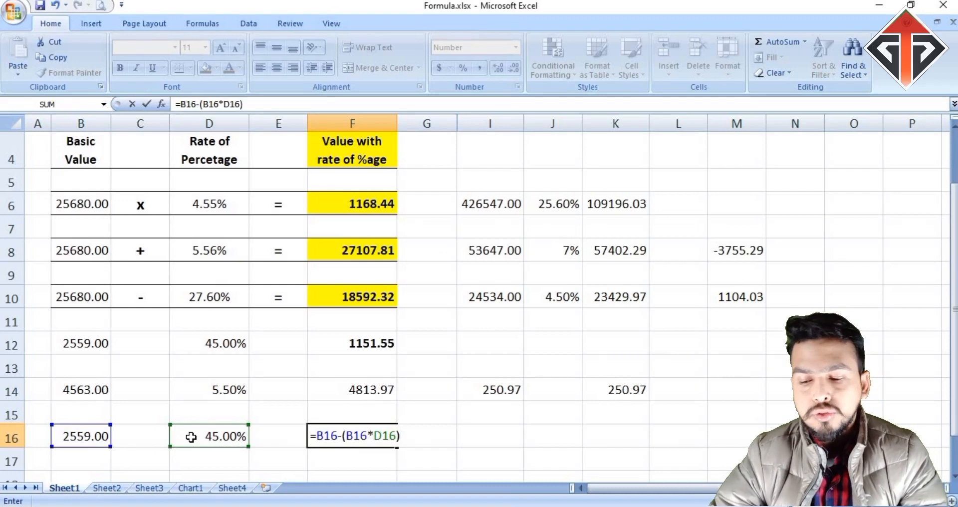
pyautogui.press('Return')
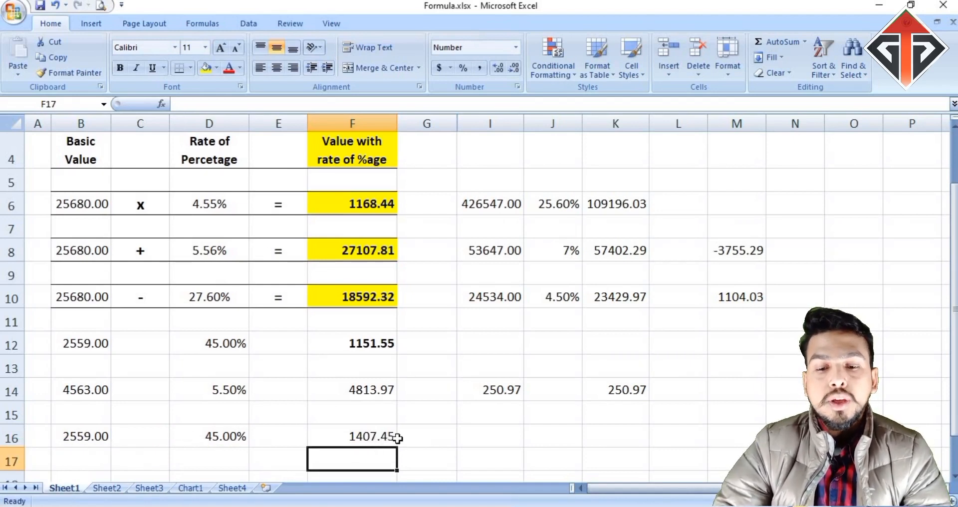
# Cross-check the reduced value in cell I16 by subtracting the row 12 percentage amount with =B16-F12
pyautogui.click(368, 436)
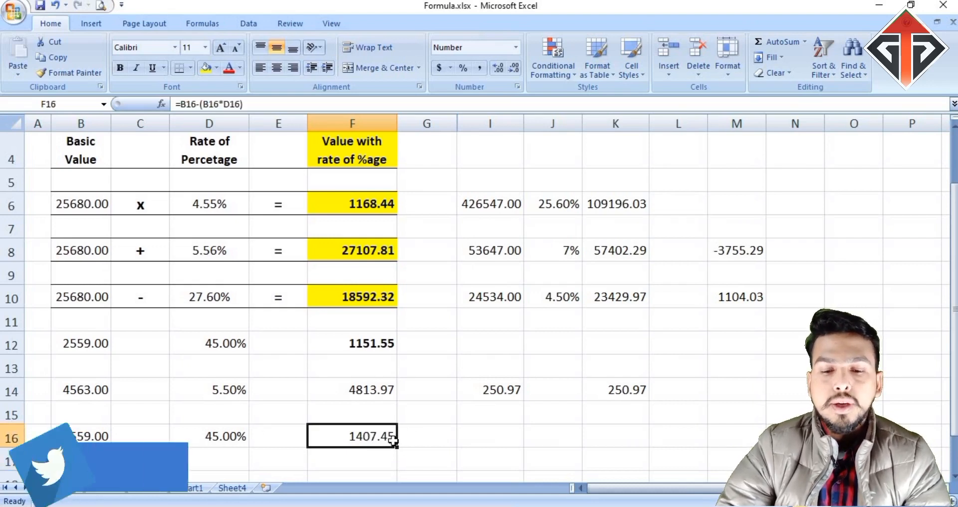
pyautogui.click(469, 436)
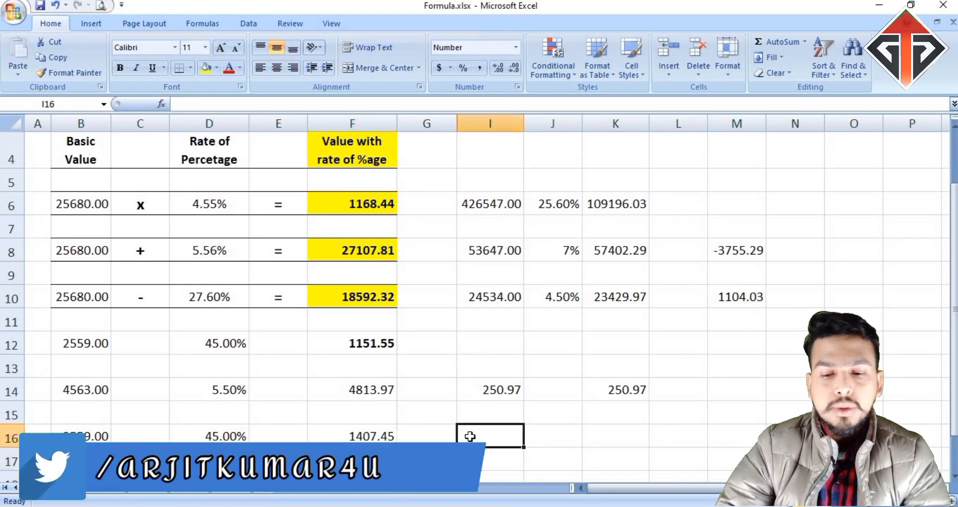
pyautogui.write('=')
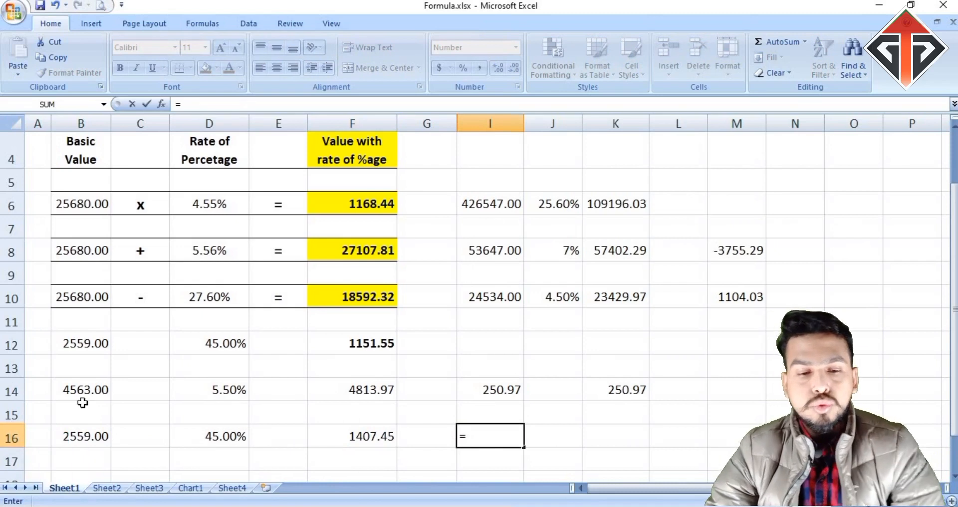
pyautogui.click(76, 433)
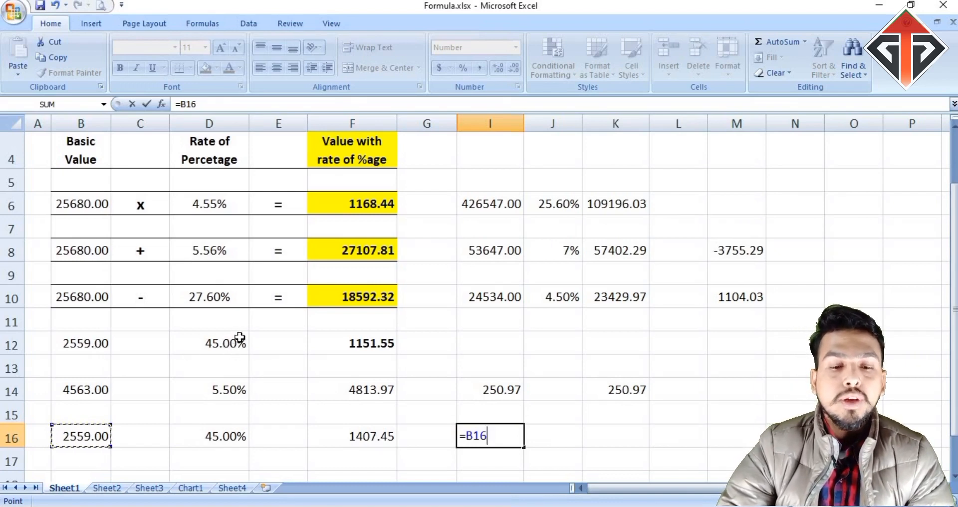
pyautogui.write('-')
pyautogui.click(374, 344)
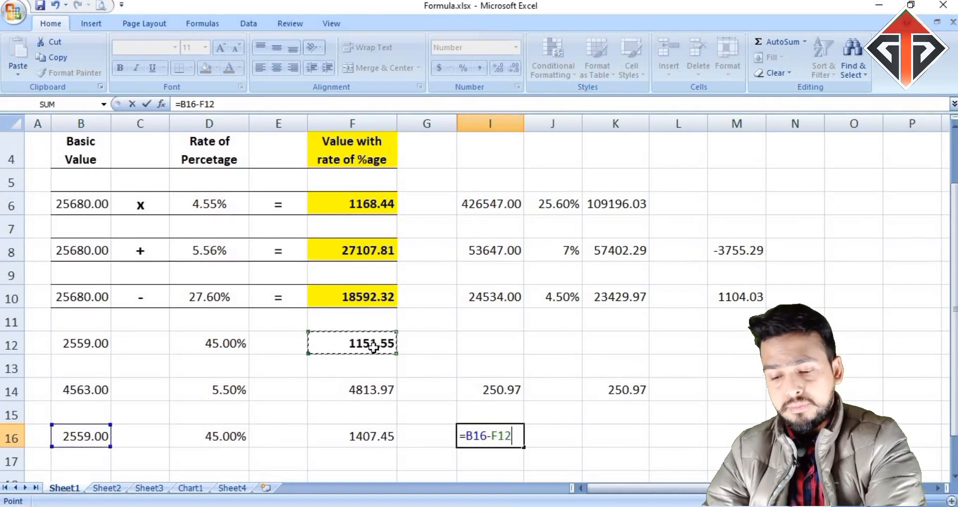
pyautogui.press('Return')
# Compare the reduced value in F16 with the check in I16, and review the row 14 and row 16 examples
pyautogui.moveTo(362, 440); pyautogui.dragTo(488, 438)
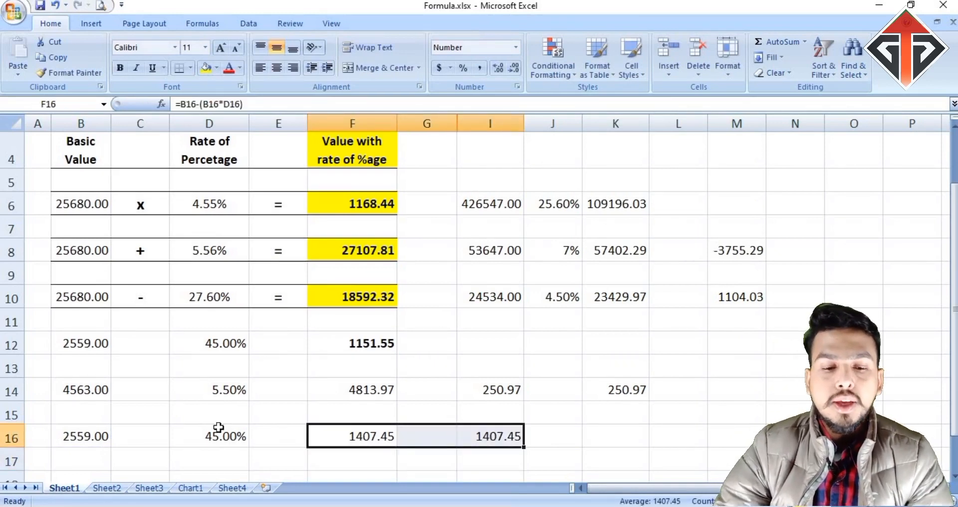
pyautogui.click(11, 391)
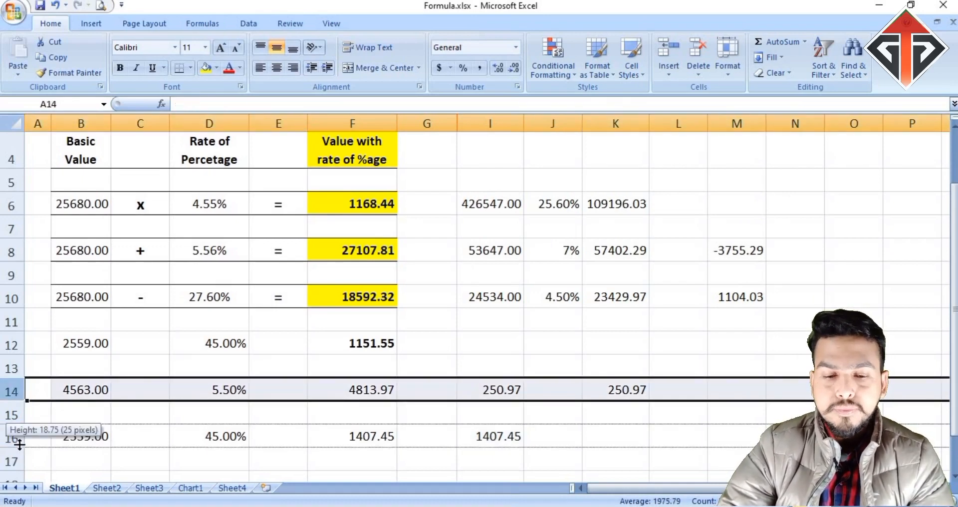
pyautogui.click(361, 443)
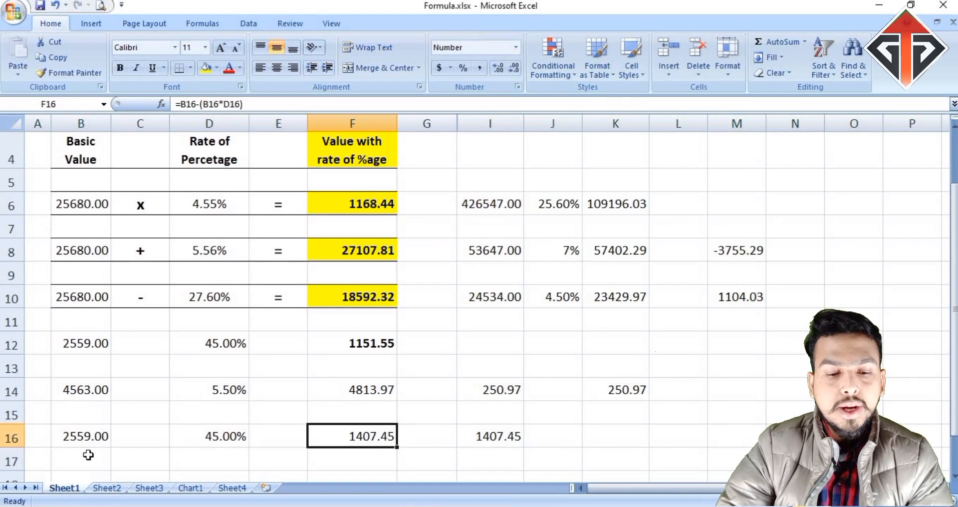
# Switch to Sheet2 and inspect the percentage rate formula in cell D6
pyautogui.click(106, 488)
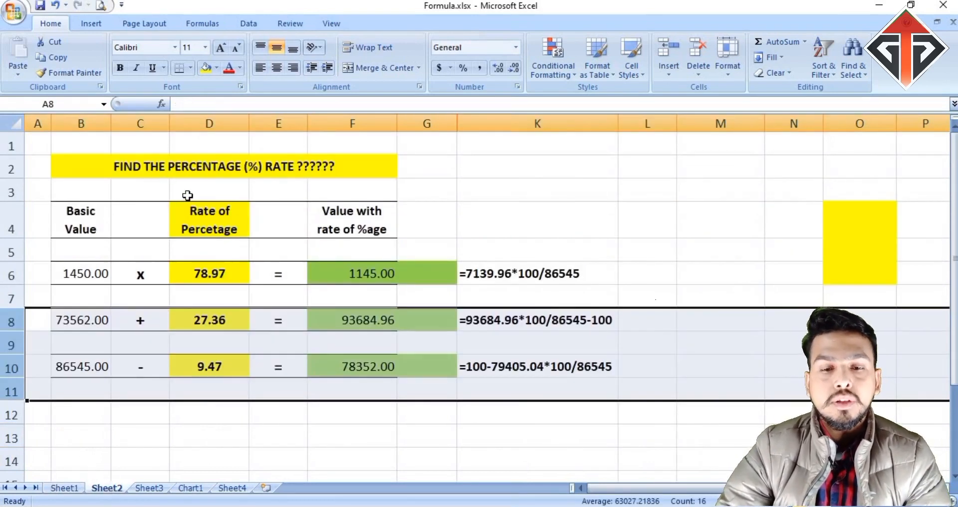
pyautogui.click(210, 267)
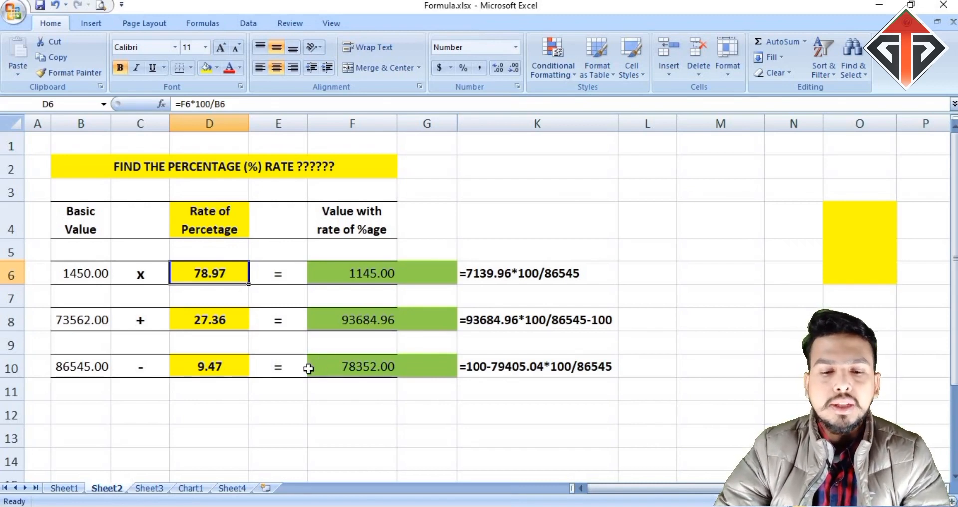
# Start a new percentage rate example in row 12 with 1234 in cell B12 and 2000 in cell D12
pyautogui.scroll(-2, 31, 302)
pyautogui.click(32, 302)
pyautogui.click(71, 276)
pyautogui.click(81, 263)
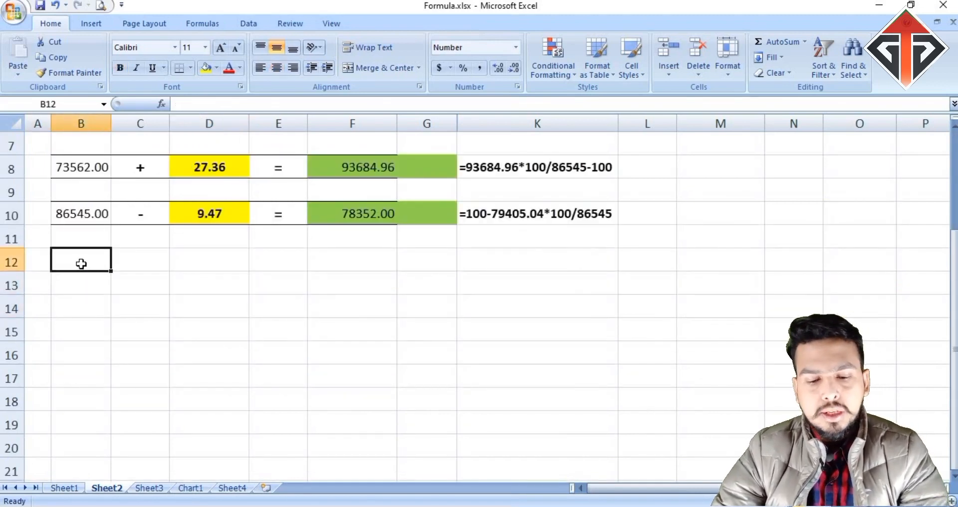
pyautogui.write('1234')
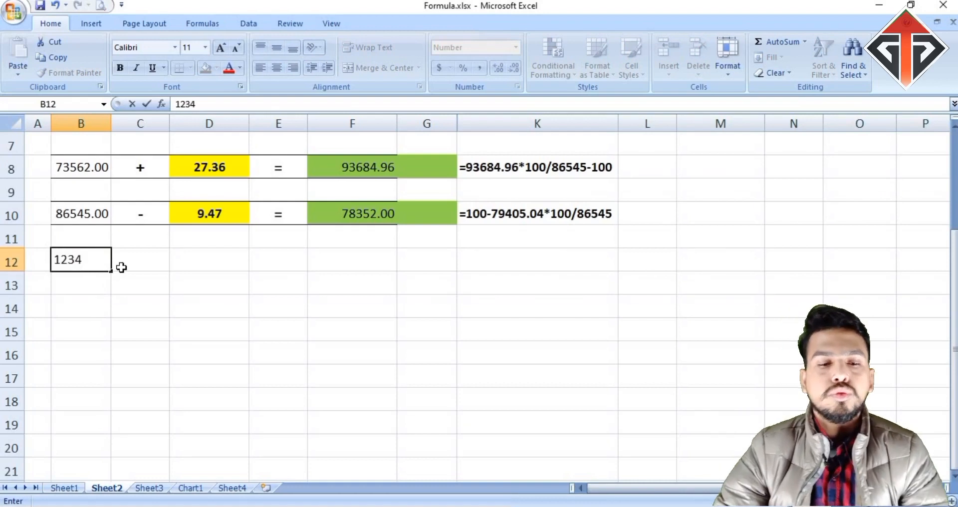
pyautogui.click(205, 268)
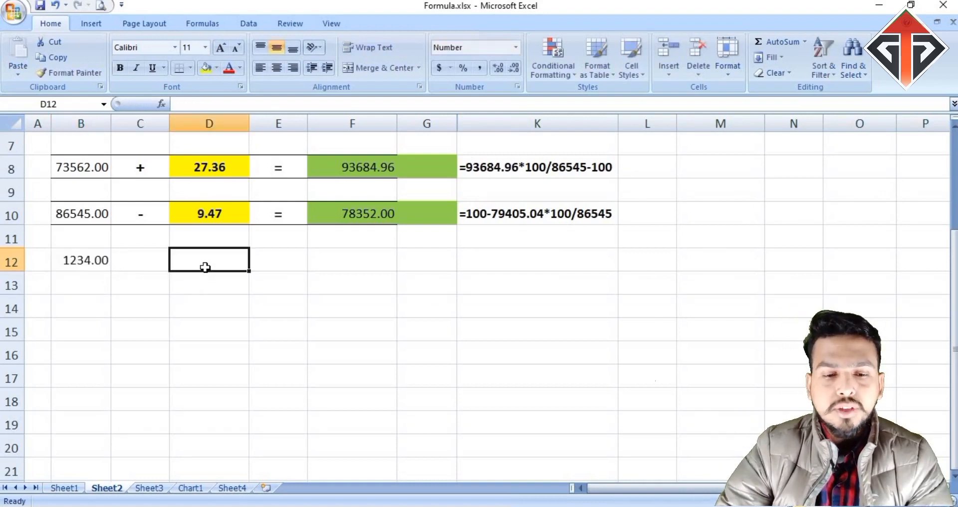
pyautogui.write('2')
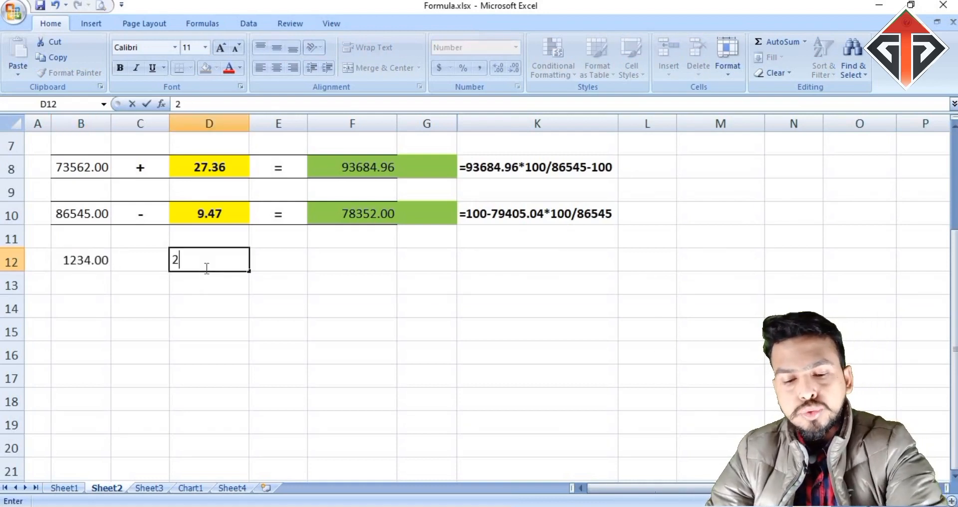
pyautogui.write('000')
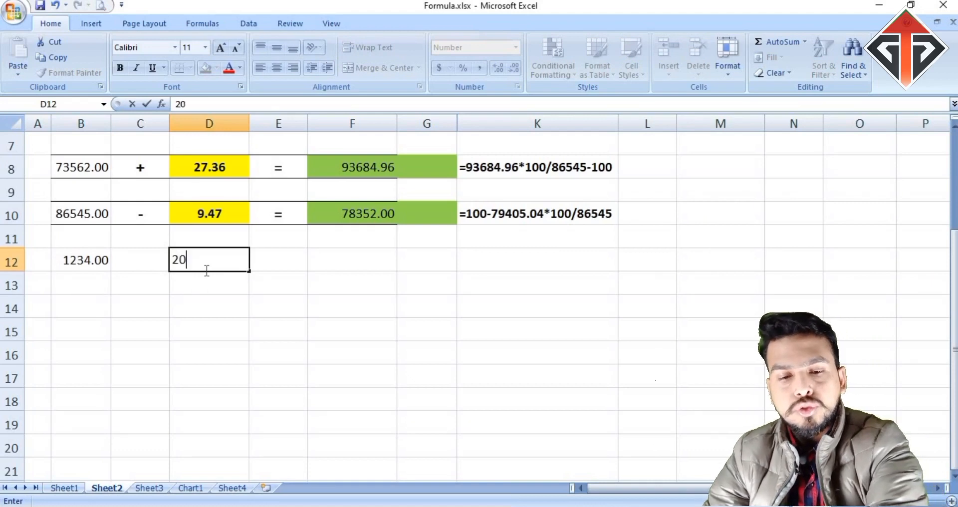
pyautogui.click(266, 265)
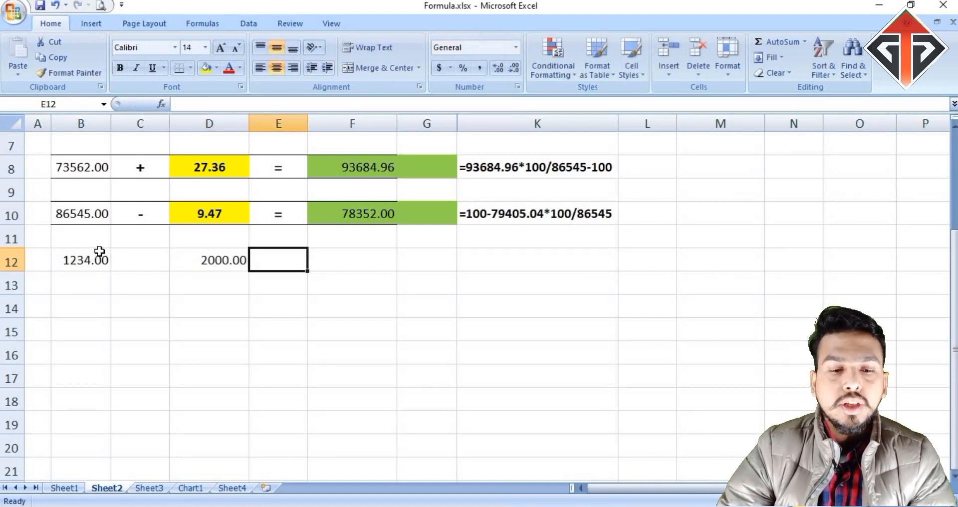
pyautogui.scroll(1, 270, 299)
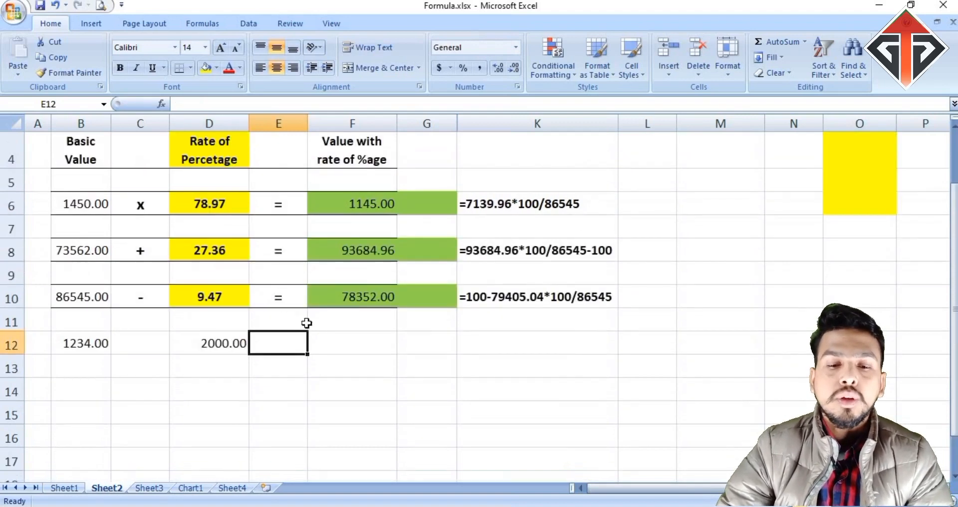
pyautogui.click(341, 348)
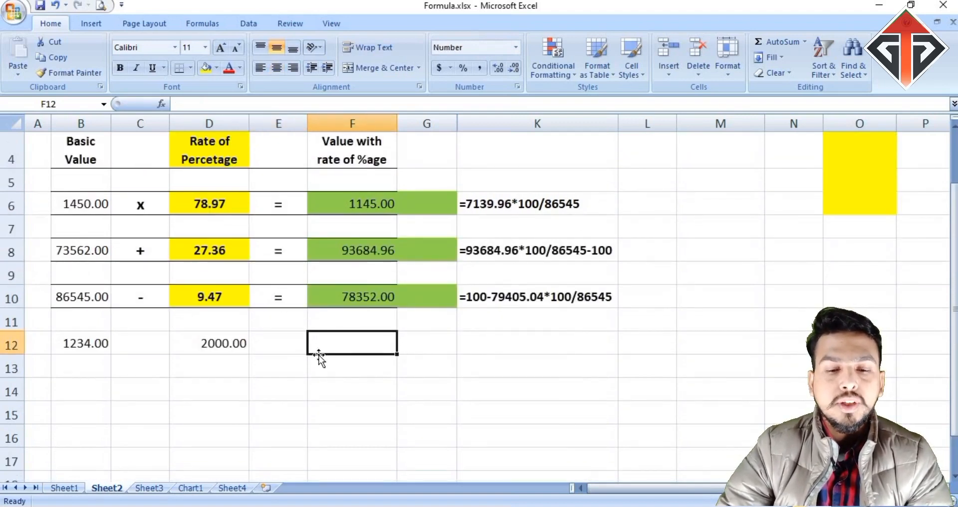
# Calculate the percentage rate for row 12 in cell G12 with the formula =B12/D12%
pyautogui.click(433, 352)
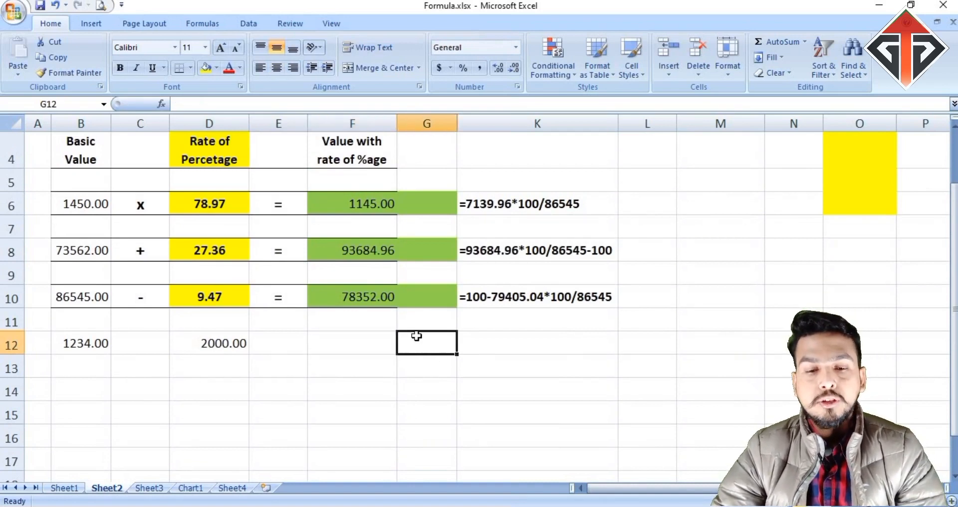
pyautogui.write('=')
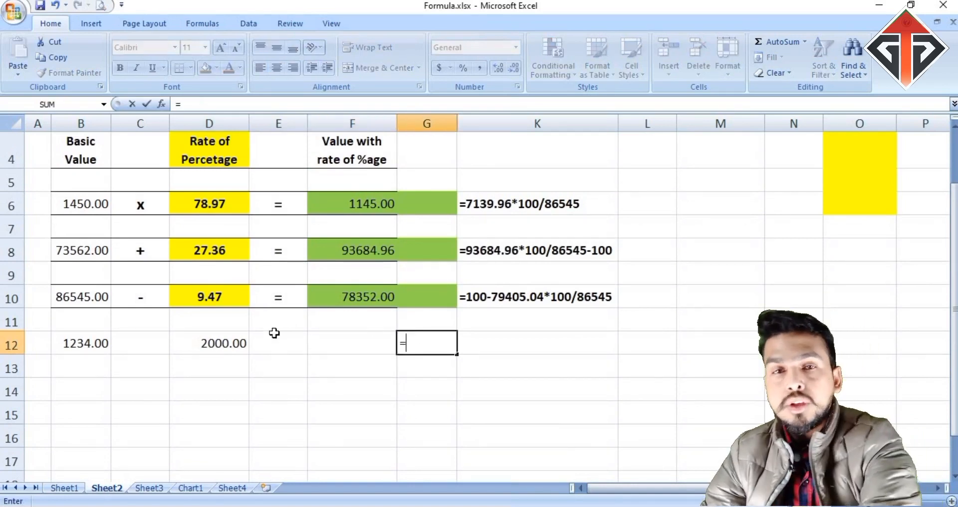
pyautogui.click(75, 344)
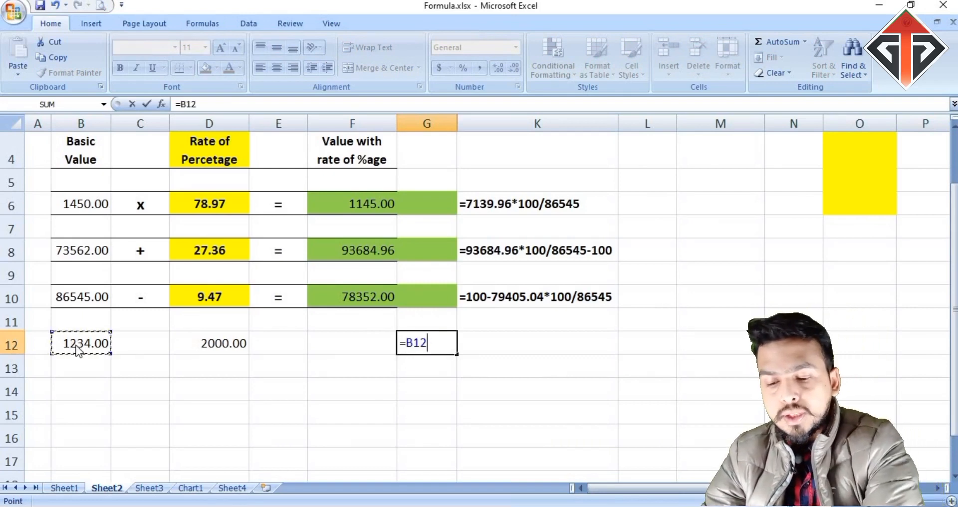
pyautogui.write('/')
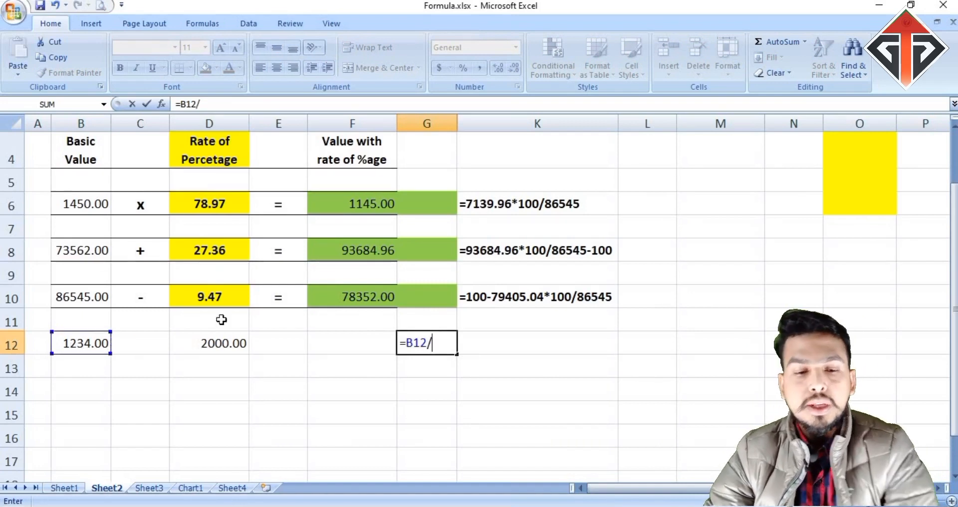
pyautogui.click(228, 345)
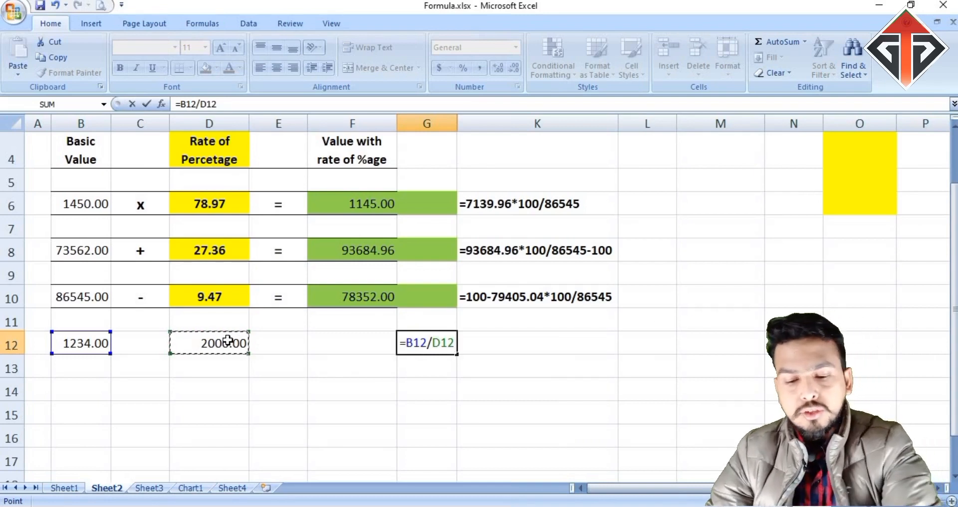
pyautogui.write('%')
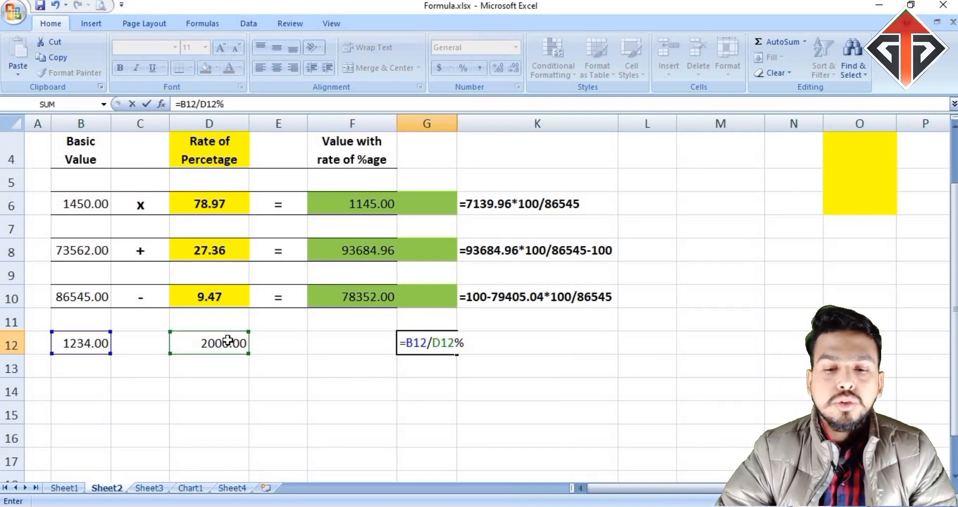
pyautogui.press('Return')
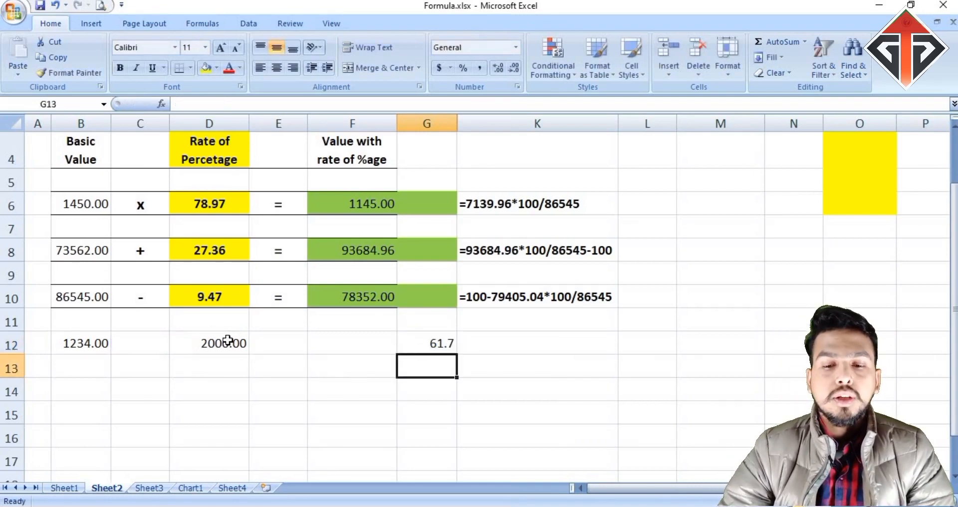
# Format the percentage rate in cell G12 to show two decimal places
pyautogui.click(418, 337)
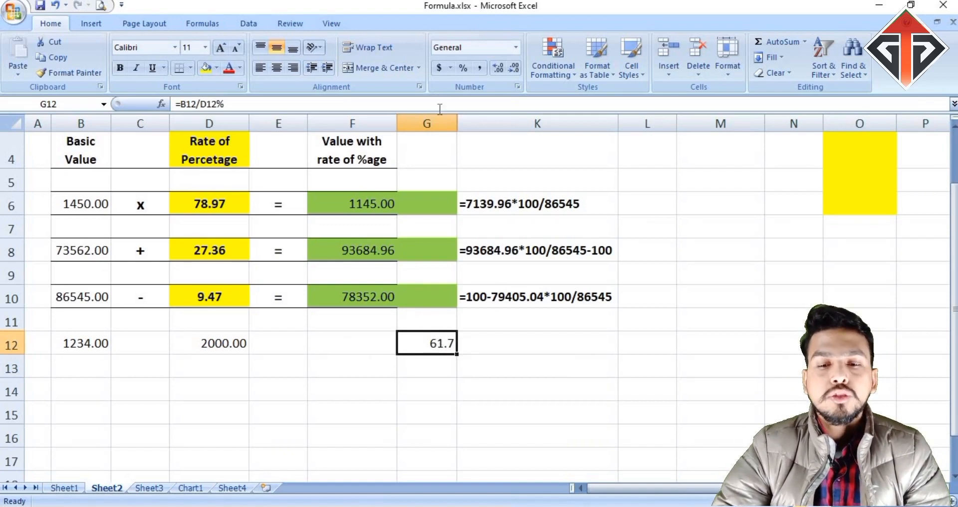
pyautogui.click(434, 123)
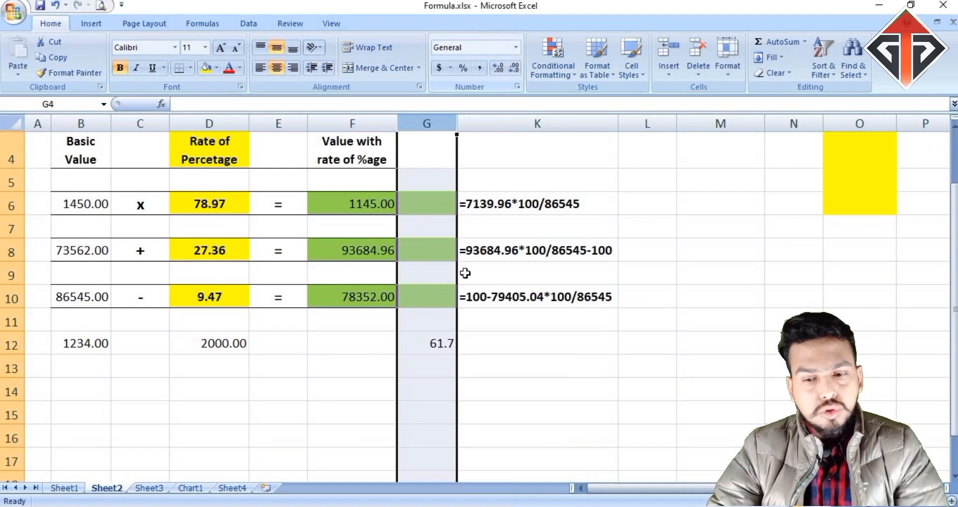
pyautogui.click(438, 340)
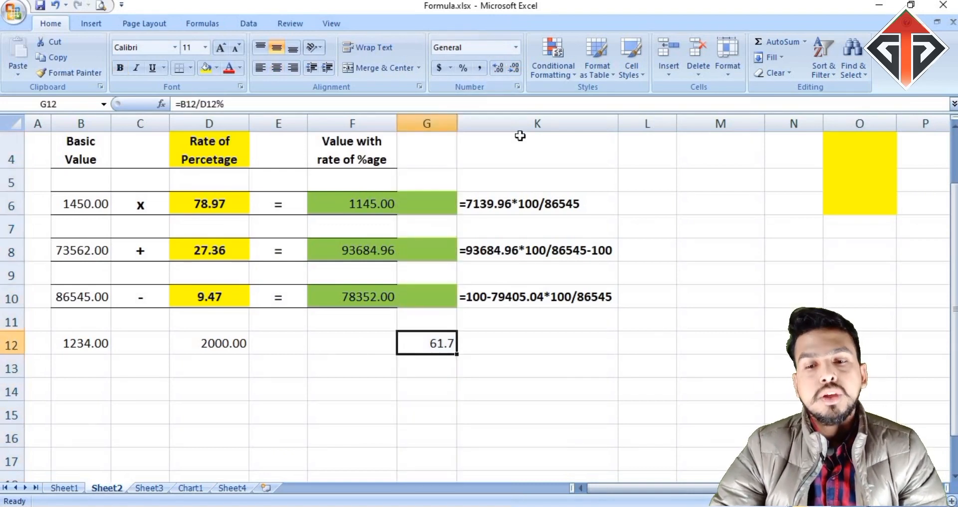
pyautogui.click(513, 70)
pyautogui.click(500, 70)
pyautogui.click(500, 70)
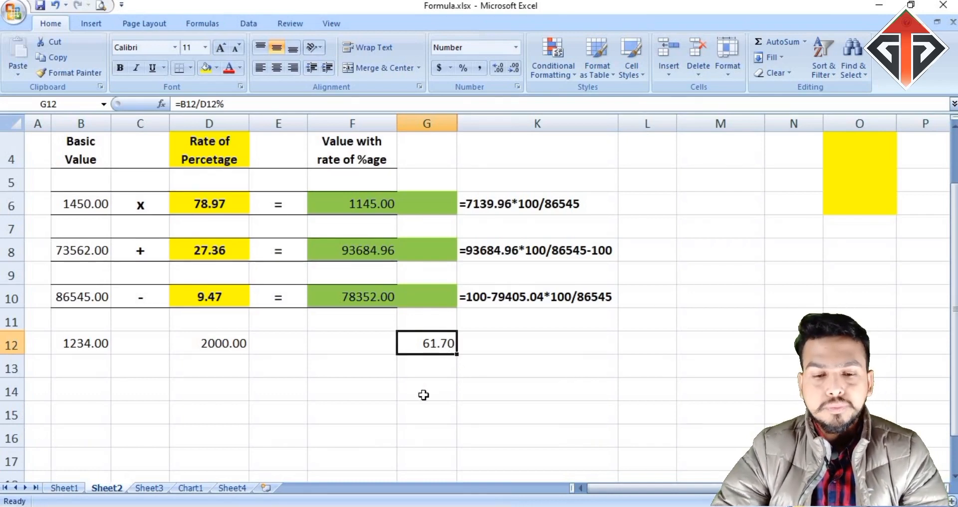
# Start another percentage rate example in row 14 by entering 34567 in cell B14
pyautogui.click(60, 252)
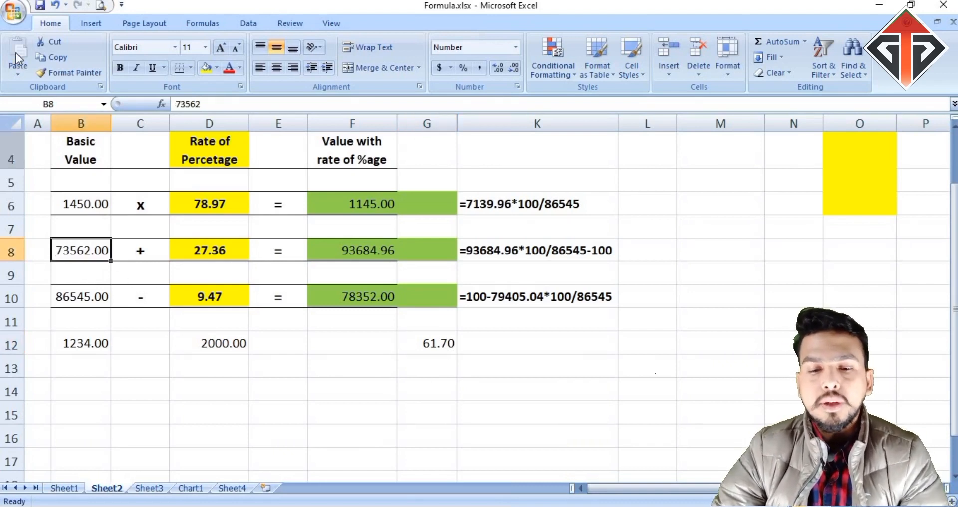
pyautogui.click(70, 389)
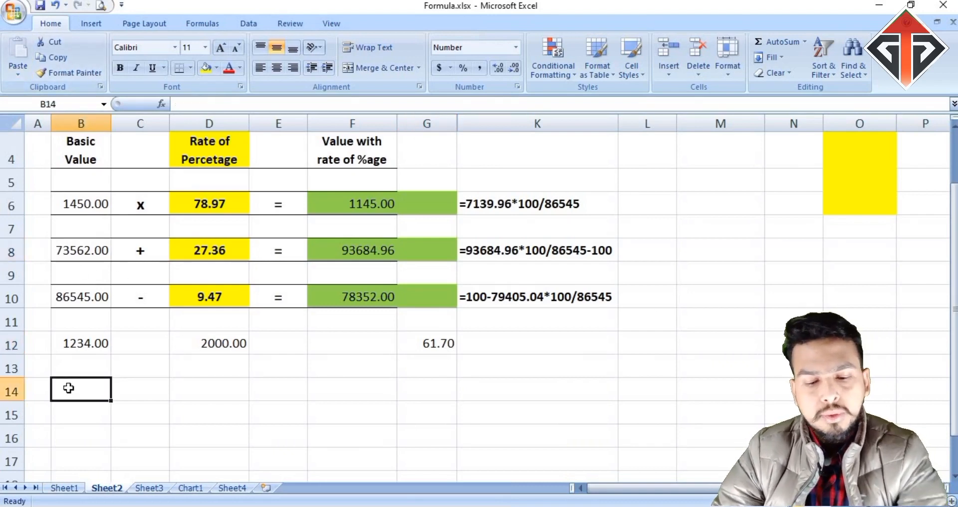
pyautogui.write('34567')
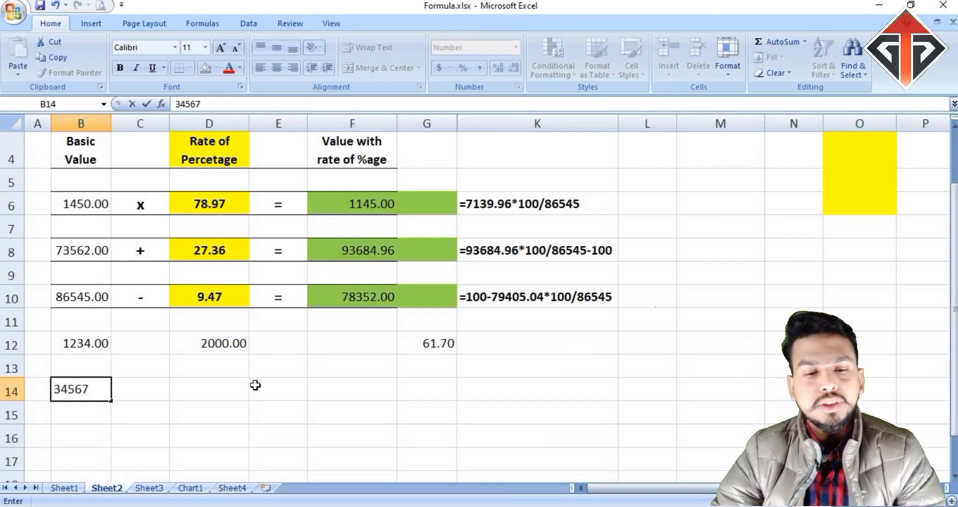
pyautogui.click(255, 387)
pyautogui.click(98, 381)
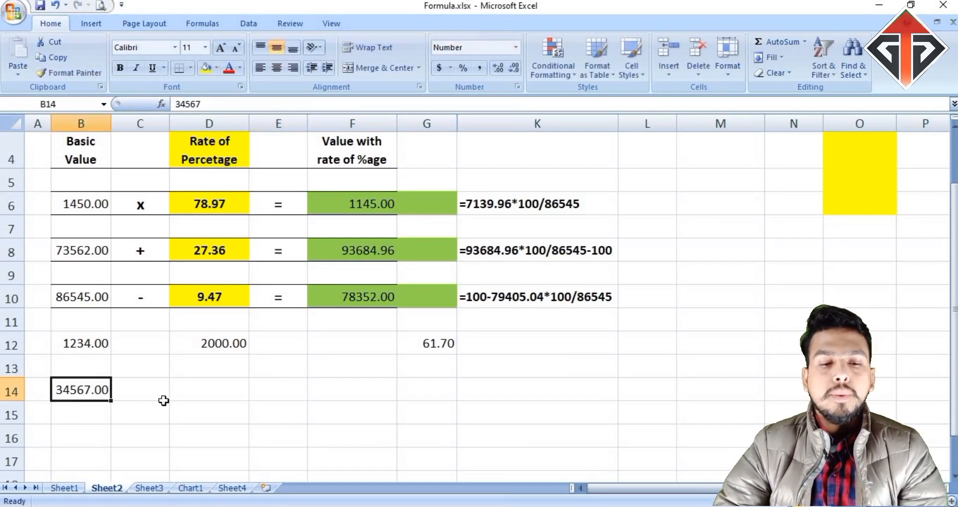
# Review the worked percentage examples on Sheet1 and return to the row 14 example on Sheet2
pyautogui.click(196, 385)
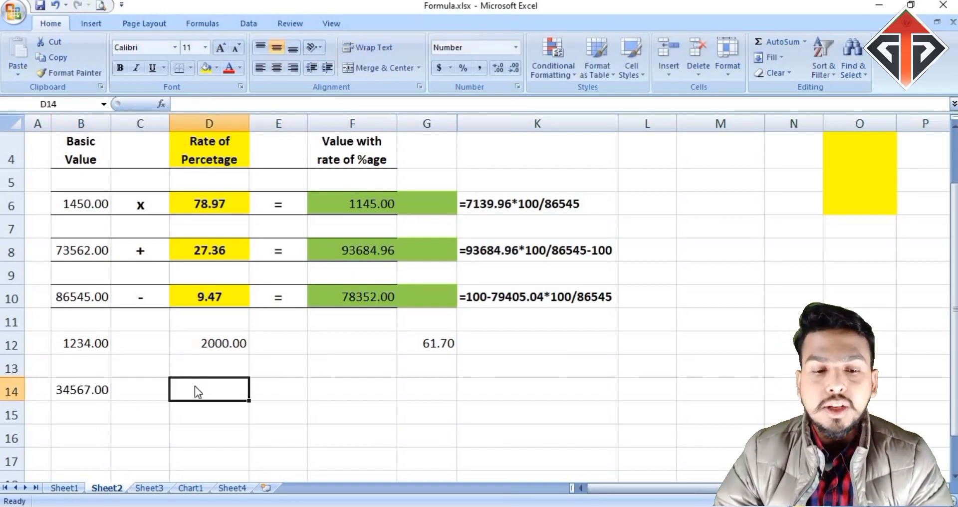
pyautogui.click(63, 488)
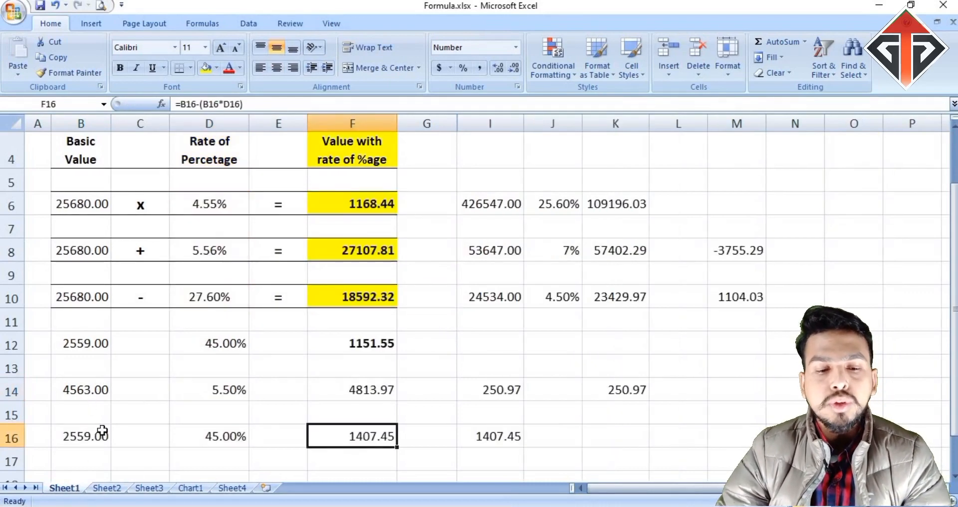
pyautogui.click(106, 487)
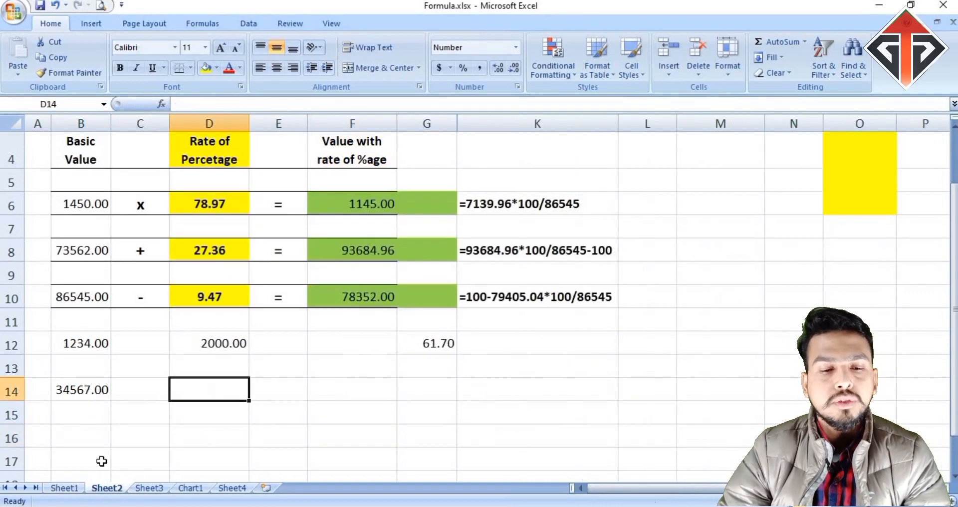
pyautogui.click(68, 488)
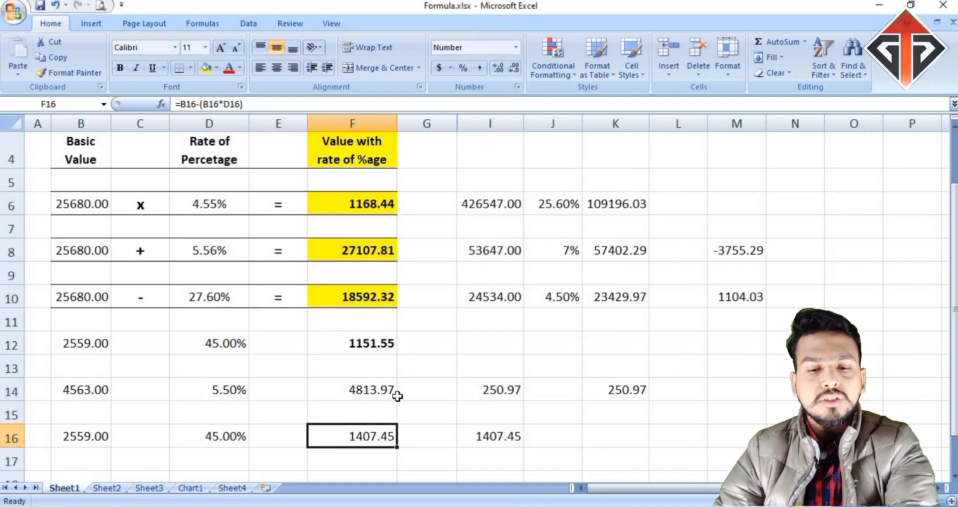
pyautogui.click(107, 488)
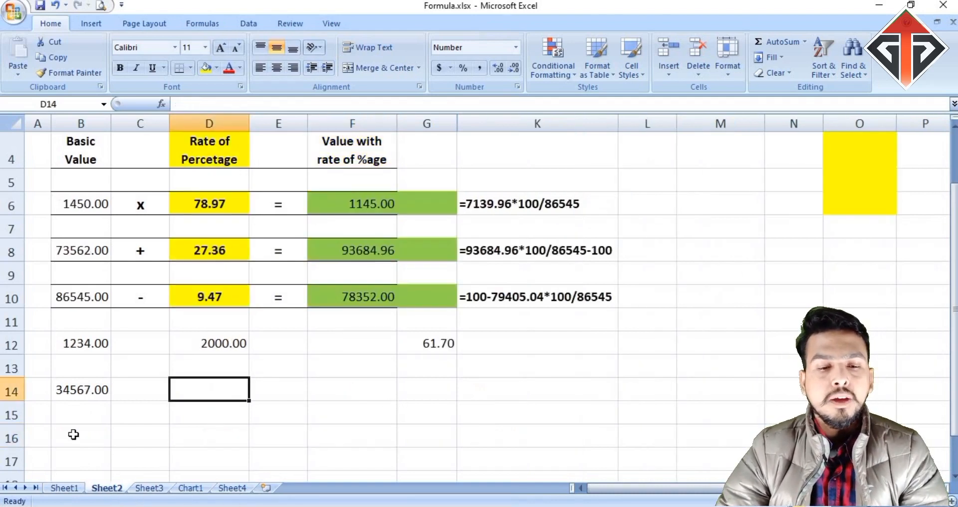
pyautogui.click(74, 388)
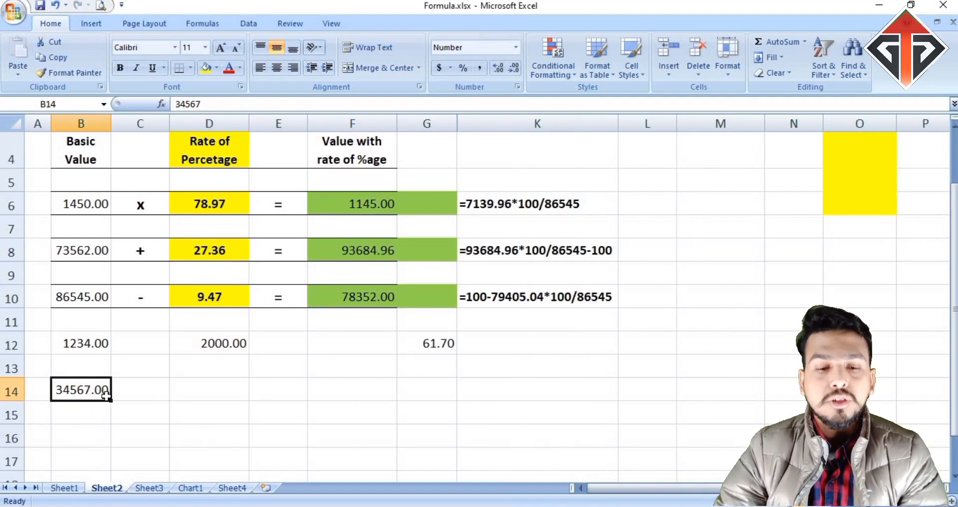
pyautogui.click(188, 387)
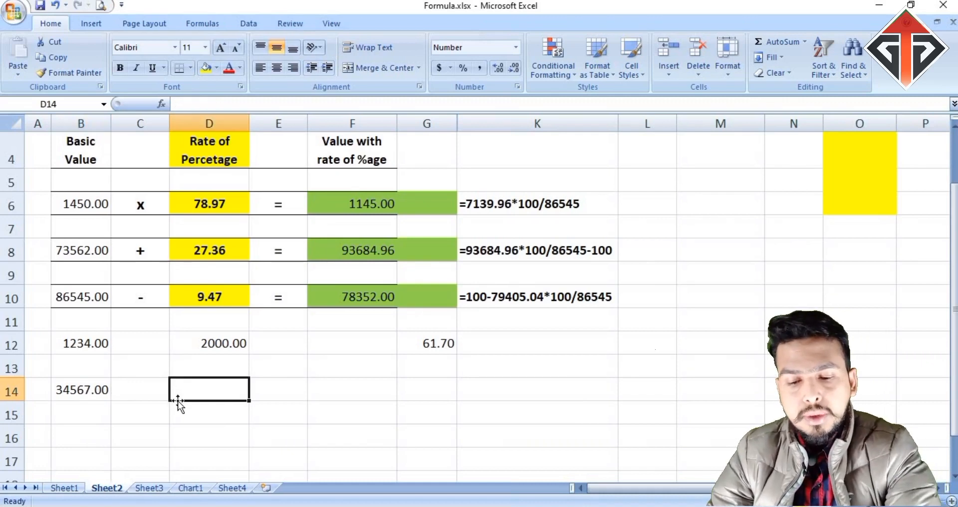
pyautogui.write('48765')
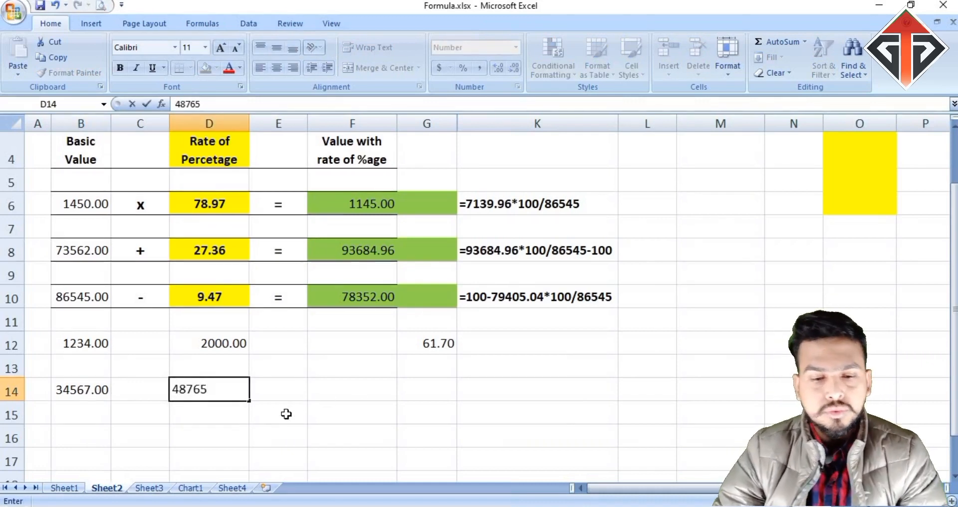
pyautogui.press('BackSpace')
pyautogui.press('BackSpace')
pyautogui.press('BackSpace')
pyautogui.press('BackSpace')
pyautogui.press('BackSpace')
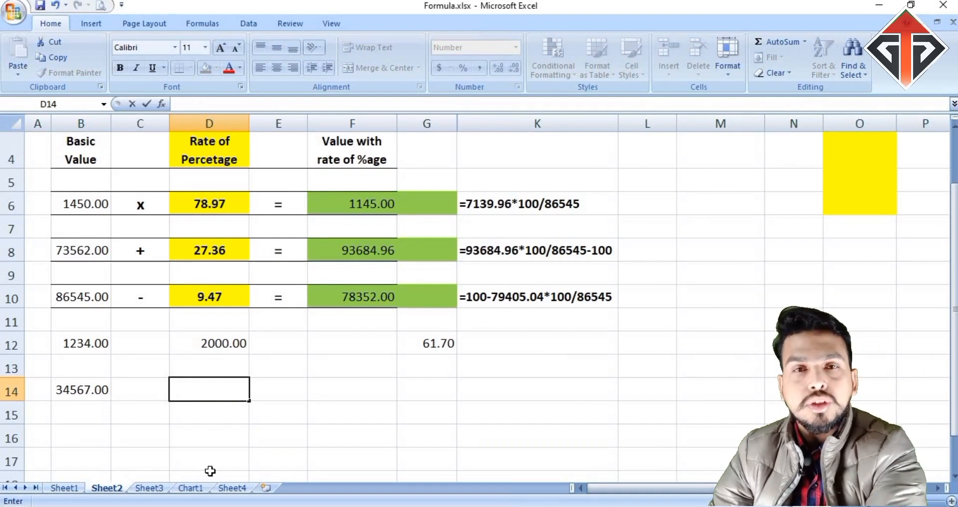
# Enter 40765 in cell D14 as the second value of the row 14 example
pyautogui.write('40')
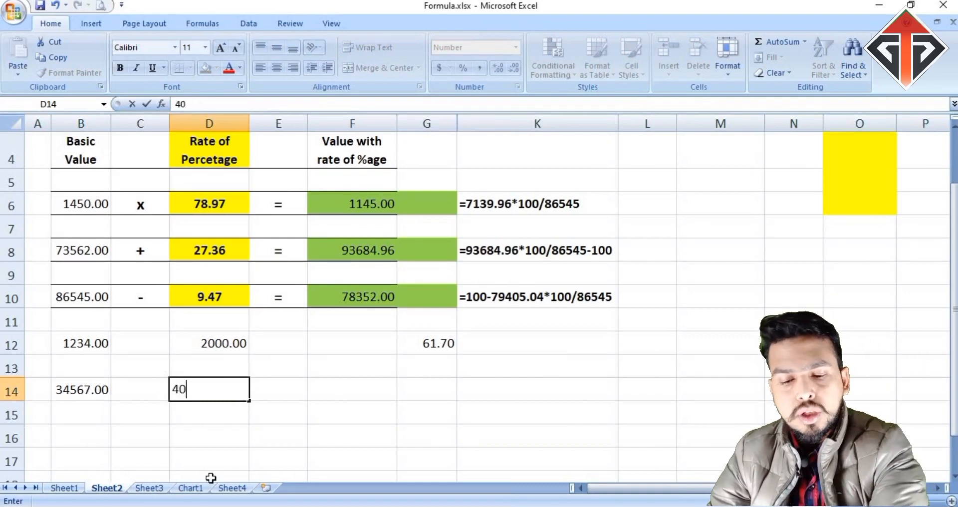
pyautogui.write('765')
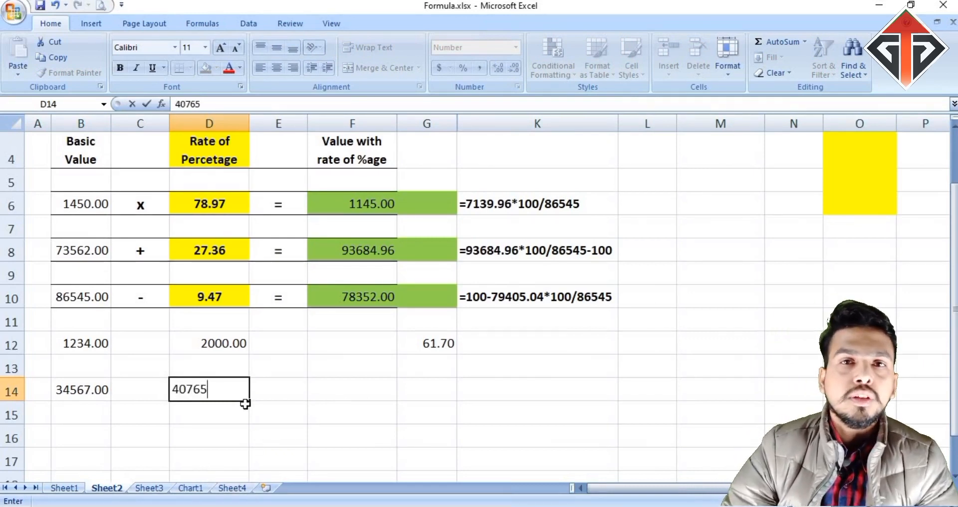
pyautogui.click(263, 415)
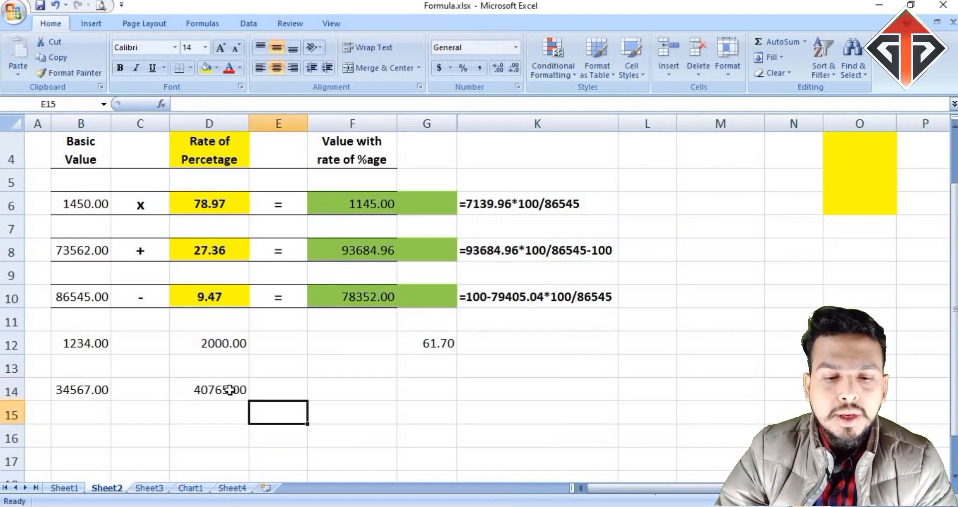
# Compare the basic value in cell B14 with the increased value in cell D14
pyautogui.click(231, 389)
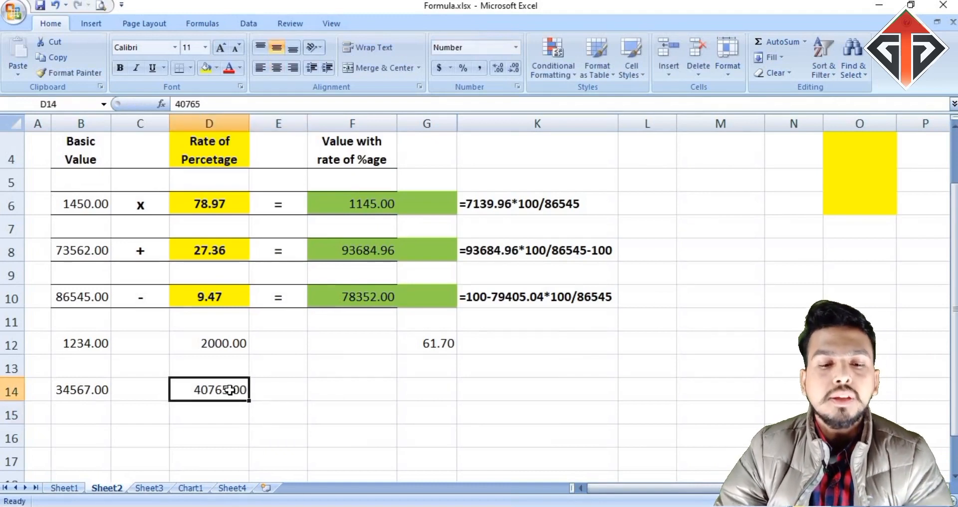
pyautogui.click(82, 389)
pyautogui.click(222, 391)
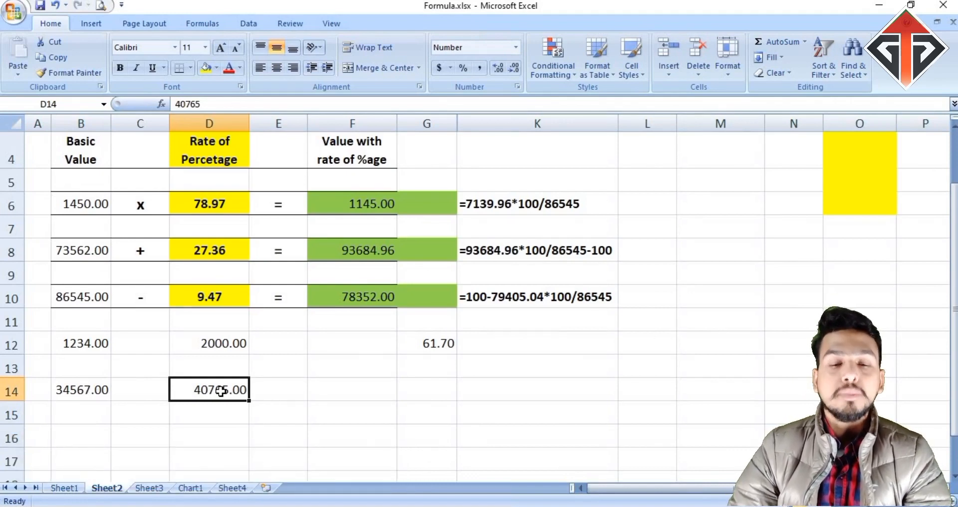
pyautogui.click(82, 392)
pyautogui.click(227, 382)
pyautogui.click(75, 386)
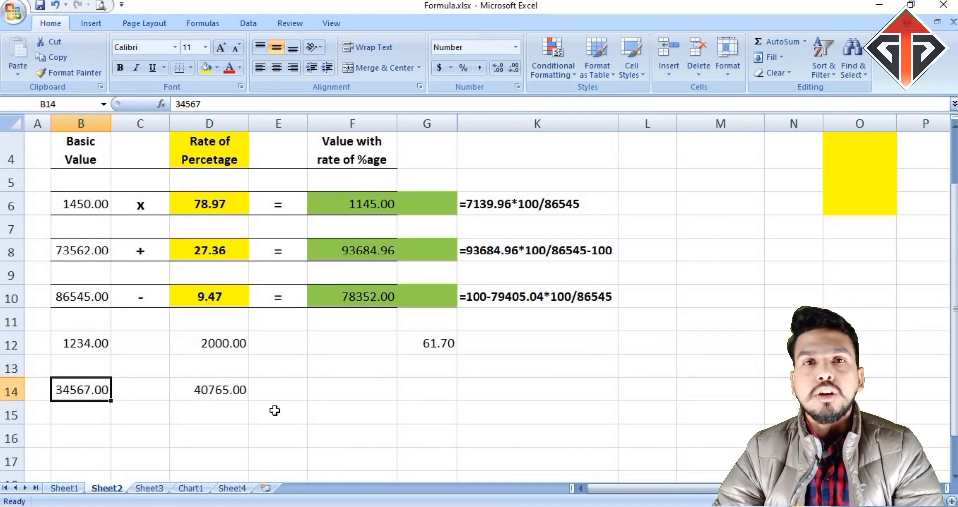
pyautogui.click(222, 393)
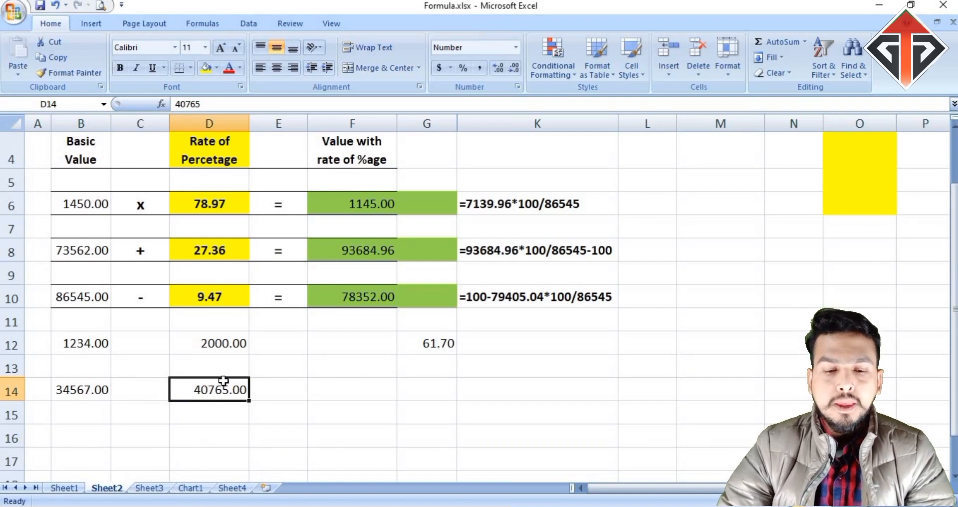
pyautogui.click(76, 393)
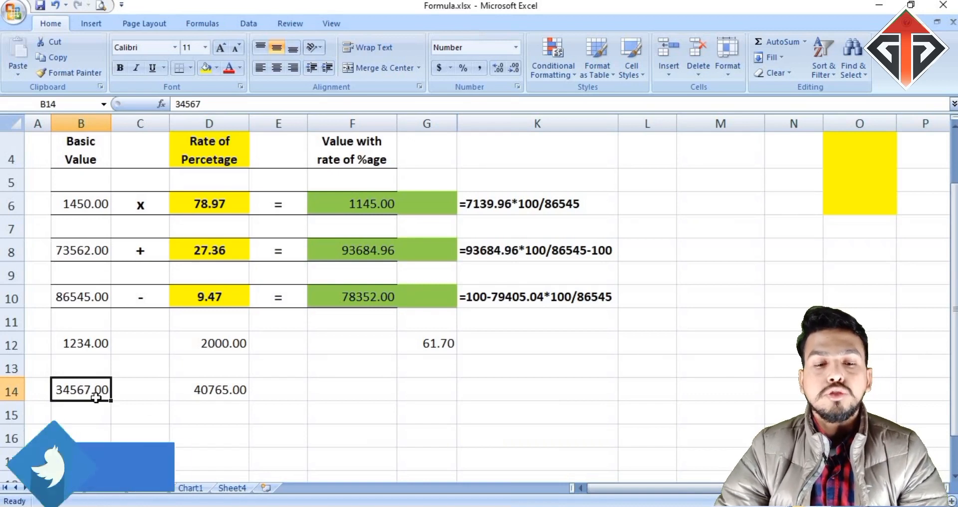
pyautogui.click(222, 392)
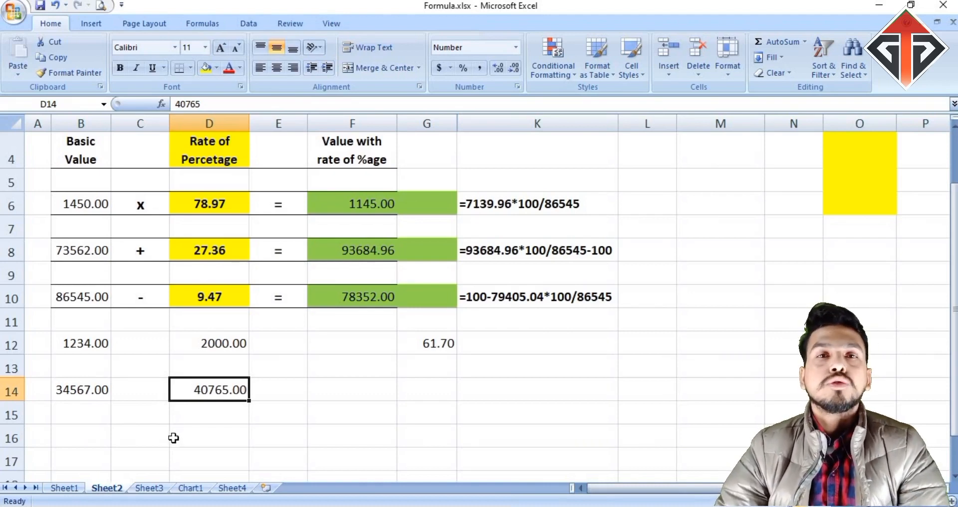
# Calculate the row 14 rate of increase in cell G14 with the formula =D14*100/B14-100
pyautogui.click(406, 390)
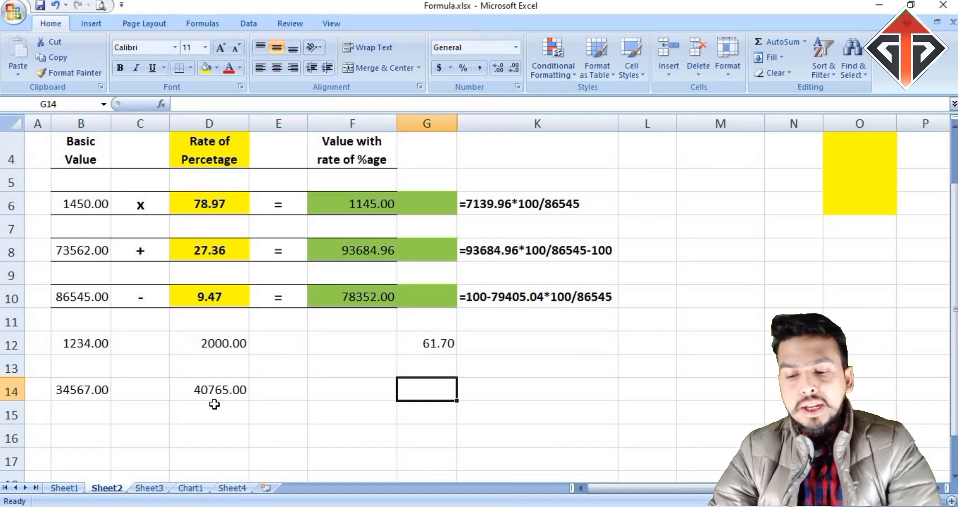
pyautogui.write('=')
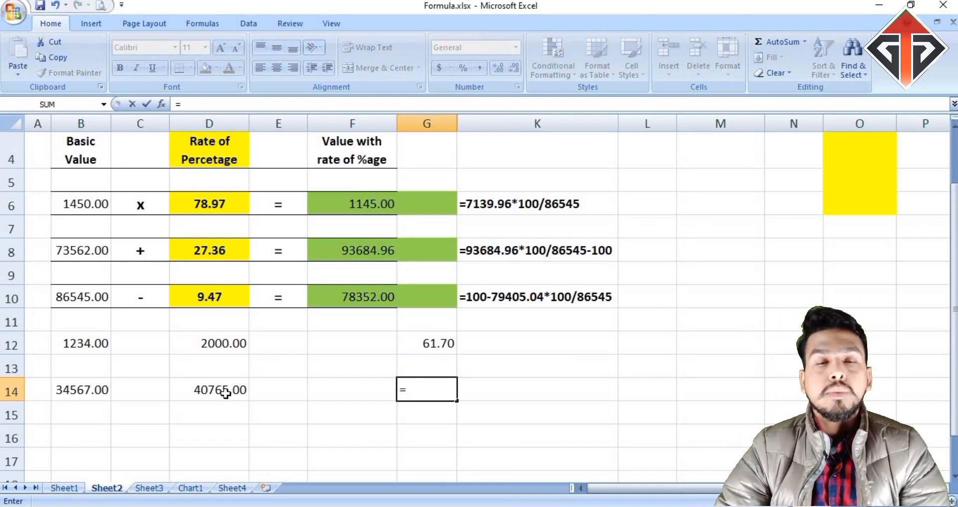
pyautogui.click(225, 393)
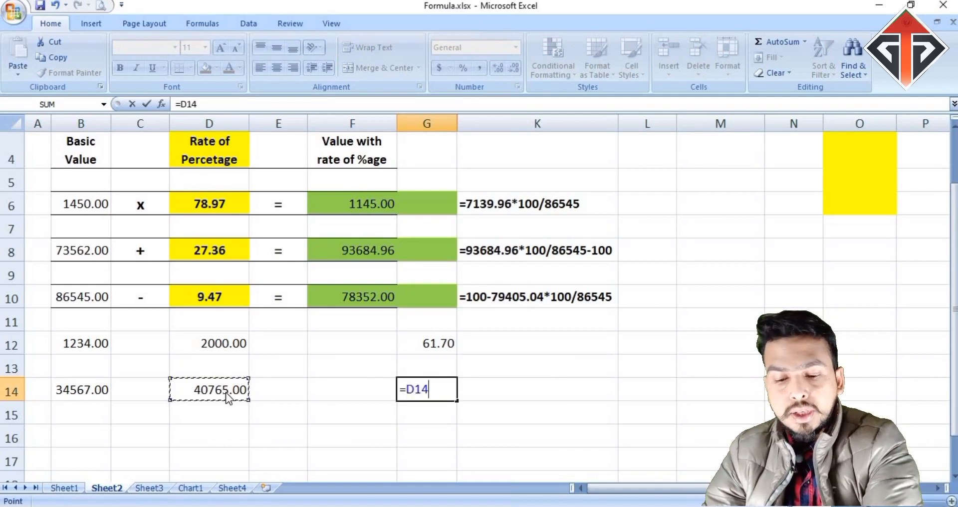
pyautogui.write('*100/')
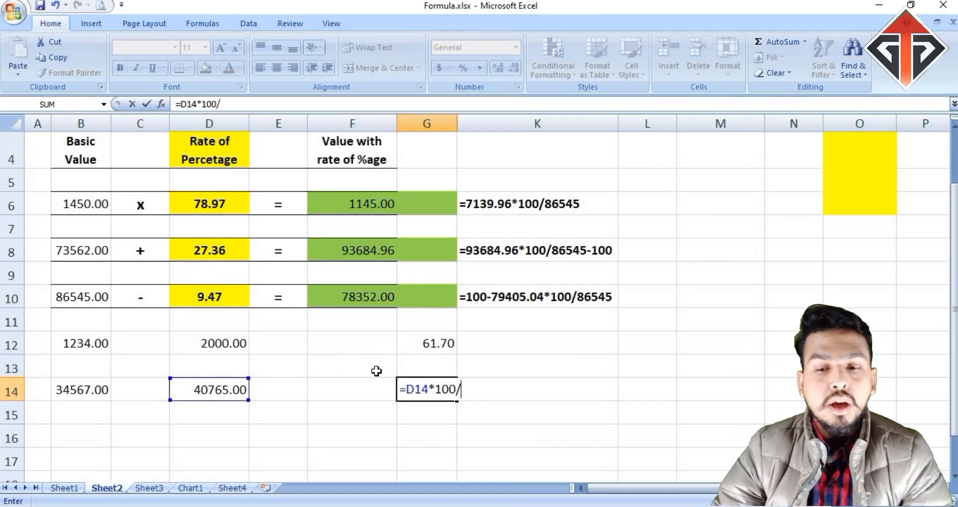
pyautogui.click(86, 389)
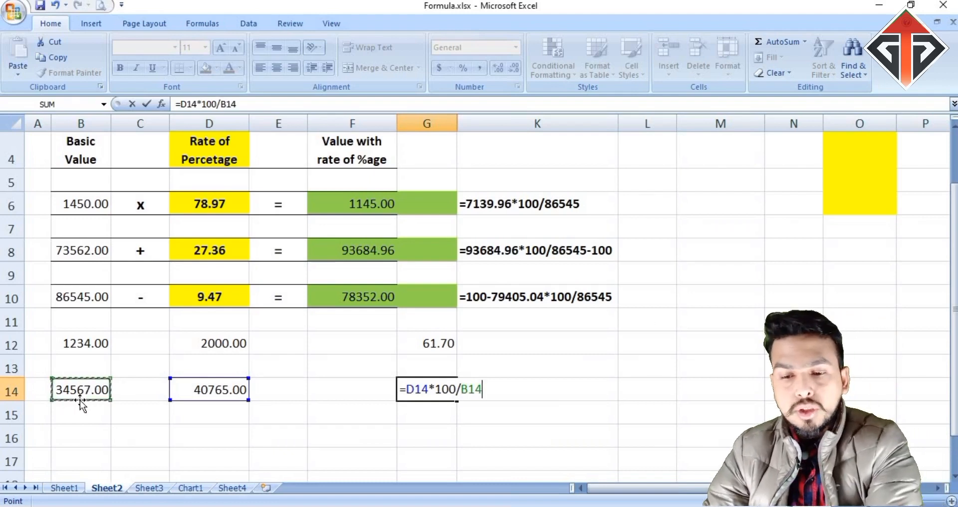
pyautogui.write('-')
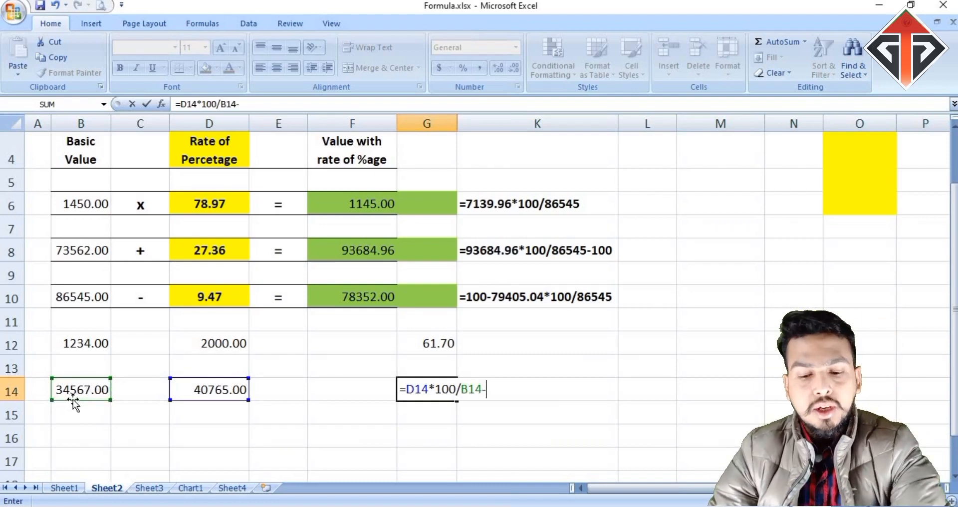
pyautogui.write('100')
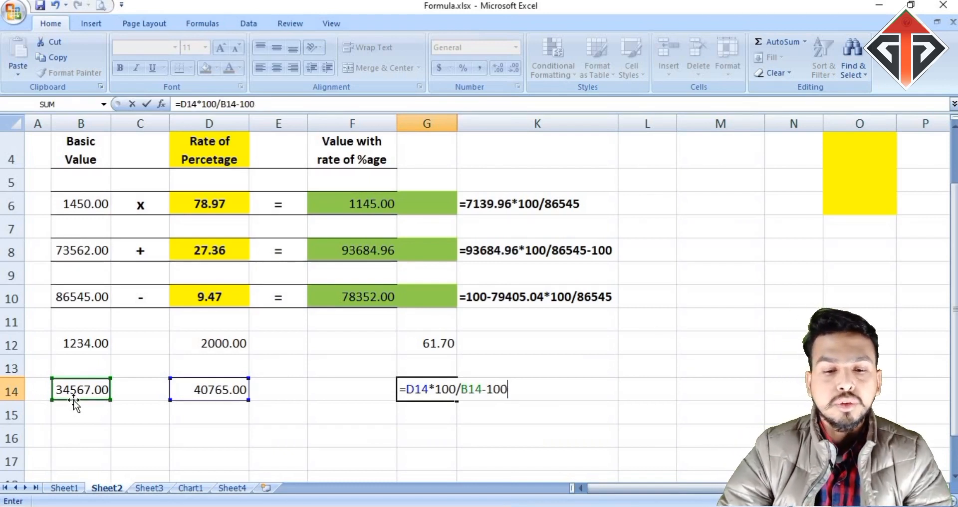
pyautogui.press('Return')
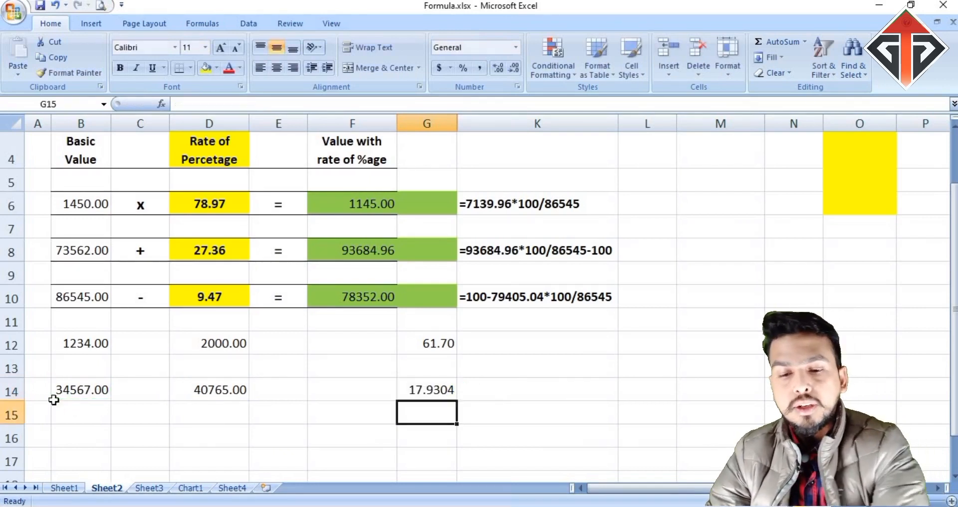
# Format cells G14 to G17 to show two decimal places
pyautogui.click(444, 390)
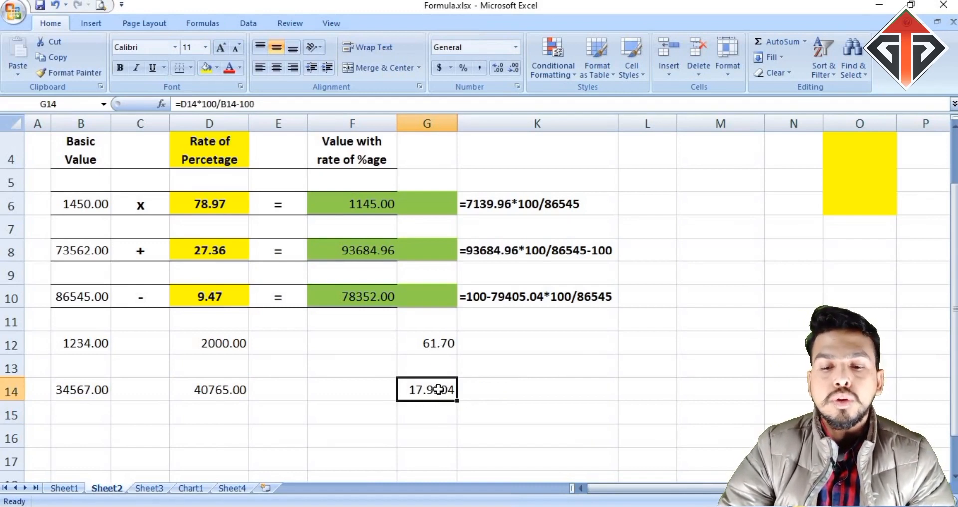
pyautogui.keyDown('shift'); pyautogui.click(426, 455); pyautogui.keyUp('shift')
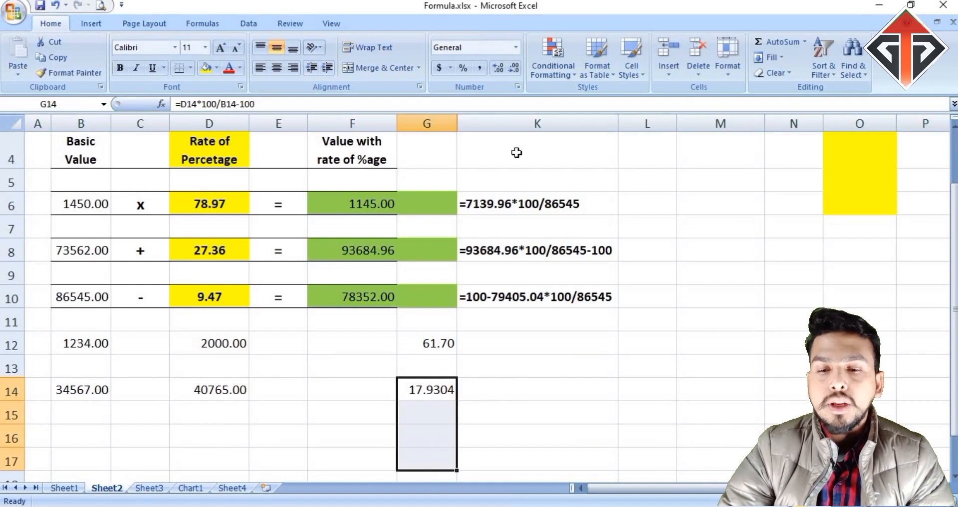
pyautogui.click(514, 68)
pyautogui.click(510, 67)
pyautogui.click(466, 433)
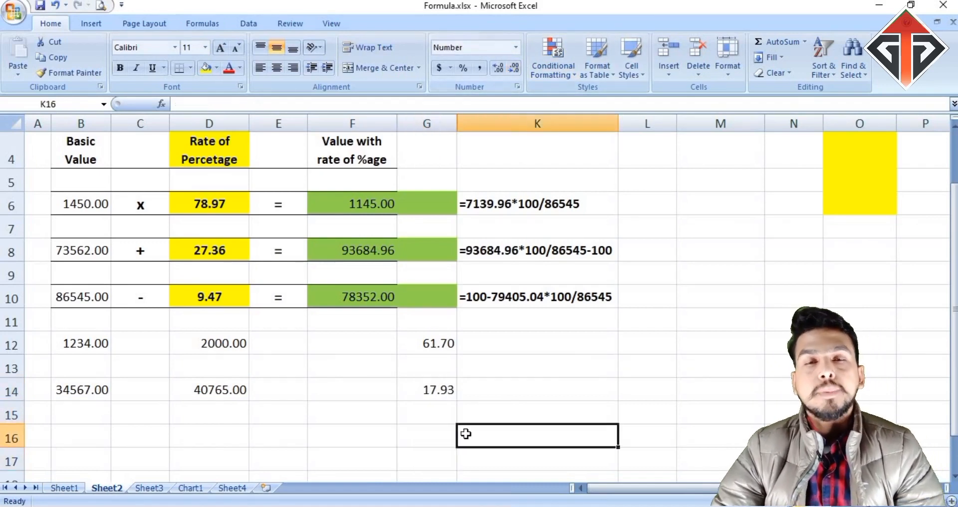
pyautogui.click(440, 391)
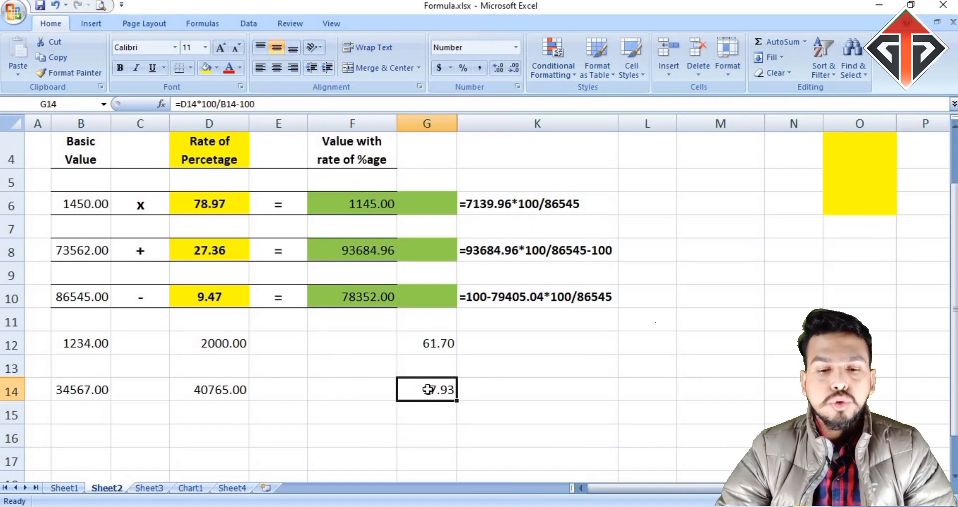
# Review the percentage increase examples in rows 8 and 14 of Sheet1 and return to cell K14 on Sheet2
pyautogui.click(551, 387)
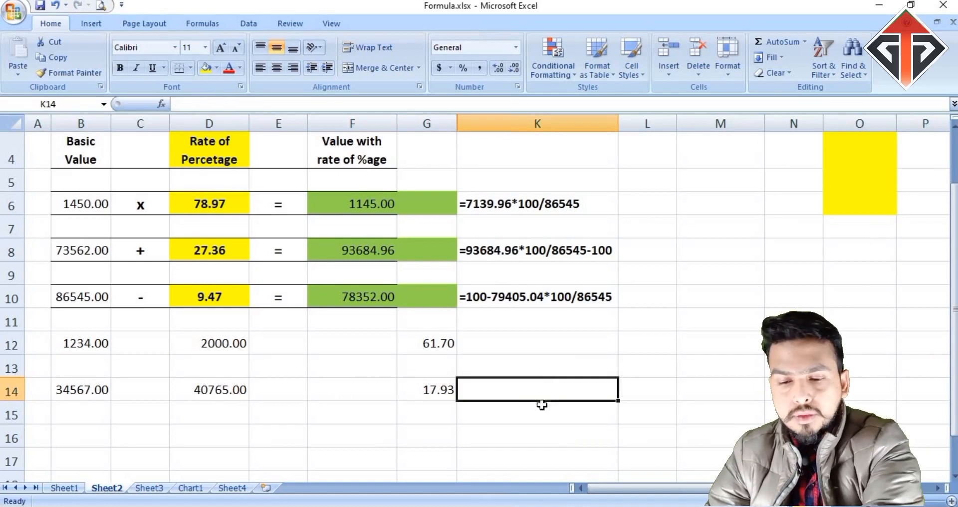
pyautogui.write('=')
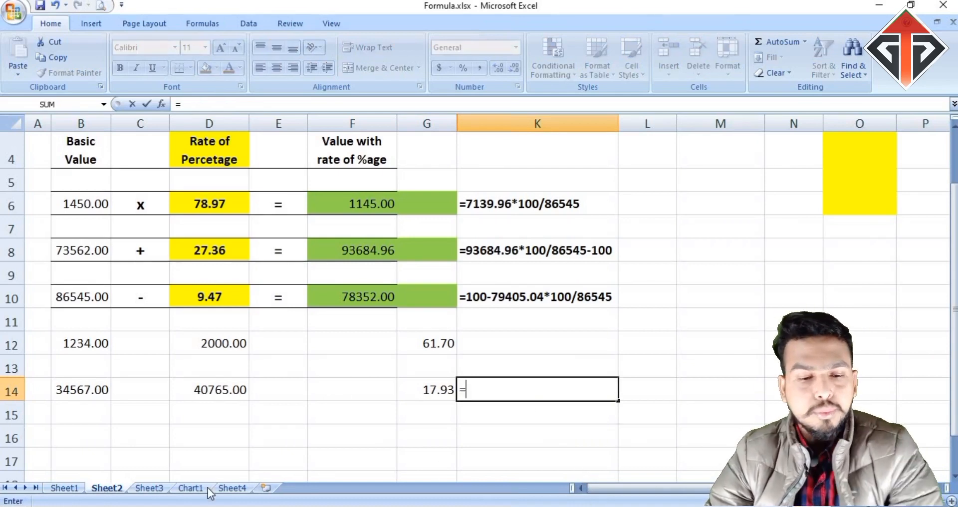
pyautogui.press('Escape')
pyautogui.click(65, 488)
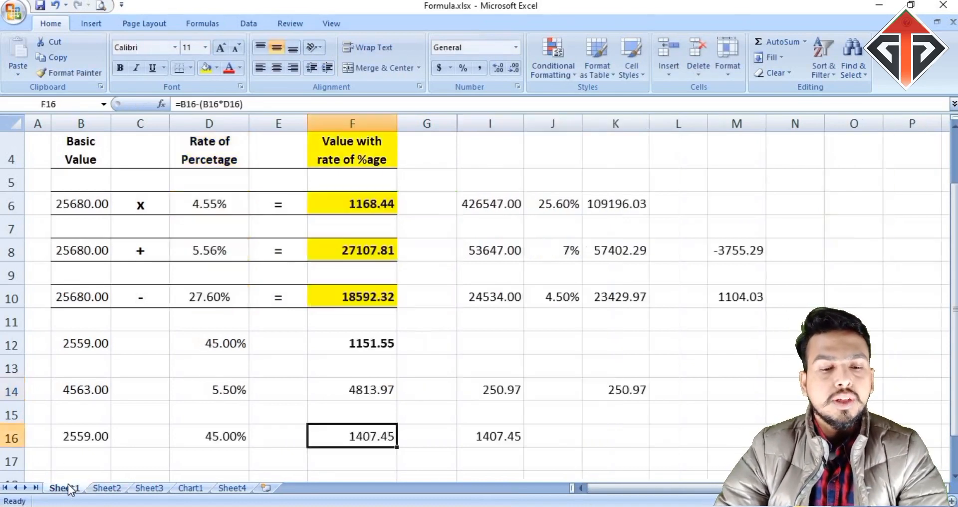
pyautogui.moveTo(82, 250); pyautogui.dragTo(352, 250)
pyautogui.moveTo(75, 389); pyautogui.dragTo(351, 388)
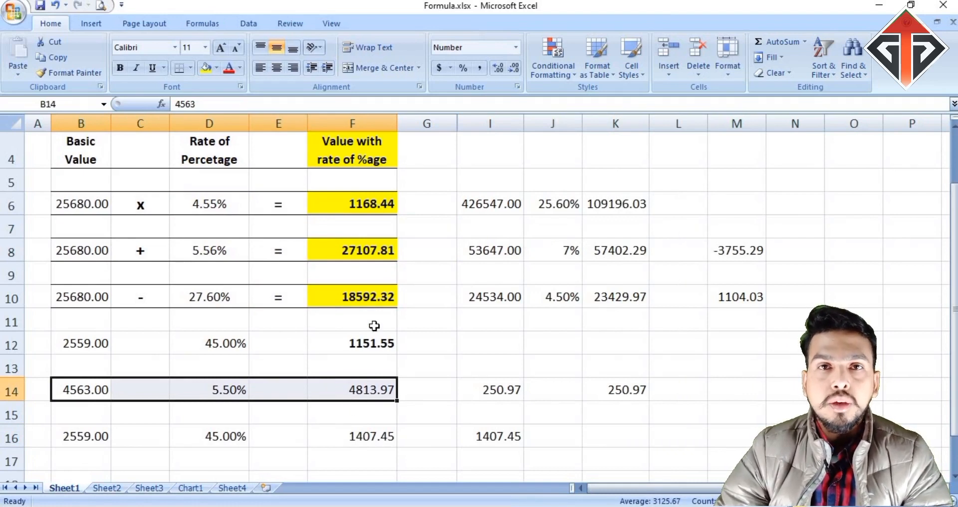
pyautogui.click(106, 488)
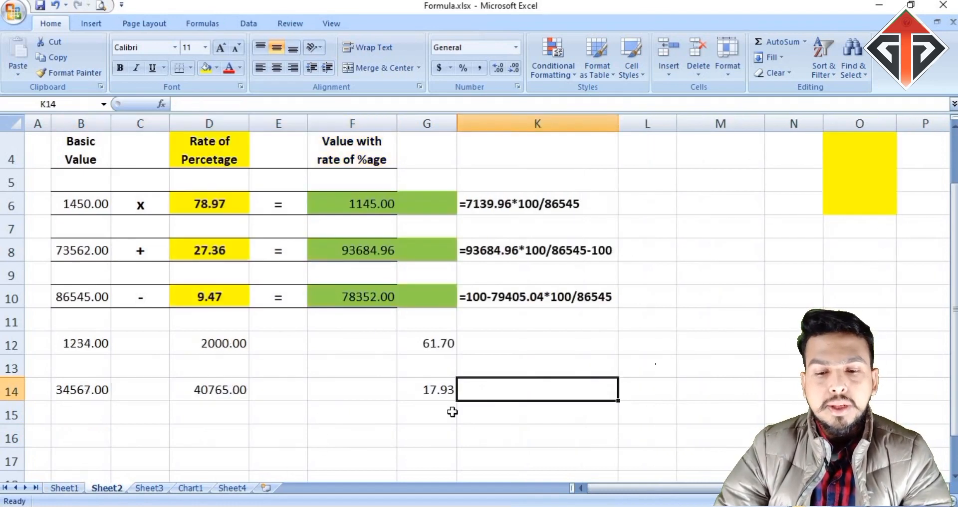
# Verify the rate of increase by entering the formula =B14+(B14*G14%) in cell K14
pyautogui.write('=')
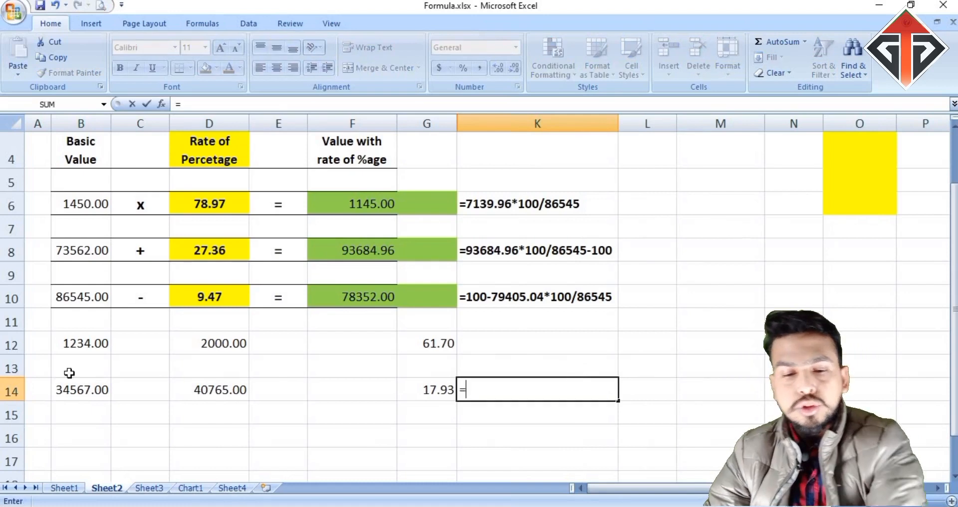
pyautogui.click(55, 394)
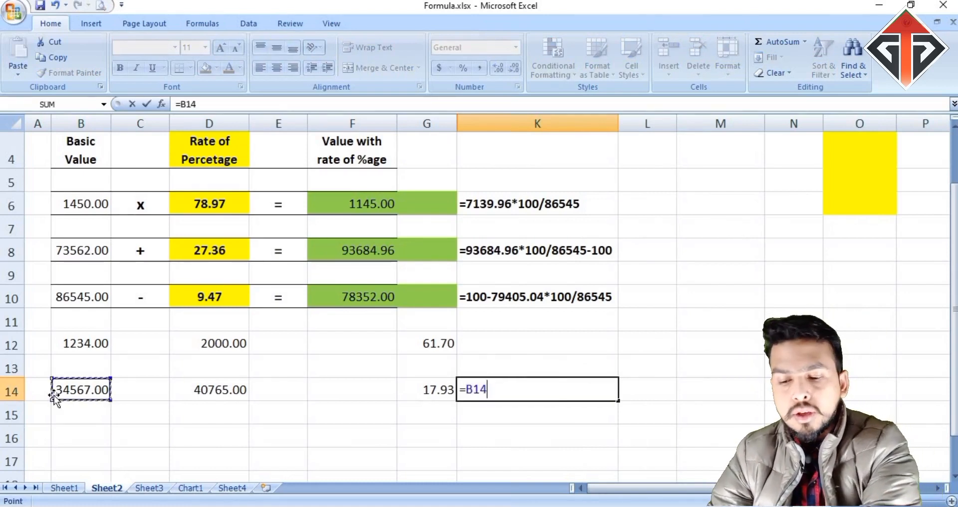
pyautogui.write('+')
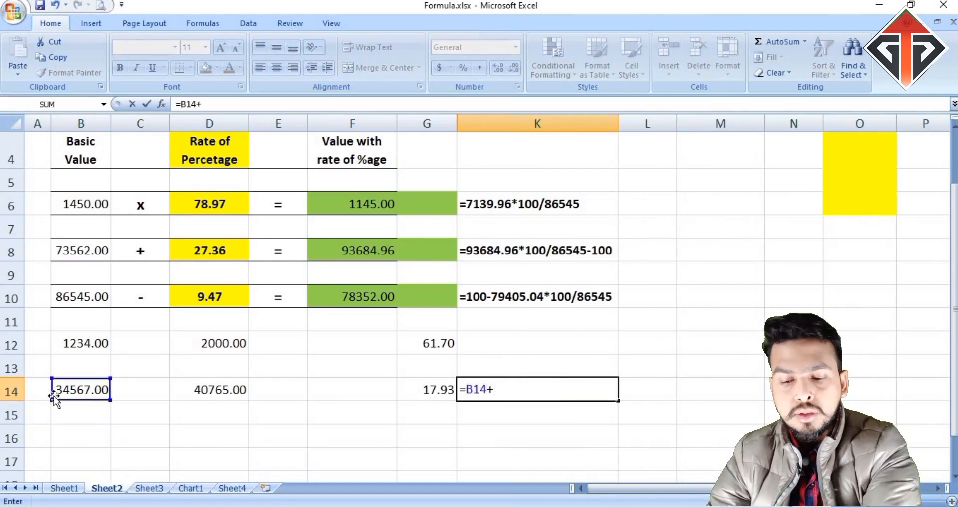
pyautogui.write('(')
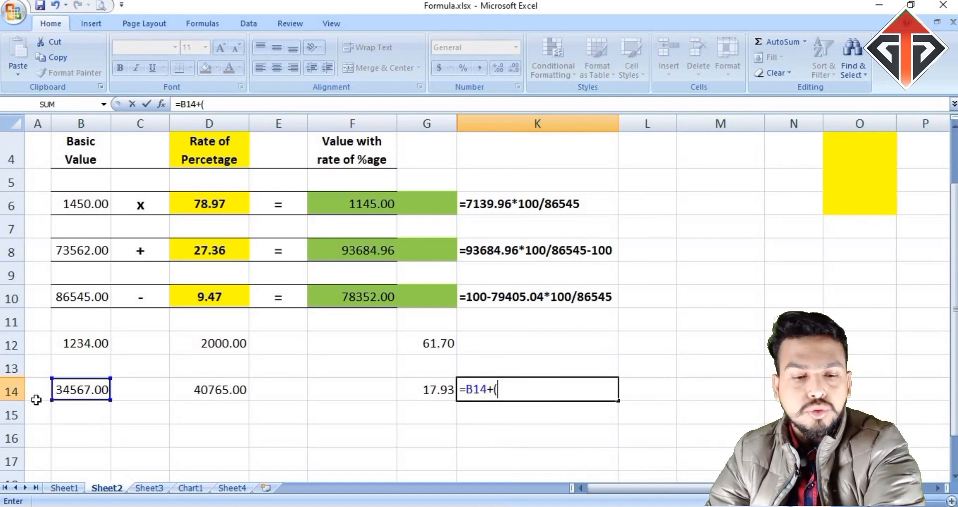
pyautogui.click(75, 389)
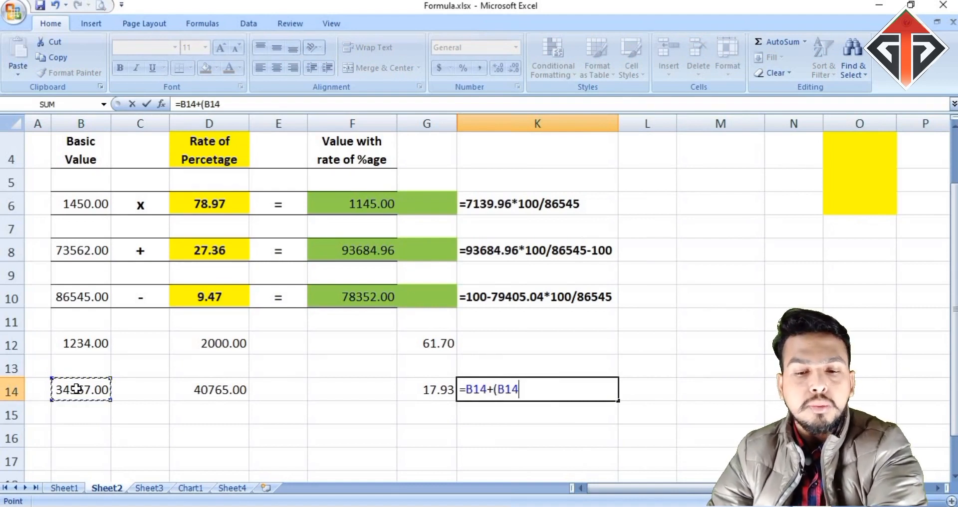
pyautogui.write('*')
pyautogui.click(450, 389)
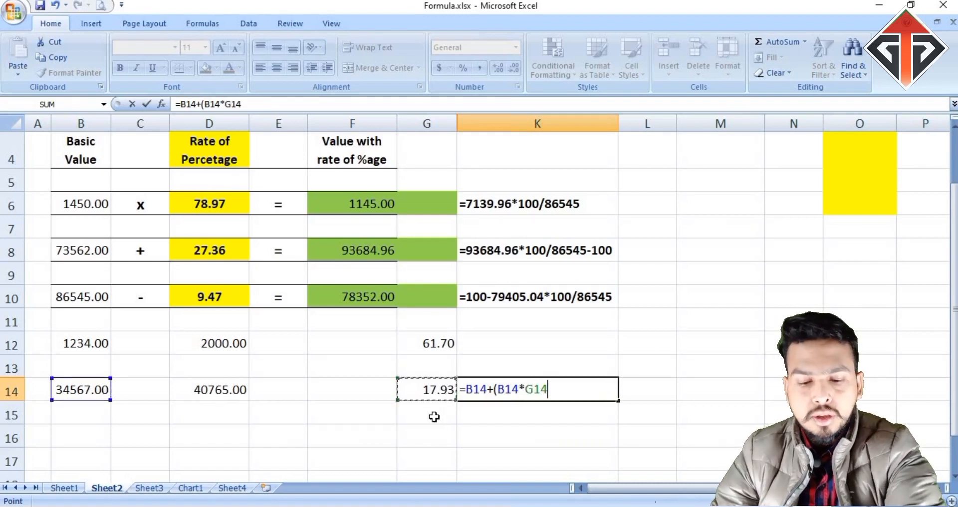
pyautogui.write('%)')
pyautogui.press('Return')
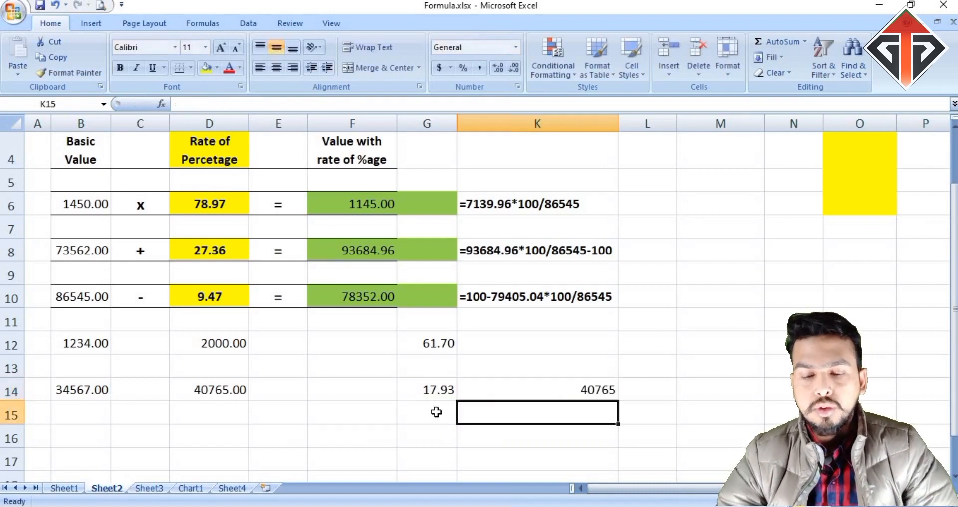
# Compare the check formula's result in cell K14 with the increased value in cell D14
pyautogui.click(228, 388)
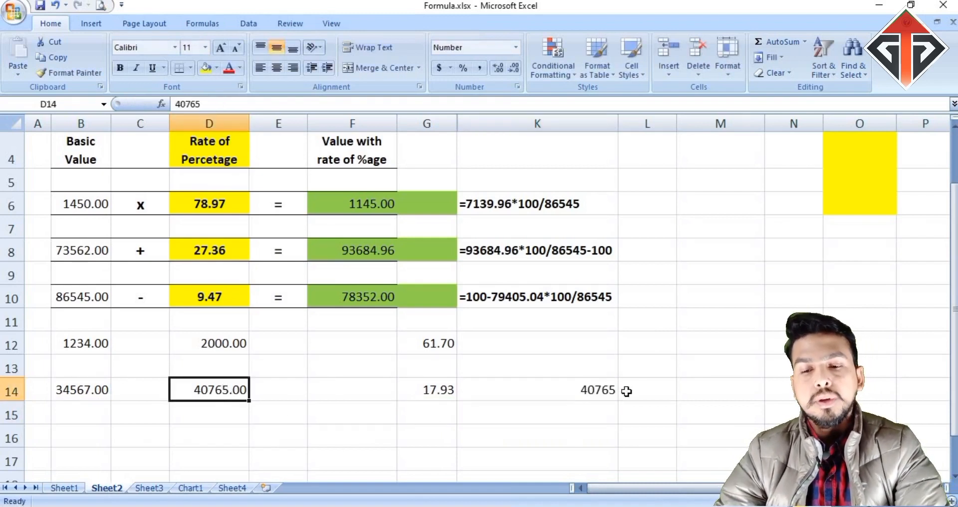
pyautogui.click(606, 386)
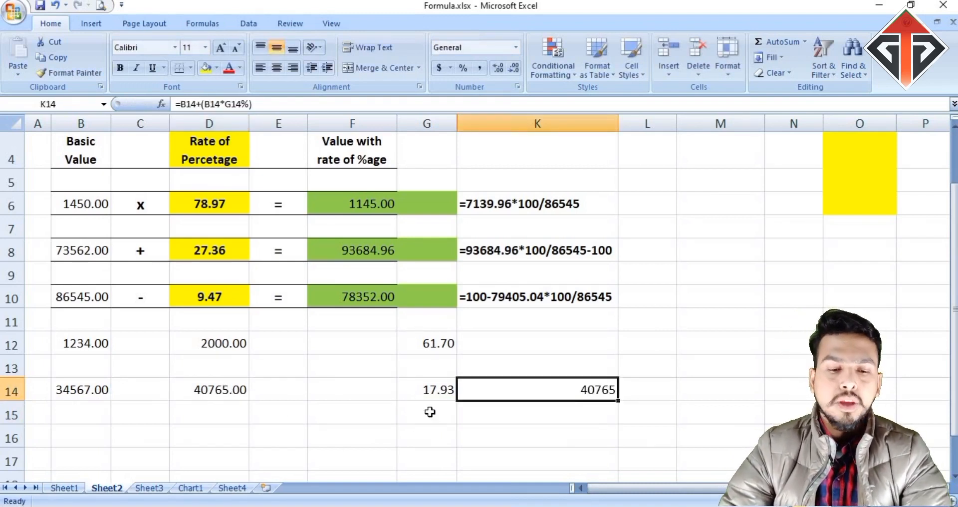
pyautogui.click(344, 413)
pyautogui.click(254, 444)
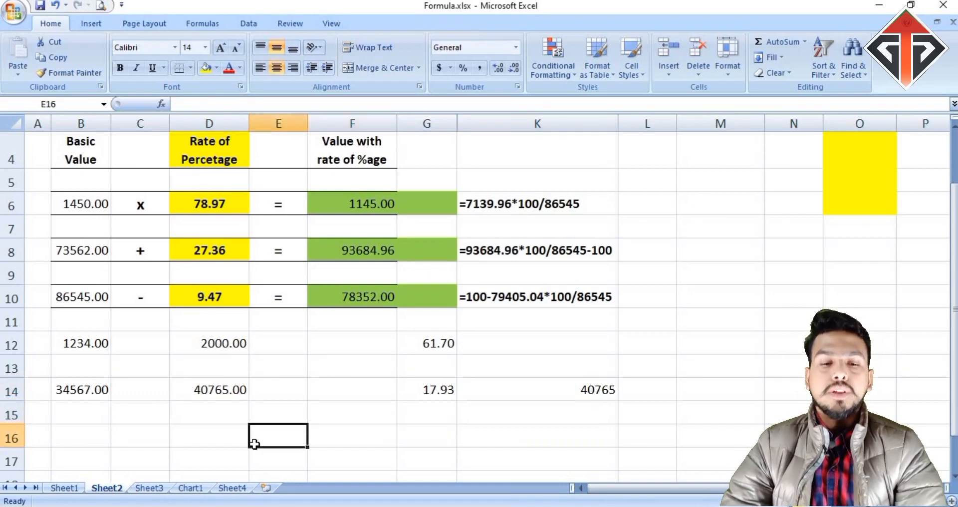
# Set up a rate of decrease example in row 16 with 23467 in cell B16 and 20164 in cell D16
pyautogui.click(6, 298)
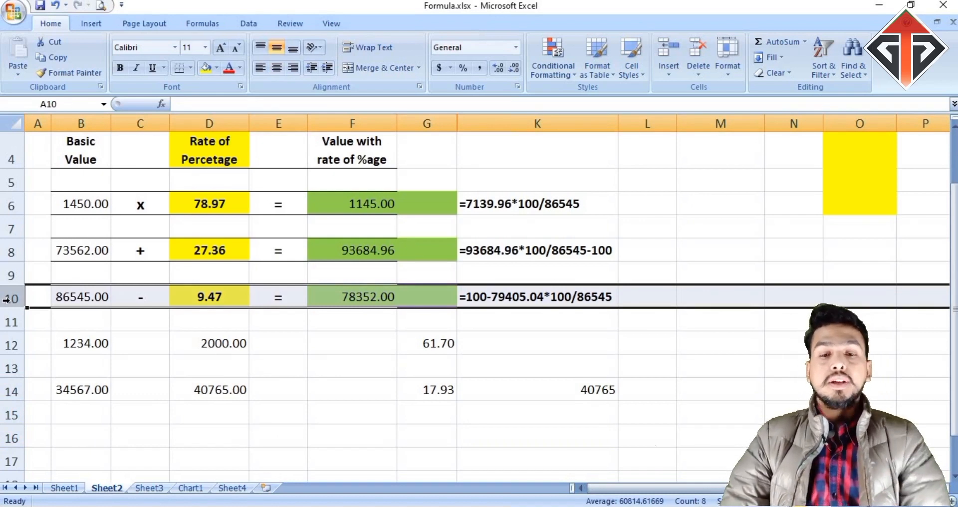
pyautogui.click(53, 441)
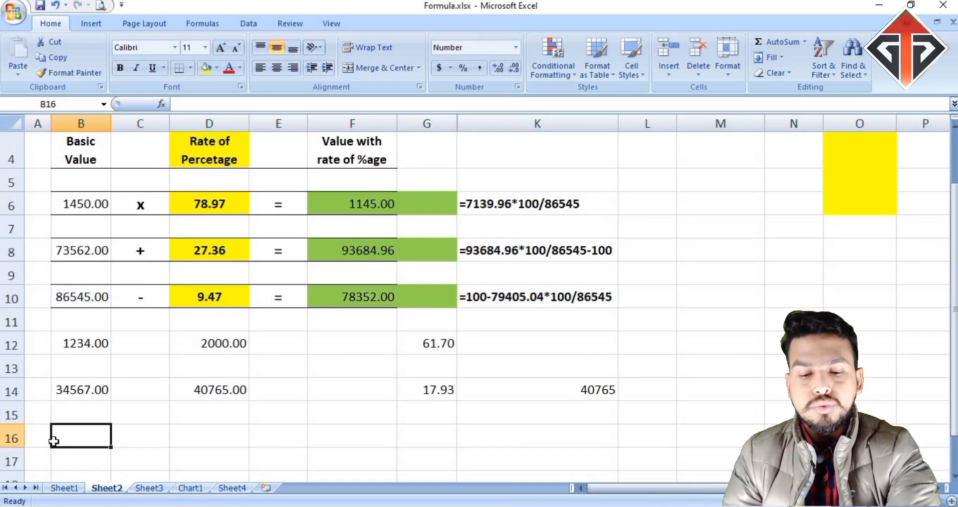
pyautogui.write('23467')
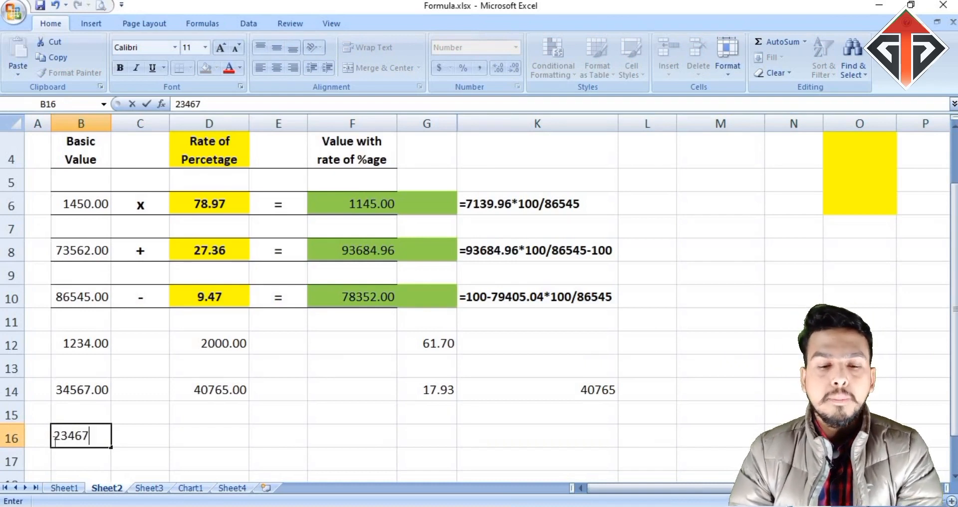
pyautogui.click(204, 444)
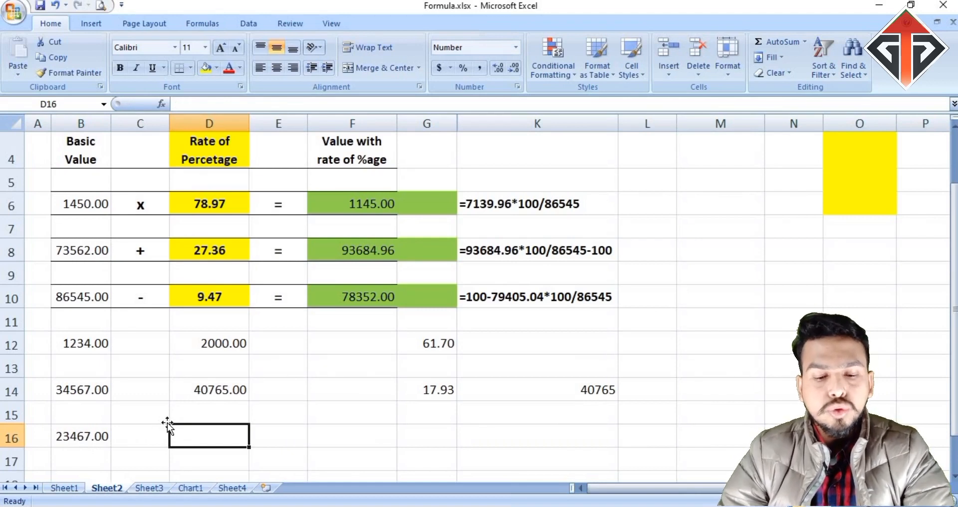
pyautogui.write('201')
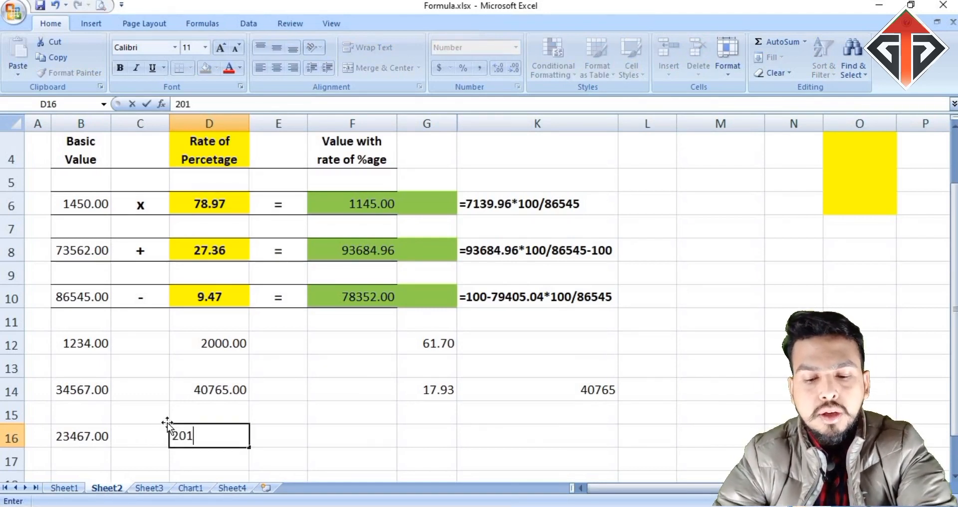
pyautogui.write('64')
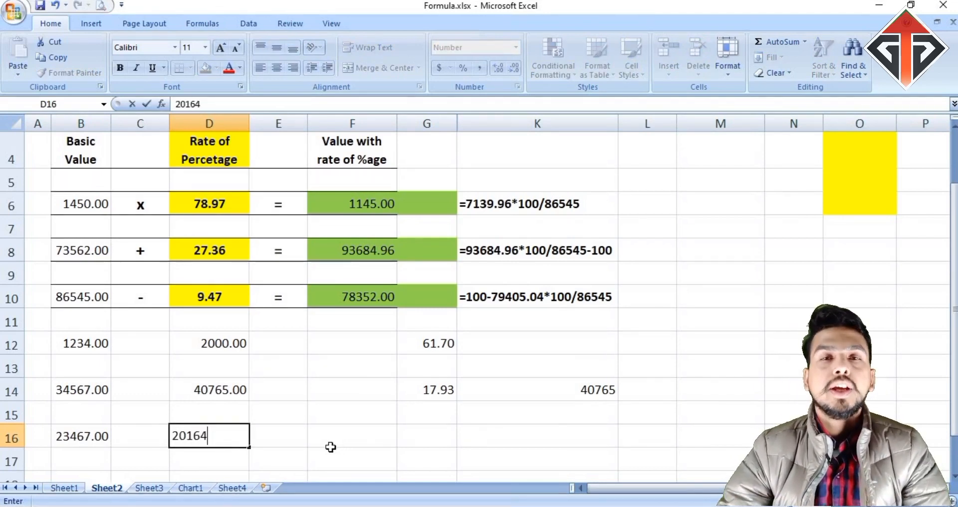
pyautogui.click(343, 439)
pyautogui.click(267, 437)
pyautogui.click(222, 436)
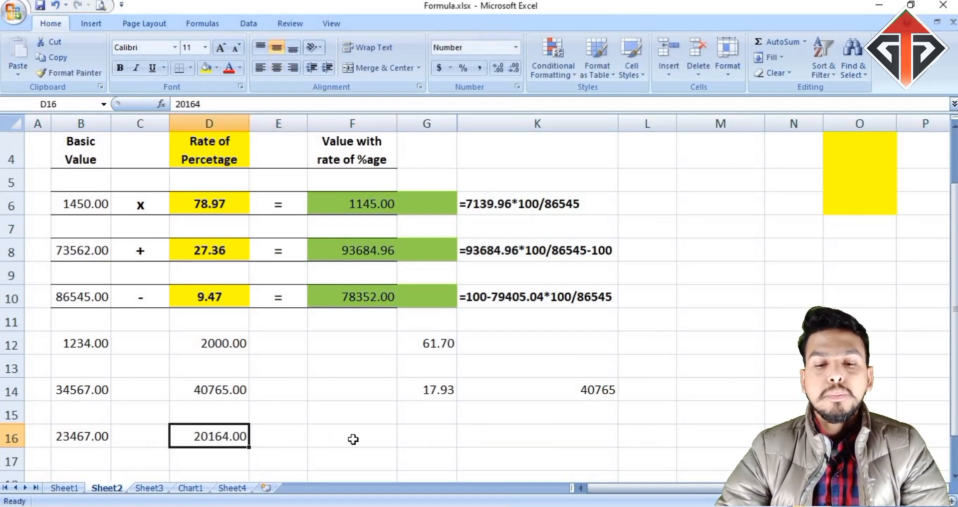
# Calculate the rate of decrease in cell G16 with the formula =100-D16*100/B16
pyautogui.click(433, 432)
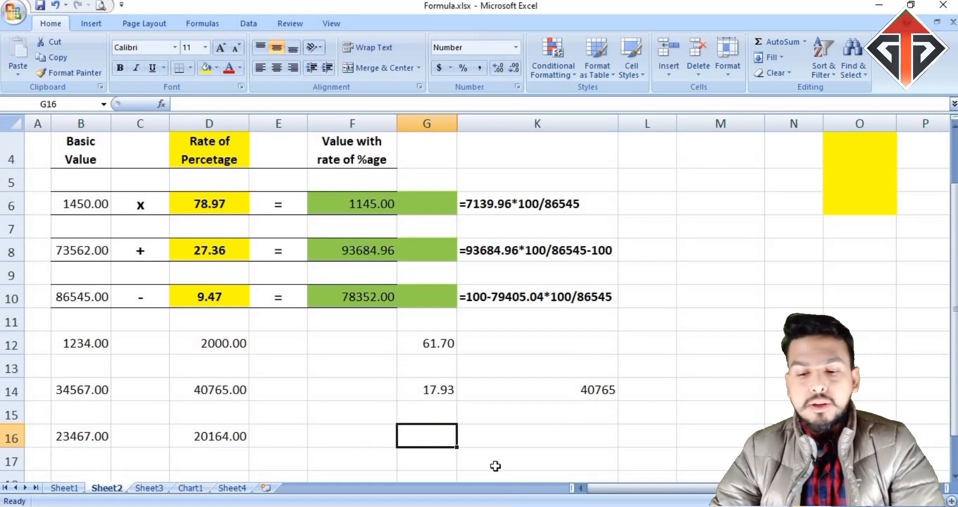
pyautogui.write('=')
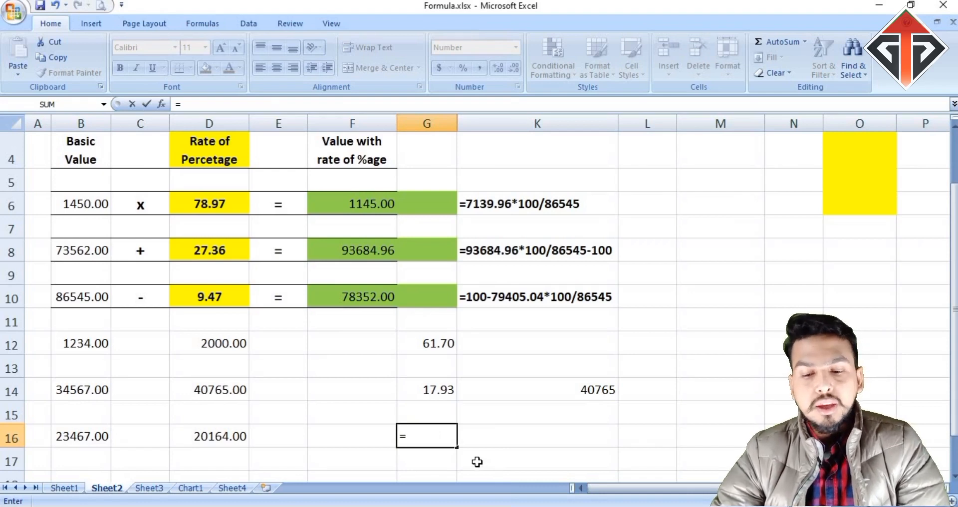
pyautogui.write('100-')
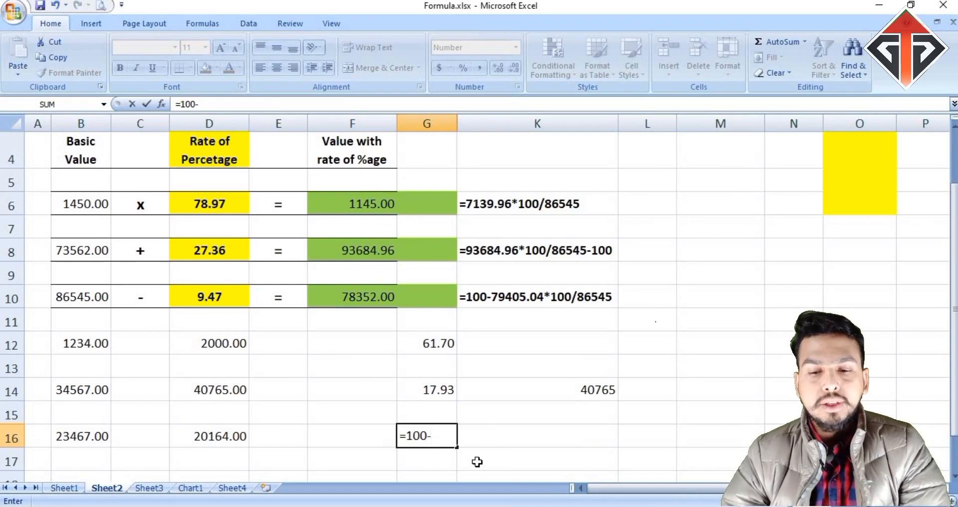
pyautogui.click(229, 437)
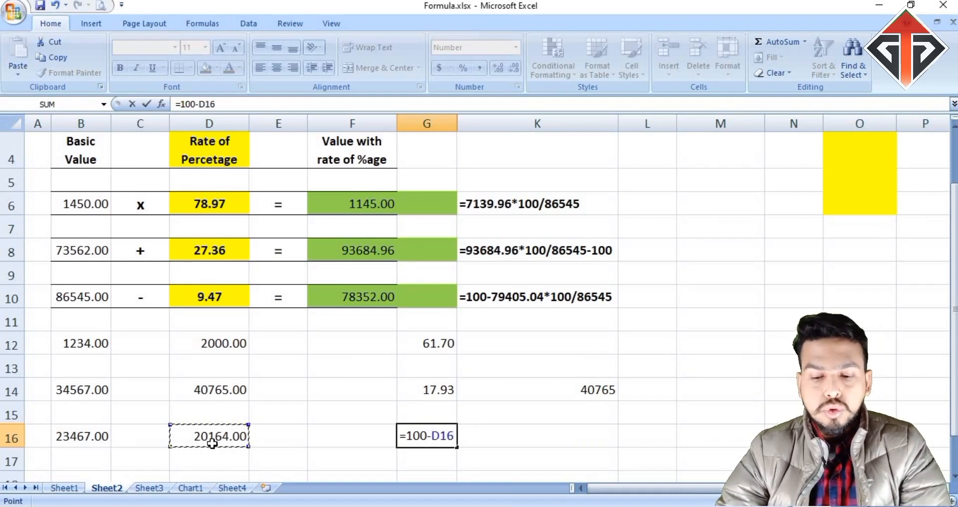
pyautogui.write('*100')
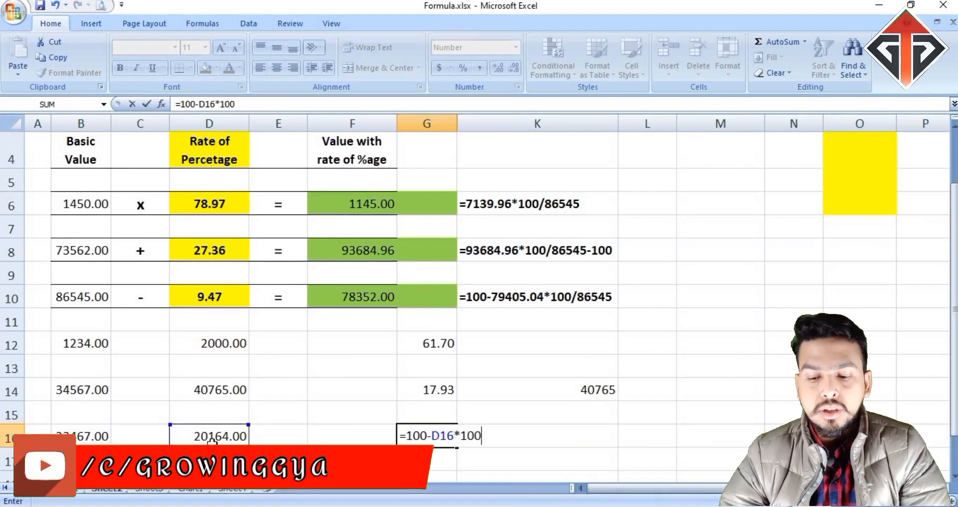
pyautogui.write('/')
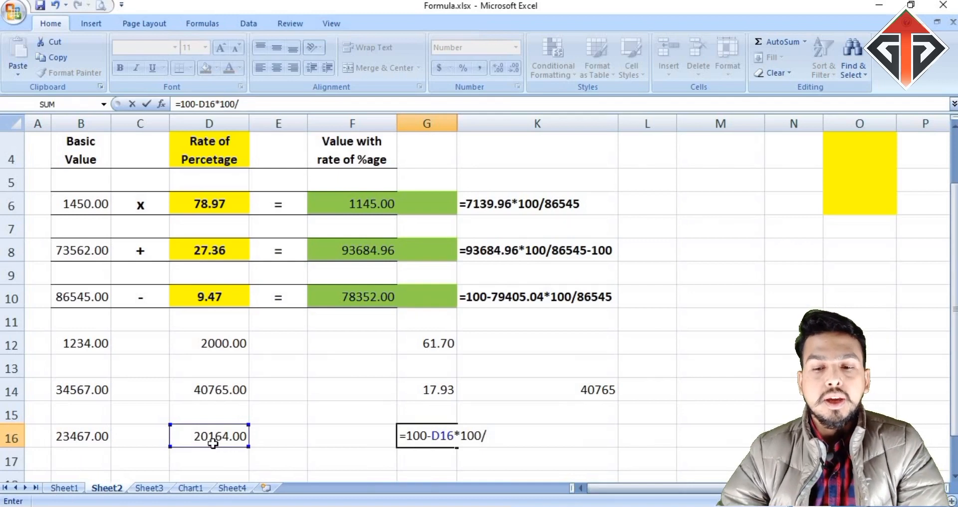
pyautogui.click(93, 436)
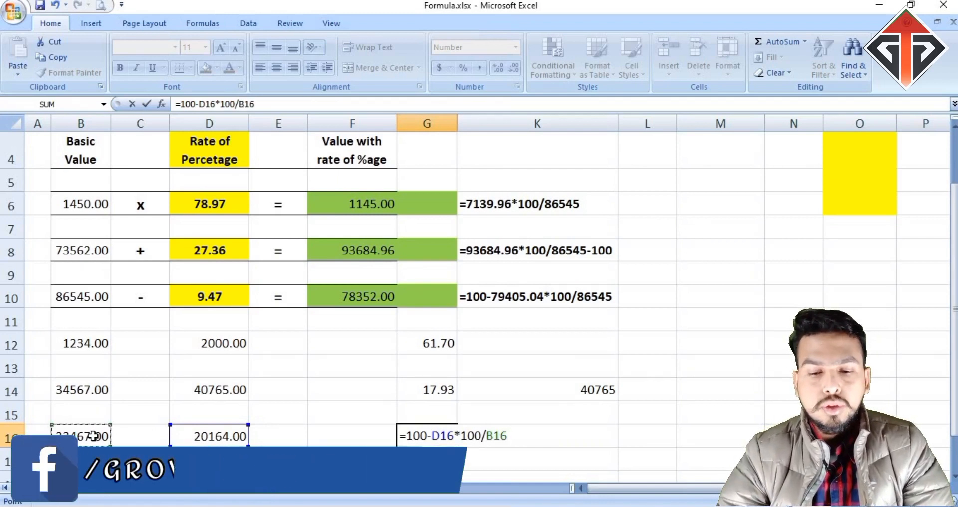
pyautogui.press('Return')
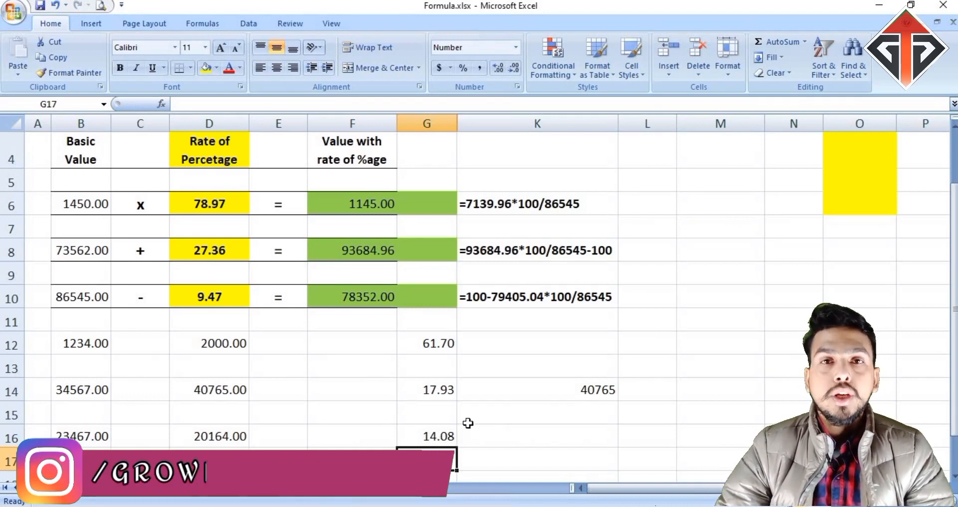
pyautogui.click(579, 443)
pyautogui.write('=')
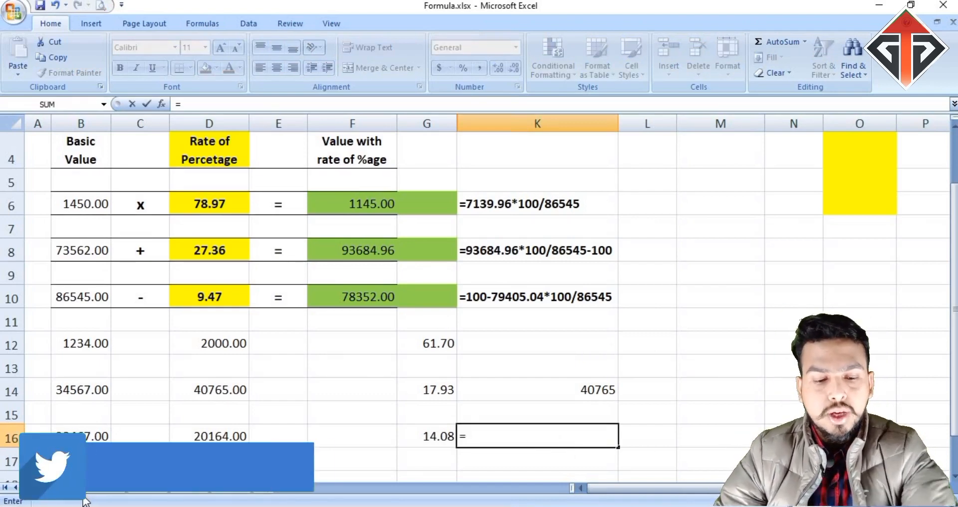
pyautogui.press('Escape')
# Review the percentage decrease example in row 10 of Sheet1 and return to Sheet2
pyautogui.click(89, 477)
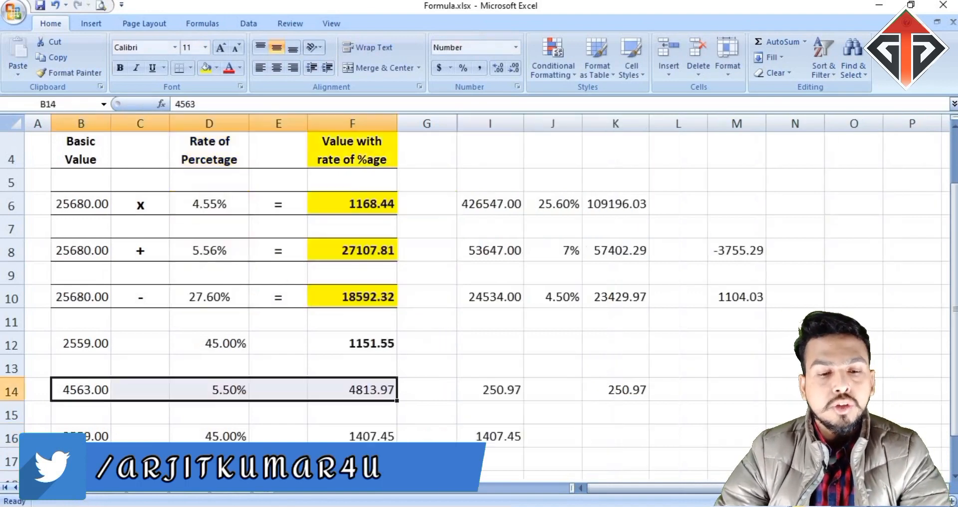
pyautogui.moveTo(80, 322); pyautogui.dragTo(309, 282)
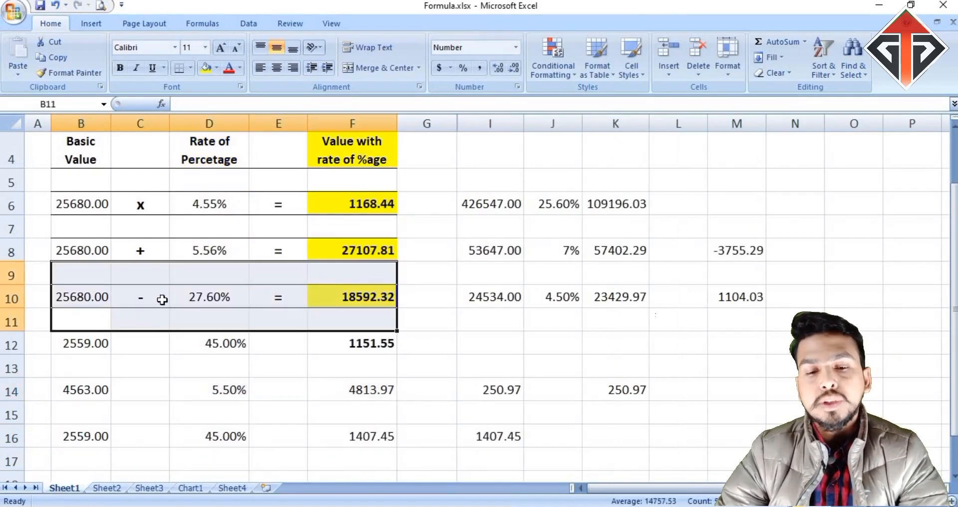
pyautogui.moveTo(100, 299); pyautogui.dragTo(150, 301)
pyautogui.click(107, 488)
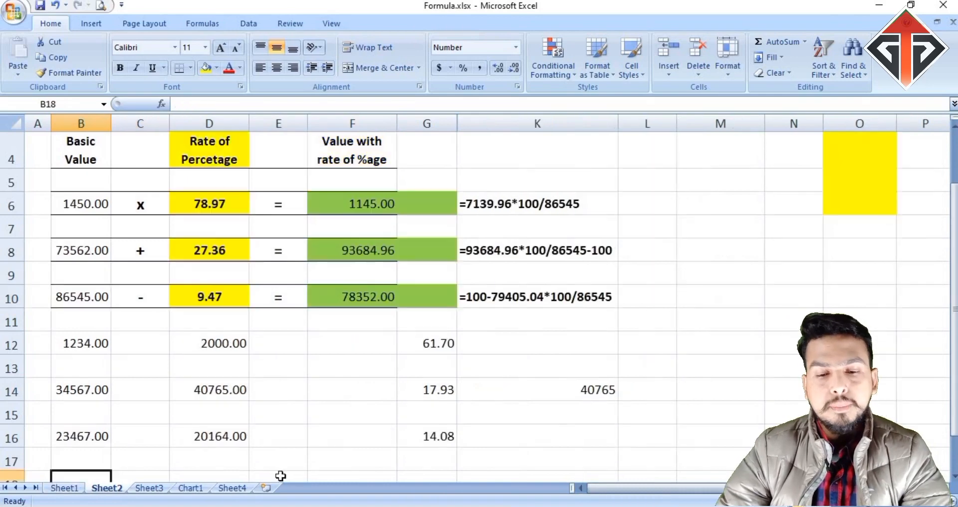
# Verify the rate of decrease by entering the formula =B16-(B16*G16%) in cell K16
pyautogui.click(562, 433)
pyautogui.write('=')
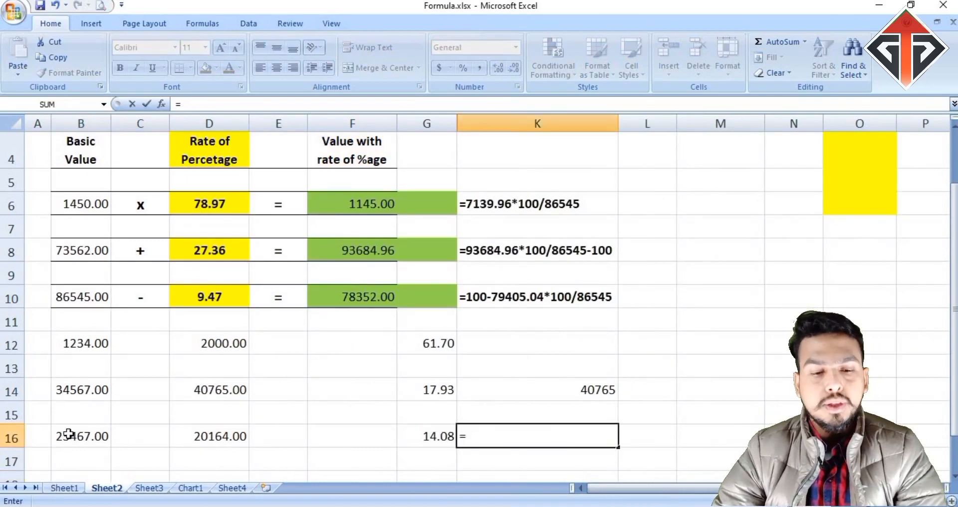
pyautogui.click(70, 433)
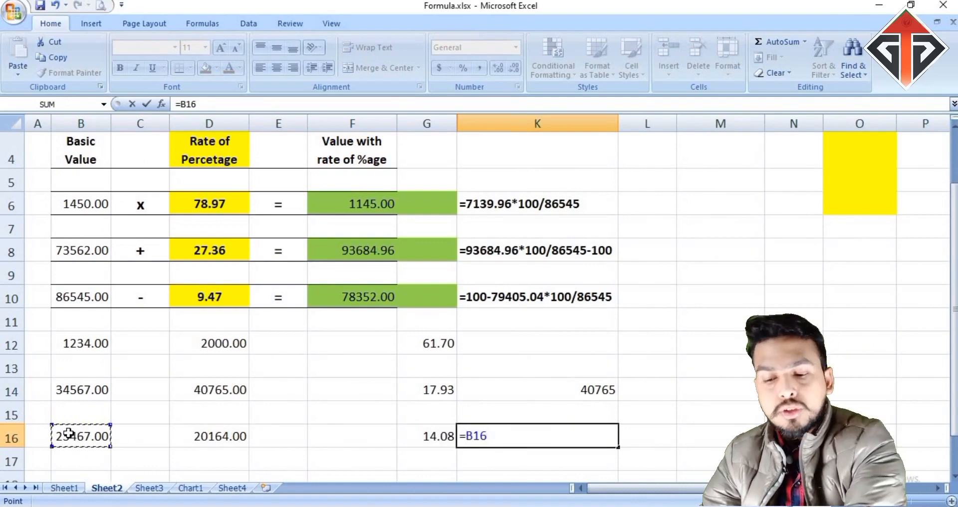
pyautogui.write('-')
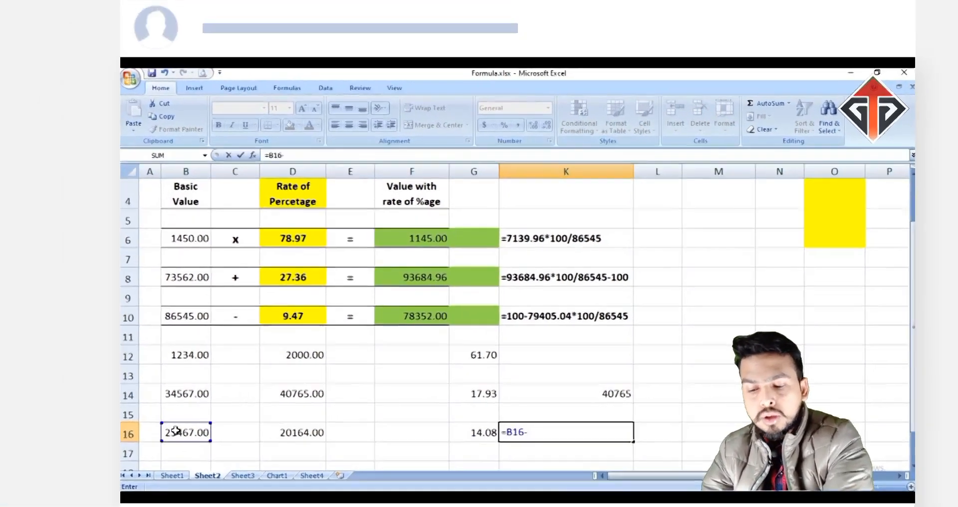
pyautogui.write('(')
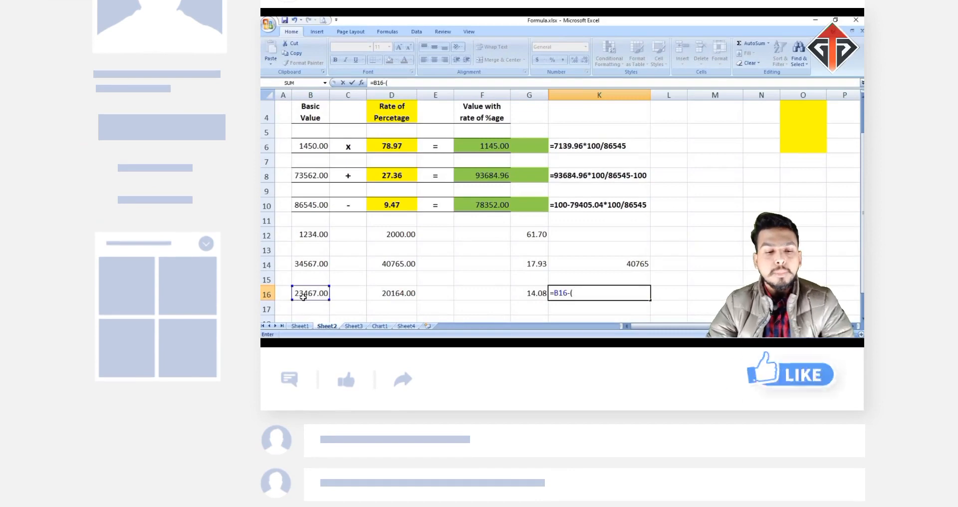
pyautogui.click(301, 305)
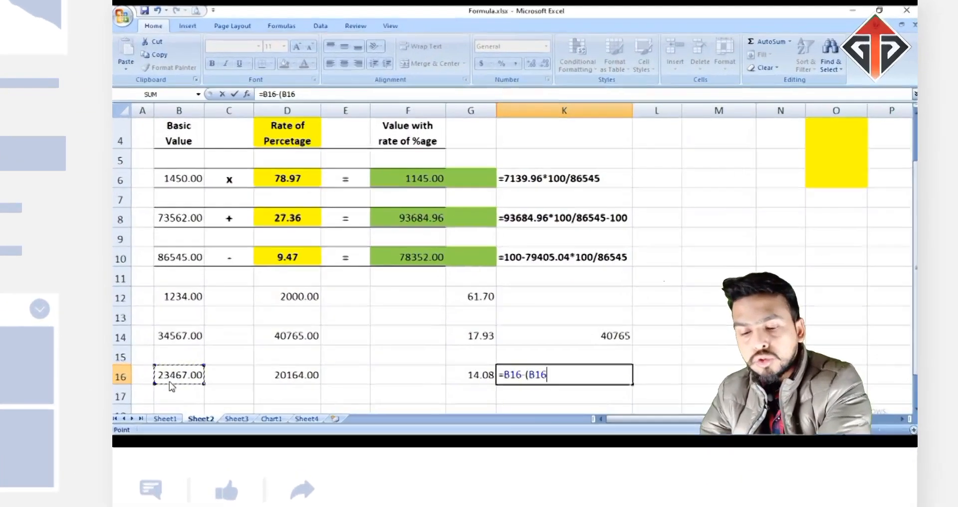
pyautogui.write('*')
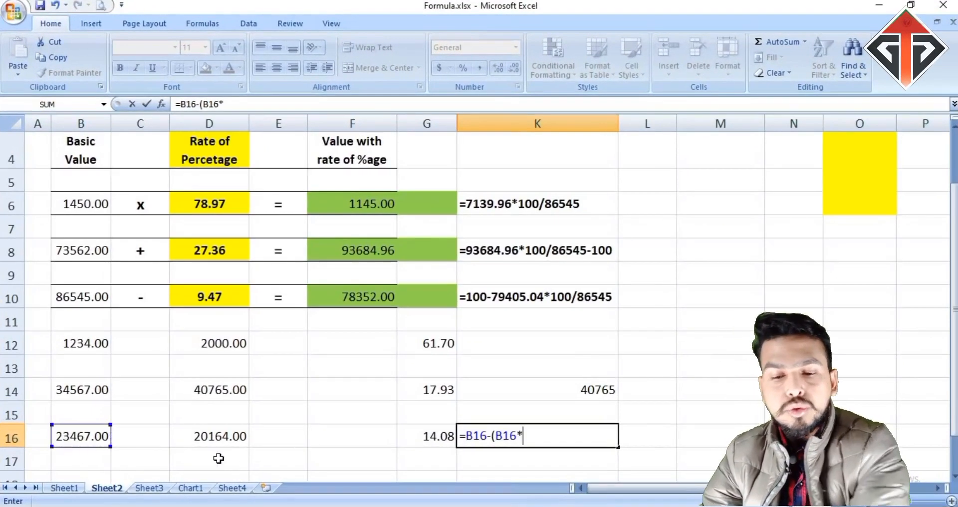
pyautogui.click(422, 434)
pyautogui.write('%')
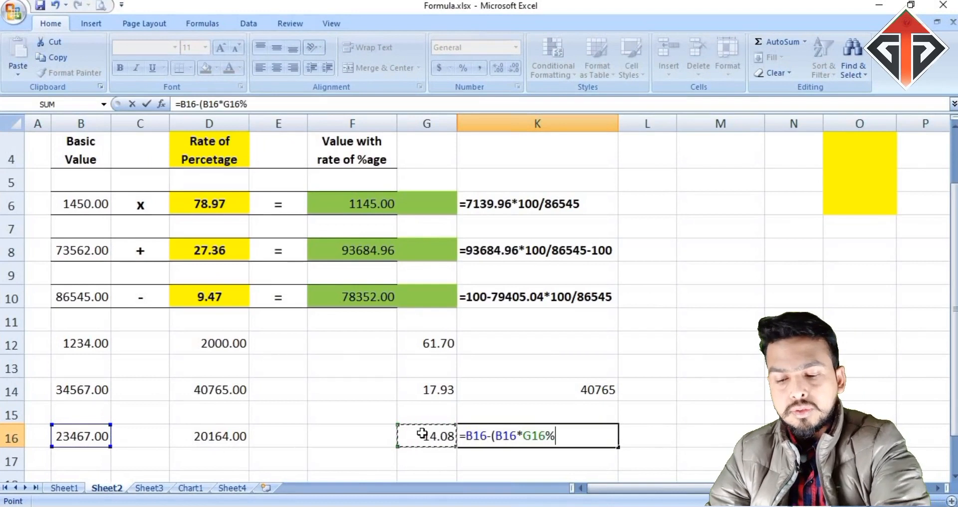
pyautogui.press('Return')
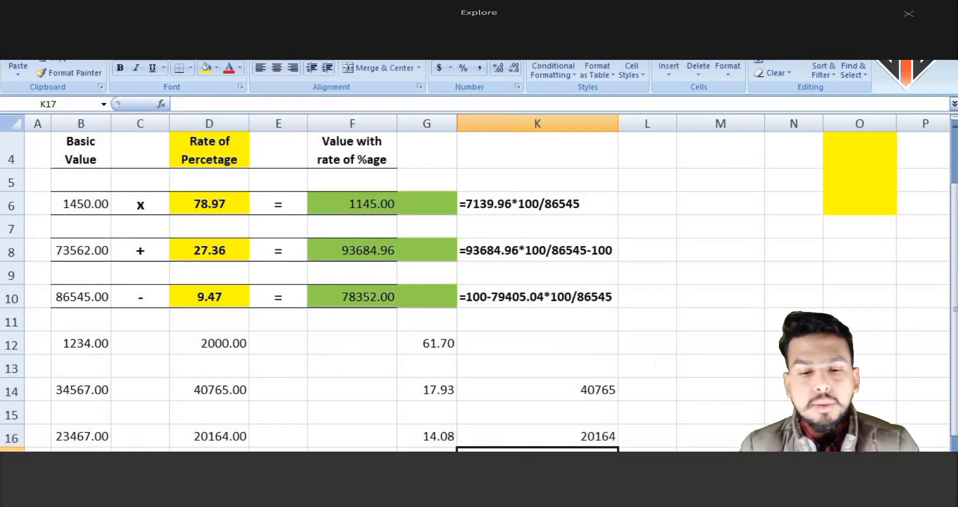
# Compare the check formula's result in cell K16 with the decreased value in cell D16
pyautogui.click(209, 435)
pyautogui.click(538, 435)
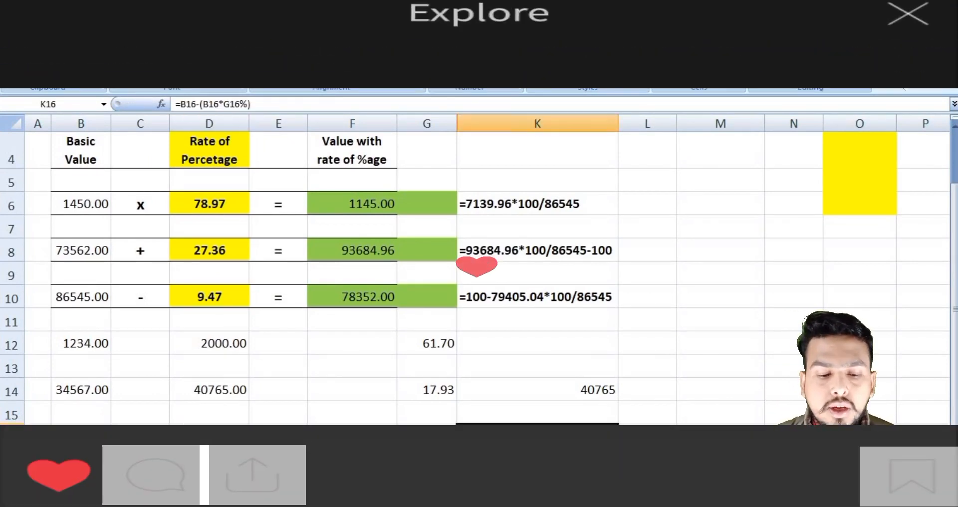
pyautogui.click(720, 390)
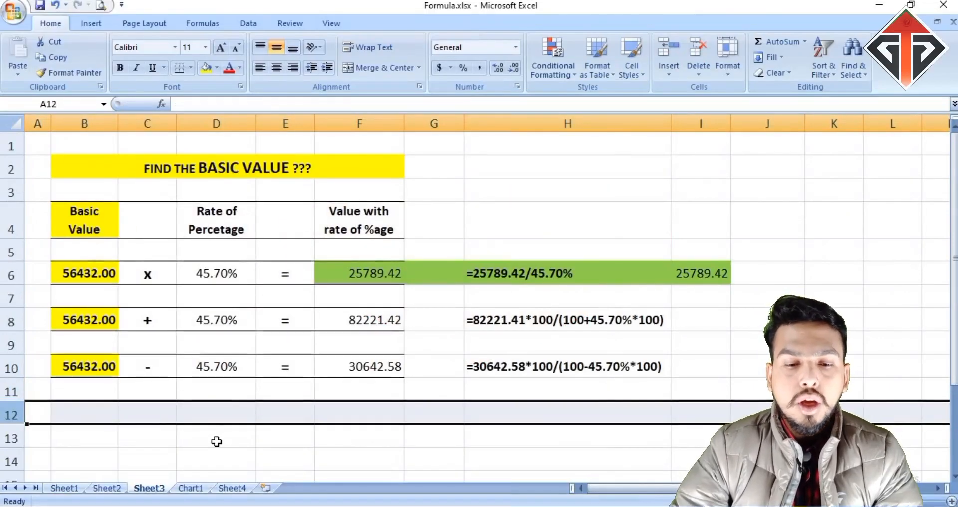
# Set up a basic value example in row 12 of Sheet3 with 12% in cell D12 and 3456 in cell F12
pyautogui.moveTo(89, 273); pyautogui.dragTo(88, 376)
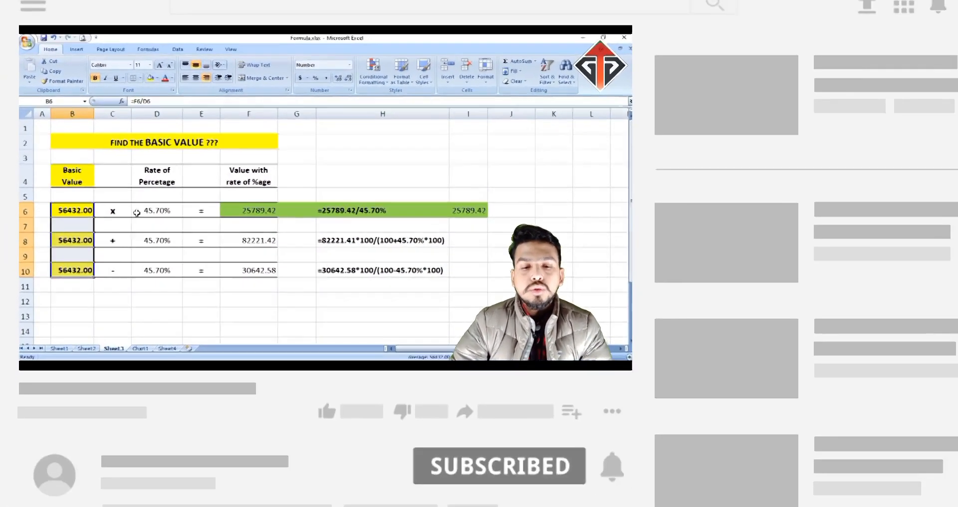
pyautogui.click(203, 275)
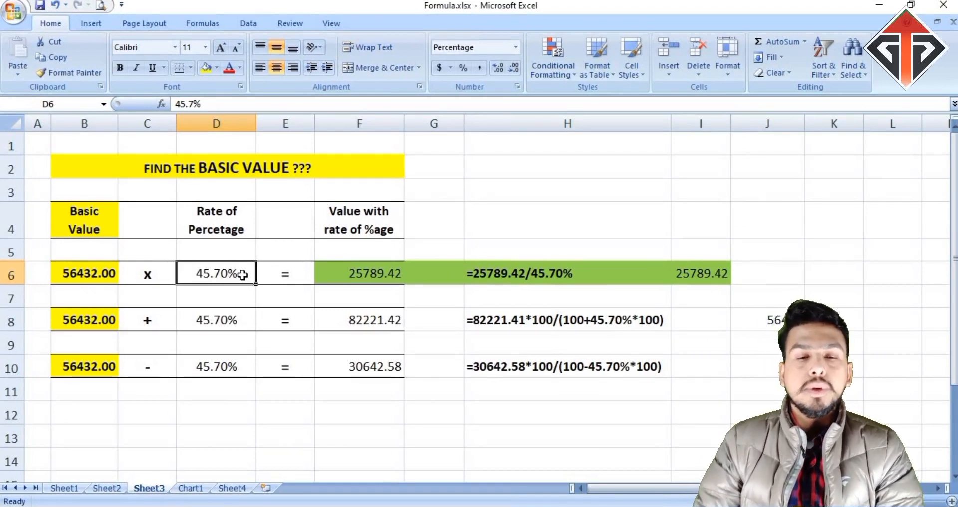
pyautogui.click(221, 410)
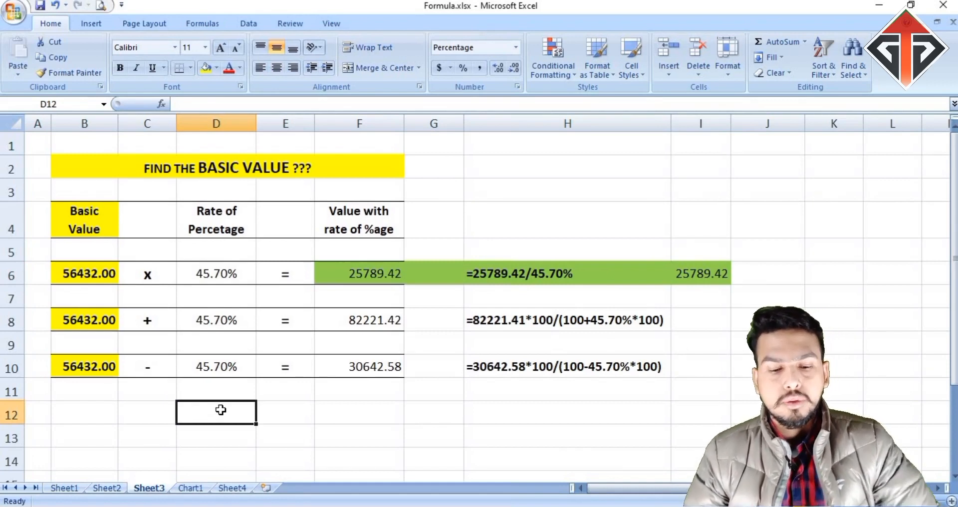
pyautogui.write('12')
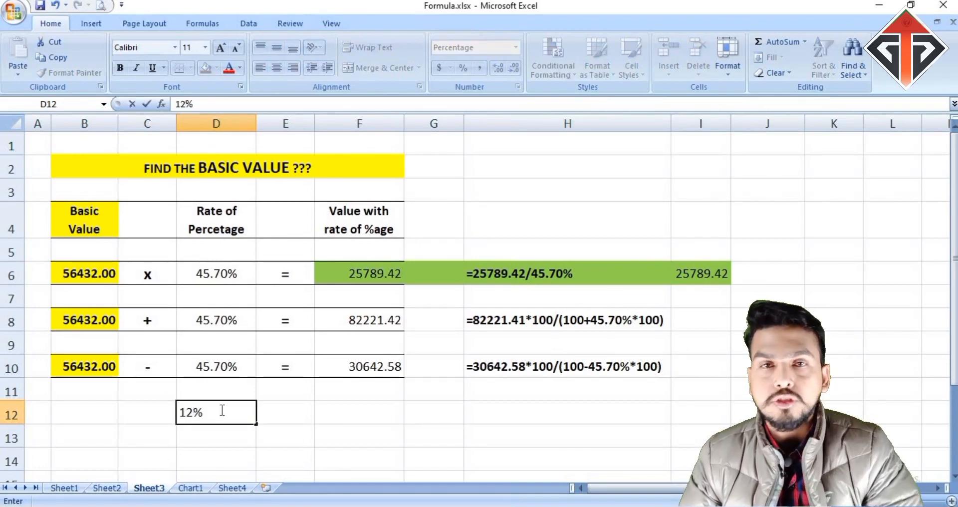
pyautogui.click(339, 410)
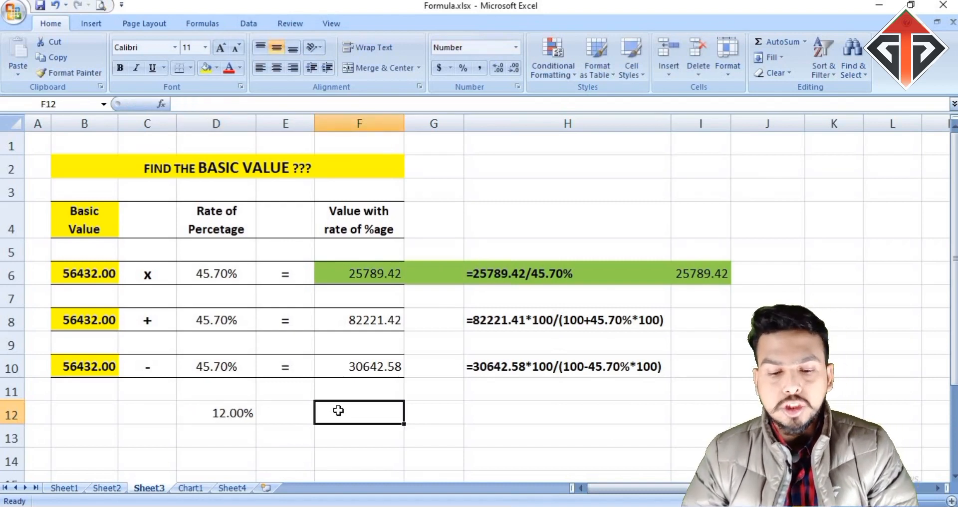
pyautogui.write('3456')
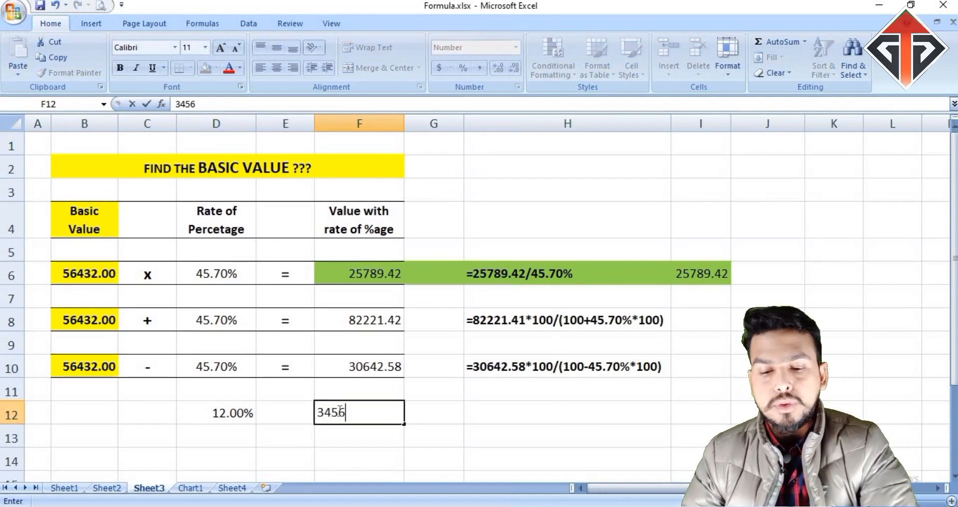
pyautogui.write('6')
pyautogui.press('BackSpace')
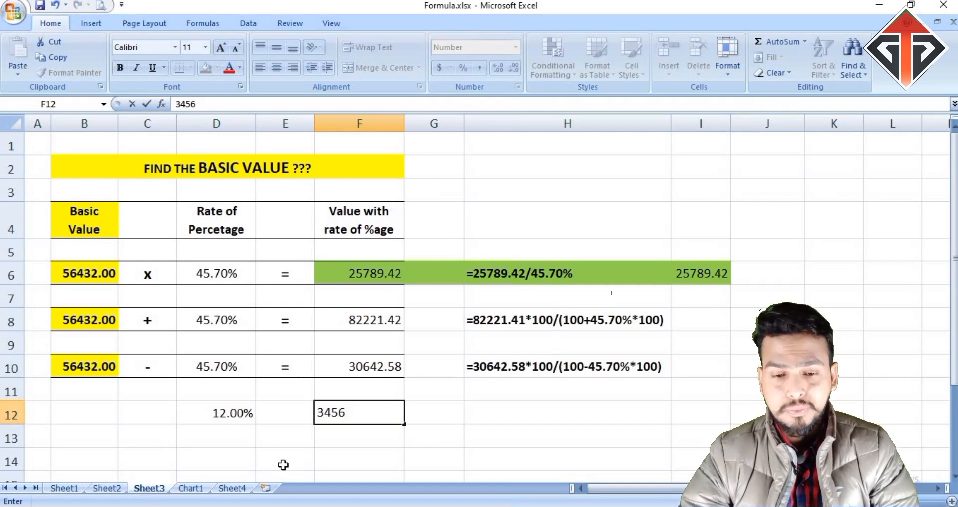
pyautogui.click(230, 443)
# Calculate the basic value in cell B12 with the formula =F12/D12
pyautogui.click(194, 423)
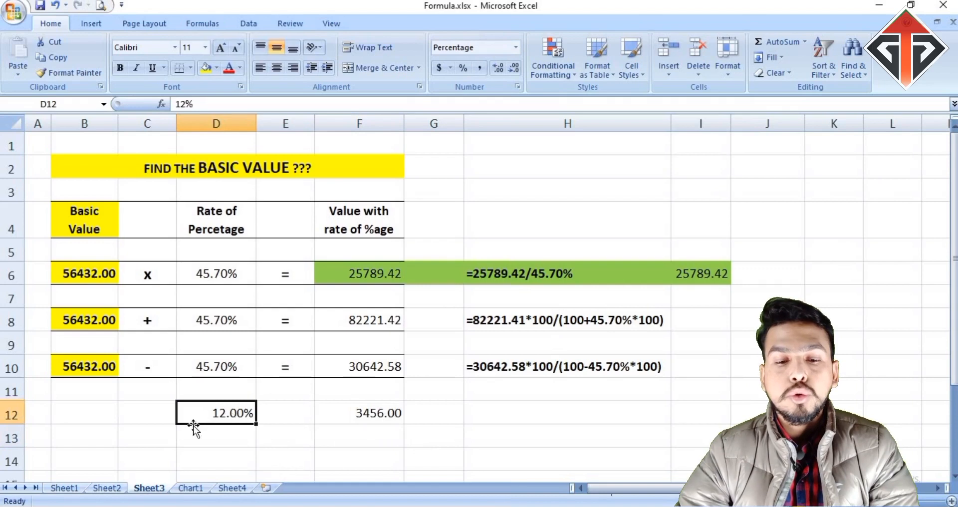
pyautogui.click(89, 407)
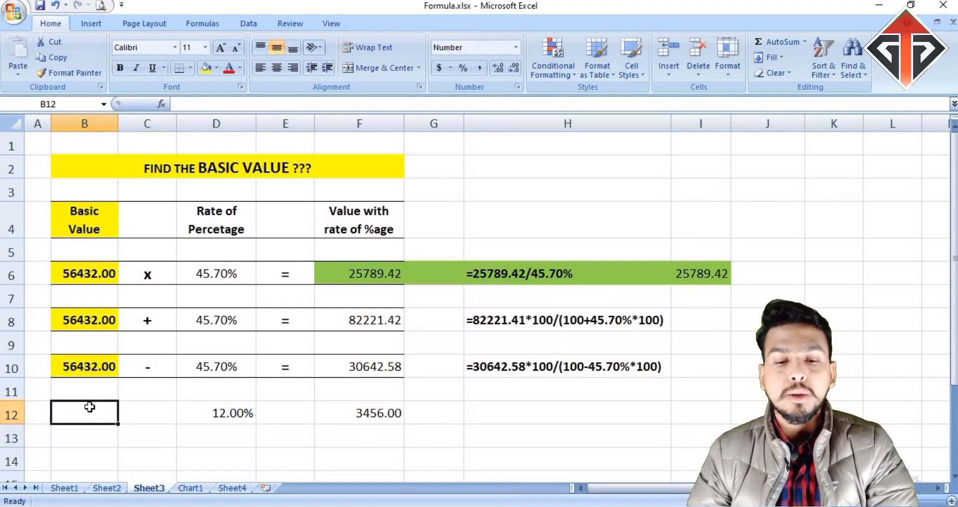
pyautogui.click(367, 413)
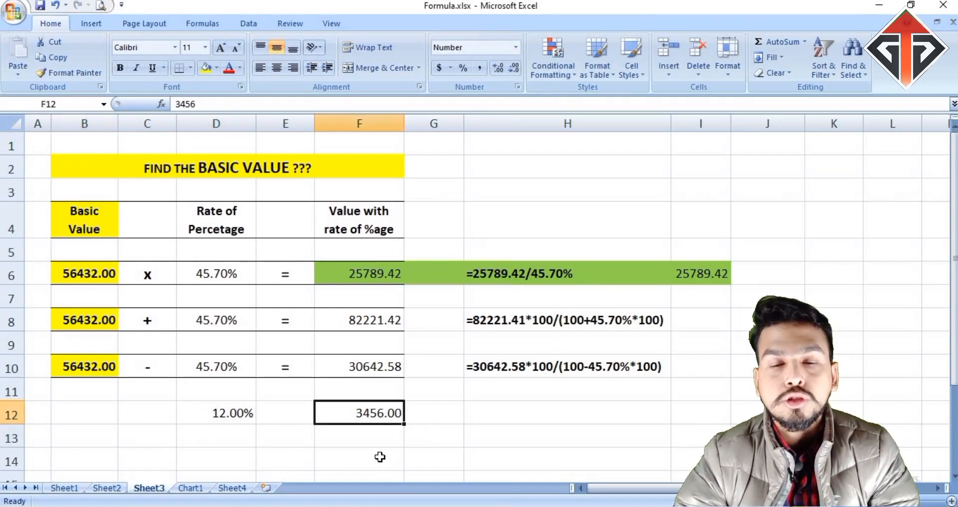
pyautogui.click(94, 418)
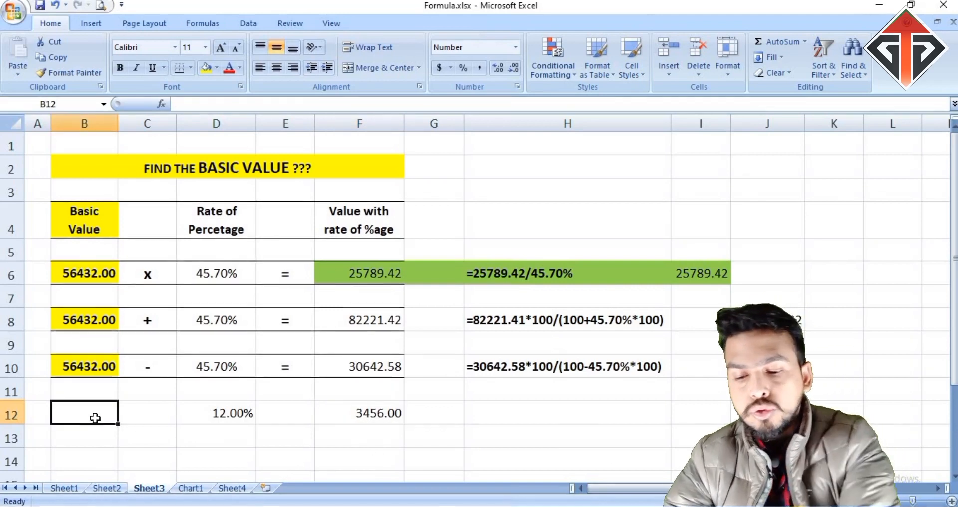
pyautogui.write('=')
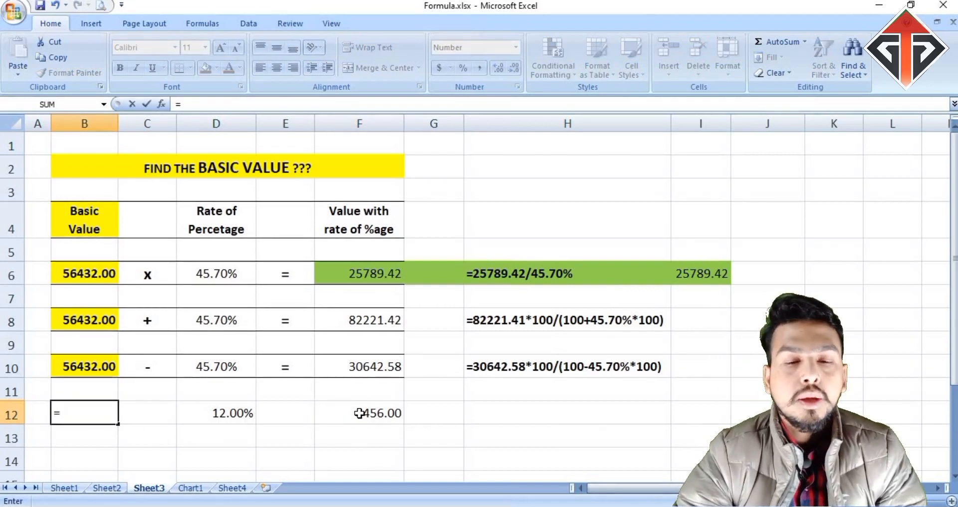
pyautogui.click(359, 413)
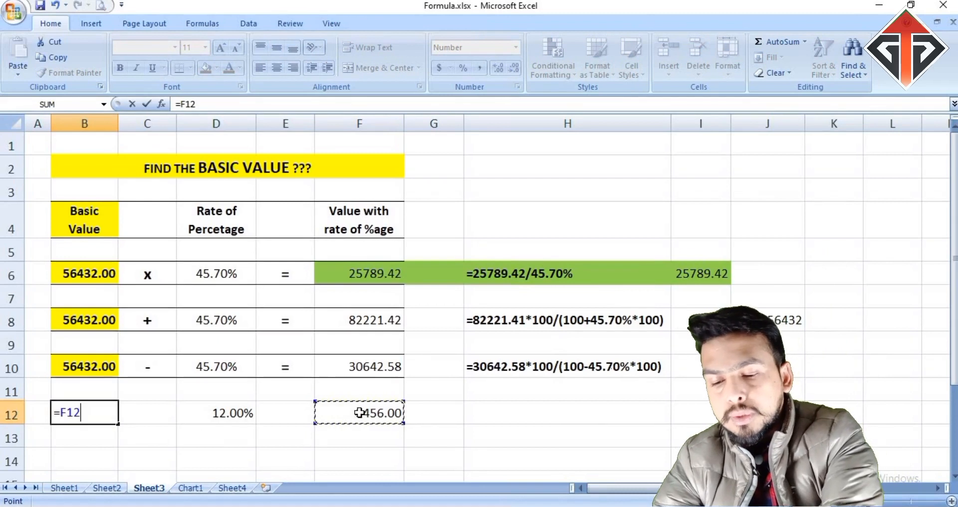
pyautogui.write('/.')
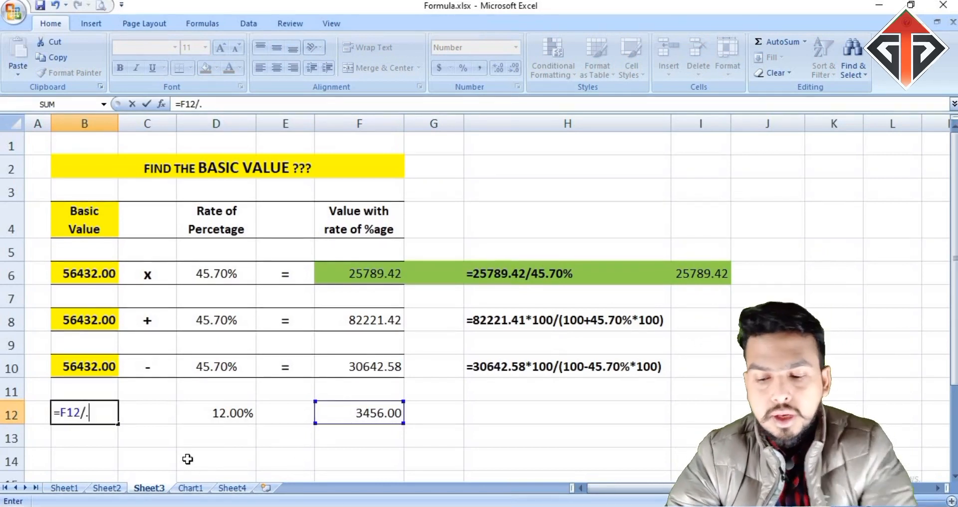
pyautogui.press('BackSpace')
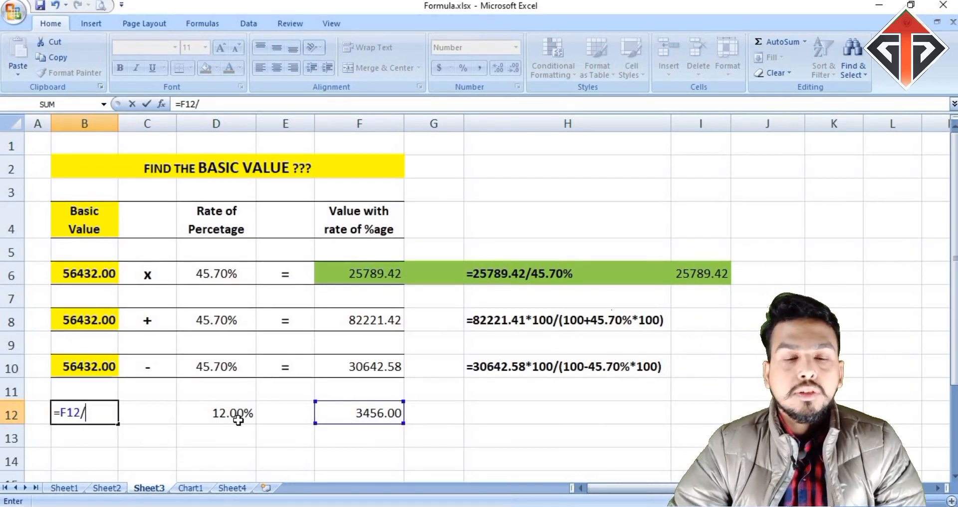
pyautogui.click(238, 421)
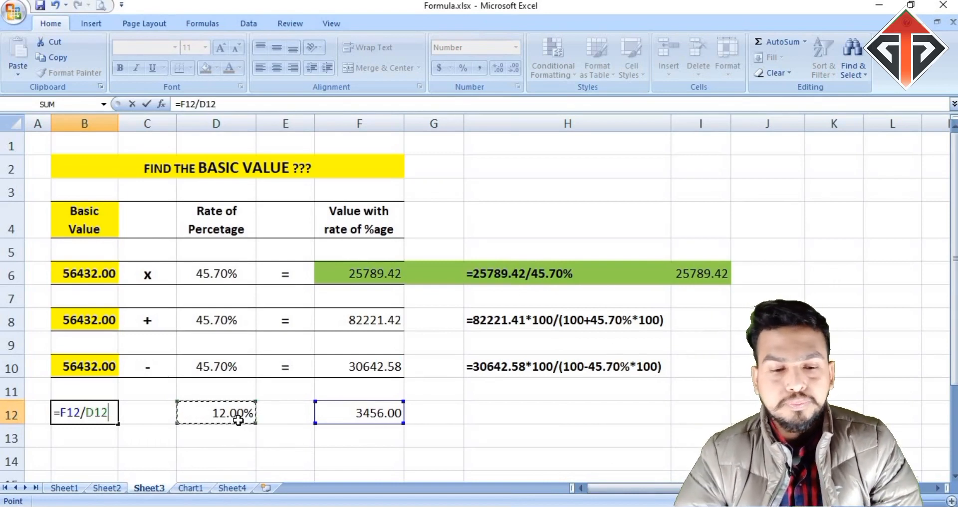
pyautogui.press('Return')
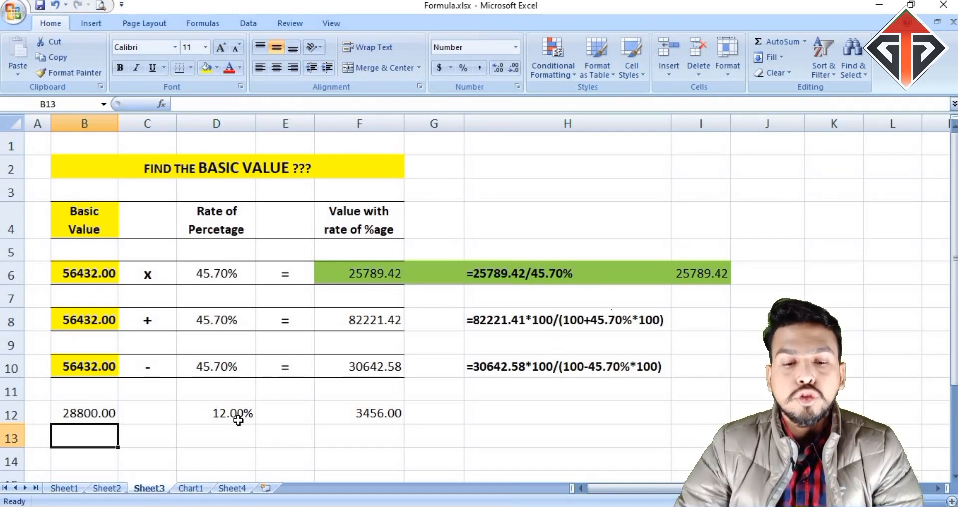
# Verify the basic value by entering the formula =B12*D12 in cell H12
pyautogui.click(369, 412)
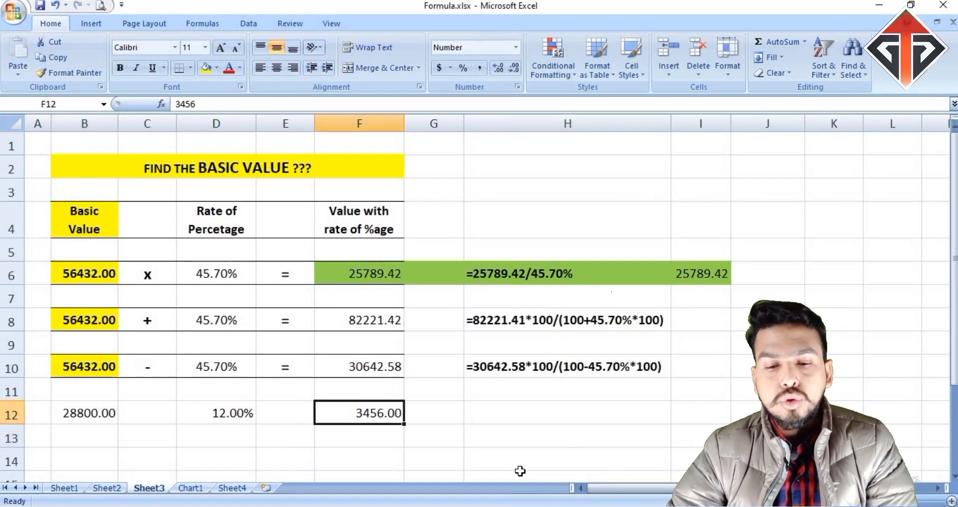
pyautogui.click(517, 416)
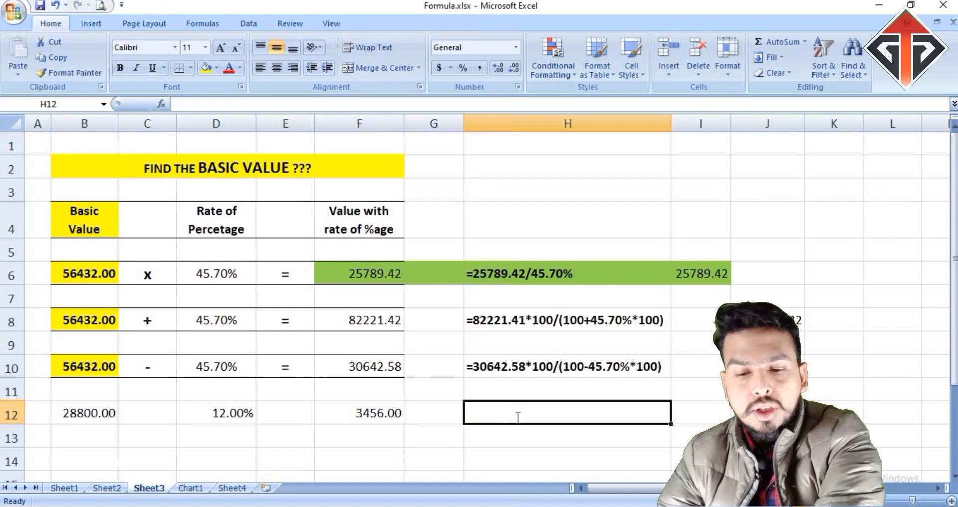
pyautogui.write('=')
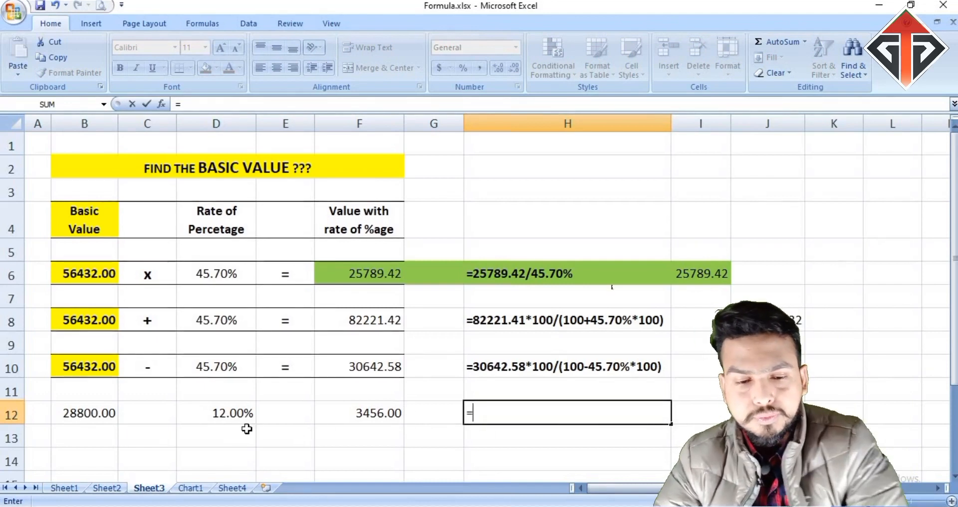
pyautogui.click(107, 413)
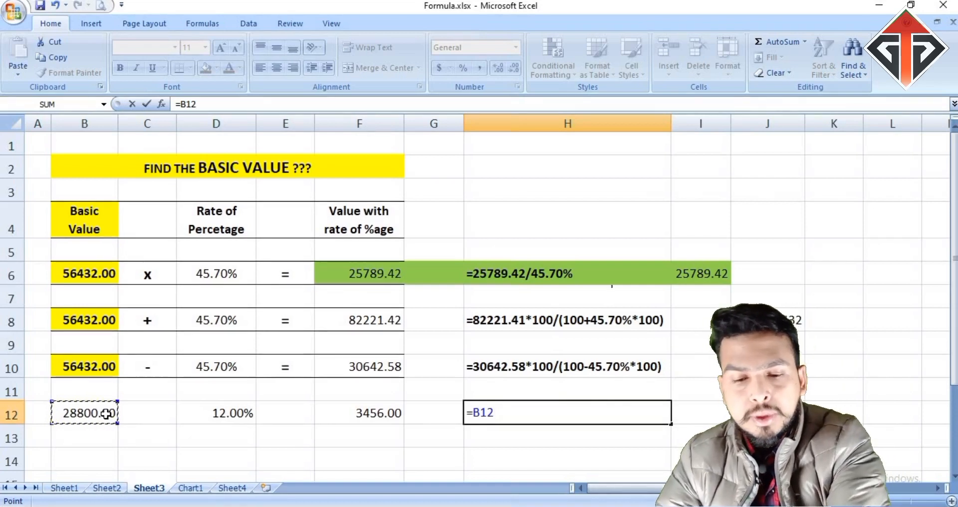
pyautogui.write('*')
pyautogui.click(227, 414)
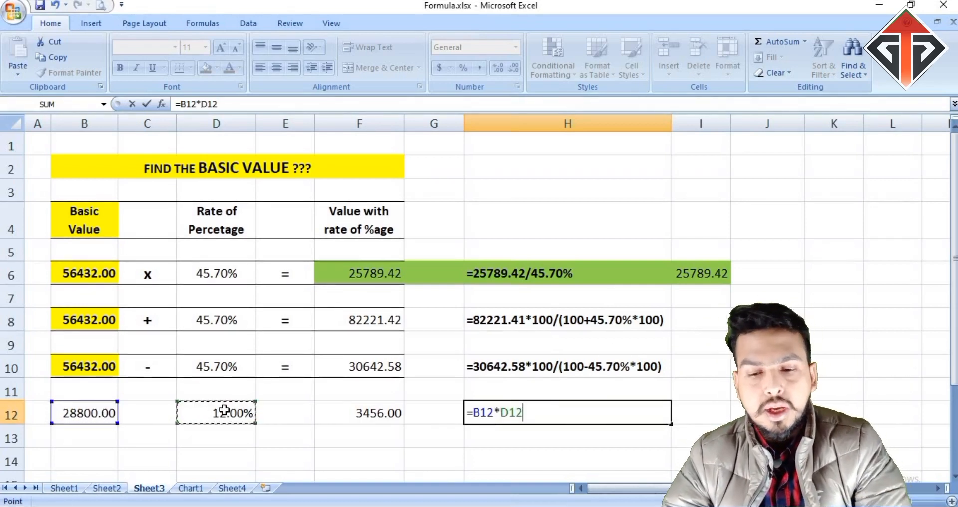
pyautogui.press('Return')
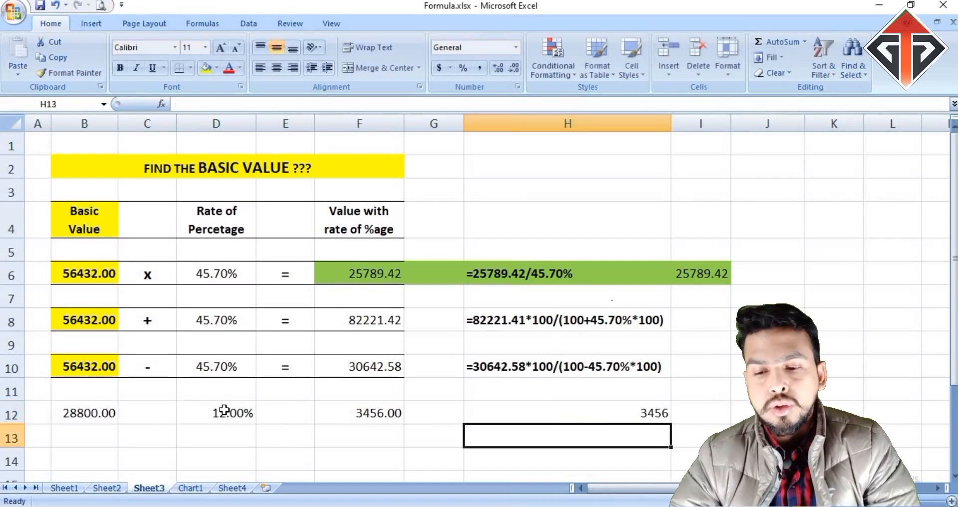
# Compare the check result in cell H12 with the value in F12 and review the rate in D12
pyautogui.click(367, 413)
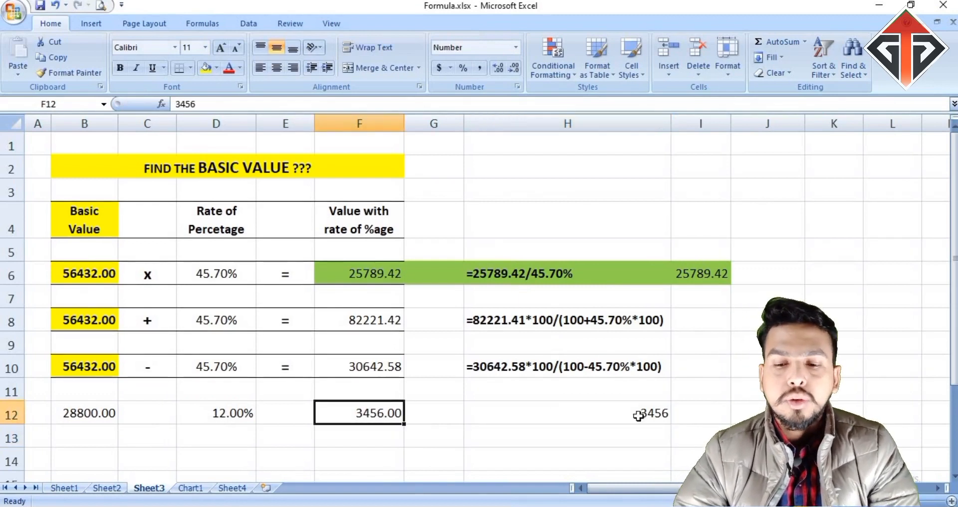
pyautogui.moveTo(368, 412); pyautogui.dragTo(347, 412)
pyautogui.click(234, 416)
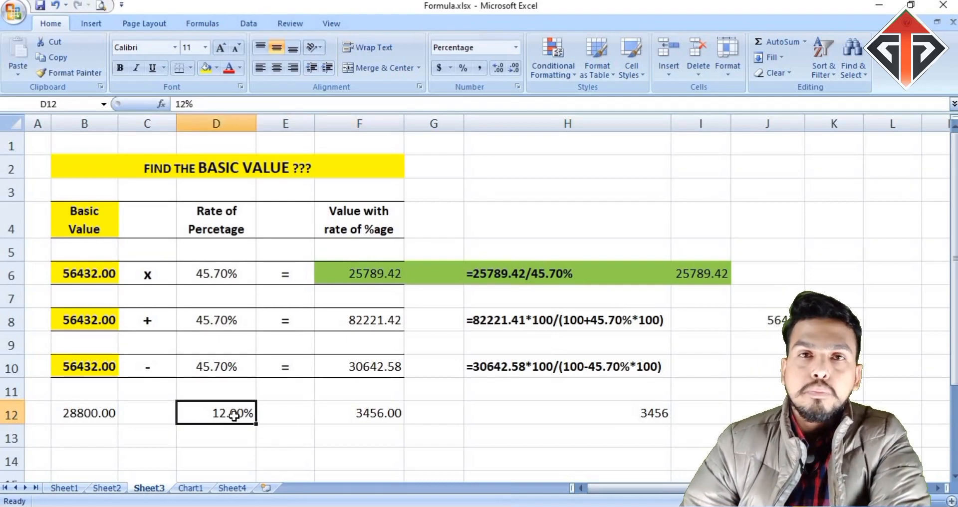
pyautogui.click(323, 410)
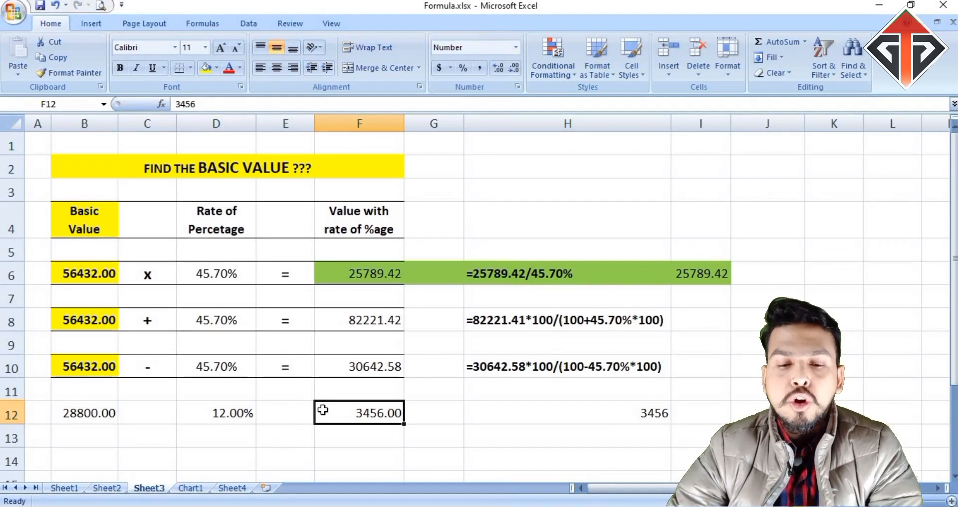
pyautogui.click(238, 412)
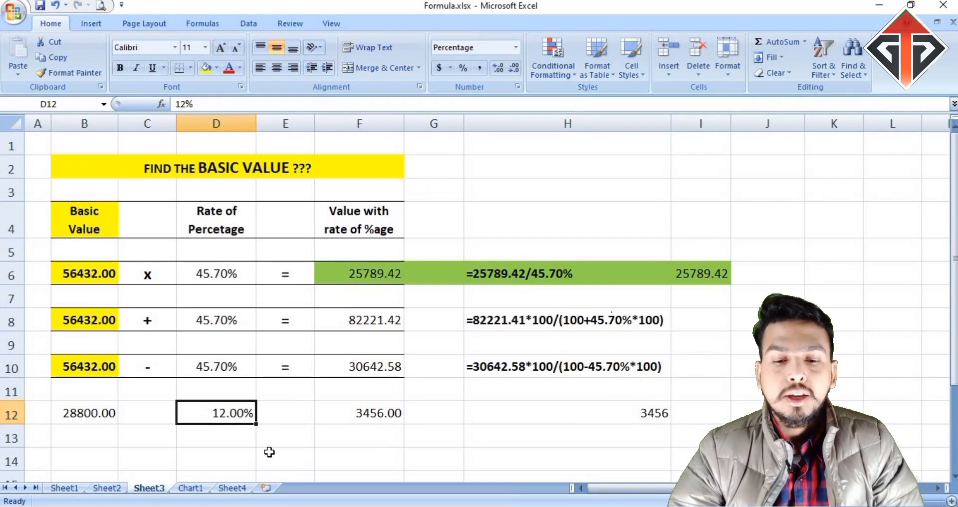
pyautogui.click(381, 411)
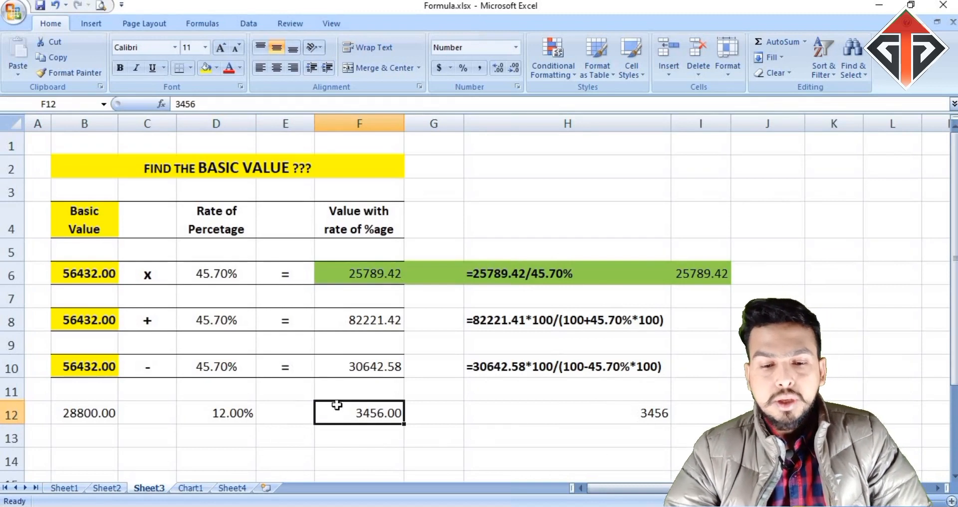
# Re-enter the formula =F12/D12 in cell B12 and review the rate, value and basic value of row 12
pyautogui.click(111, 411)
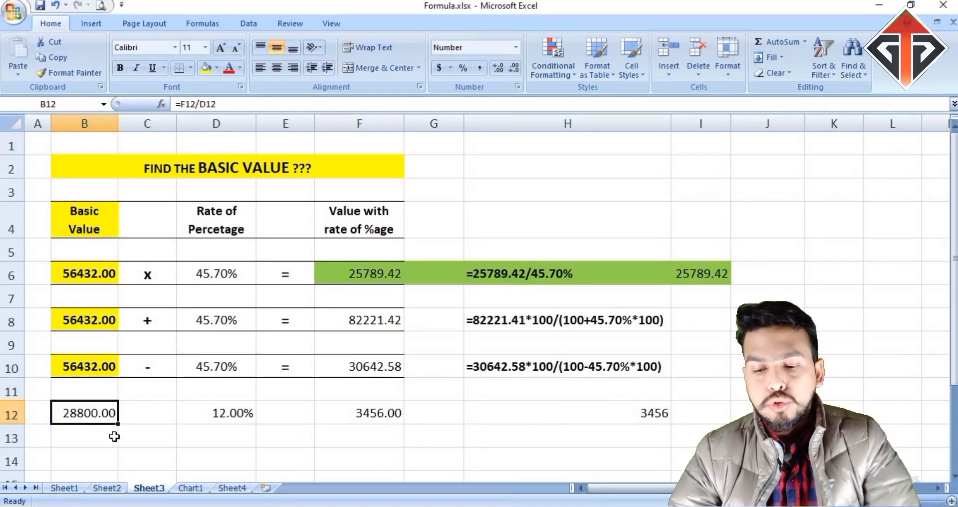
pyautogui.write('=')
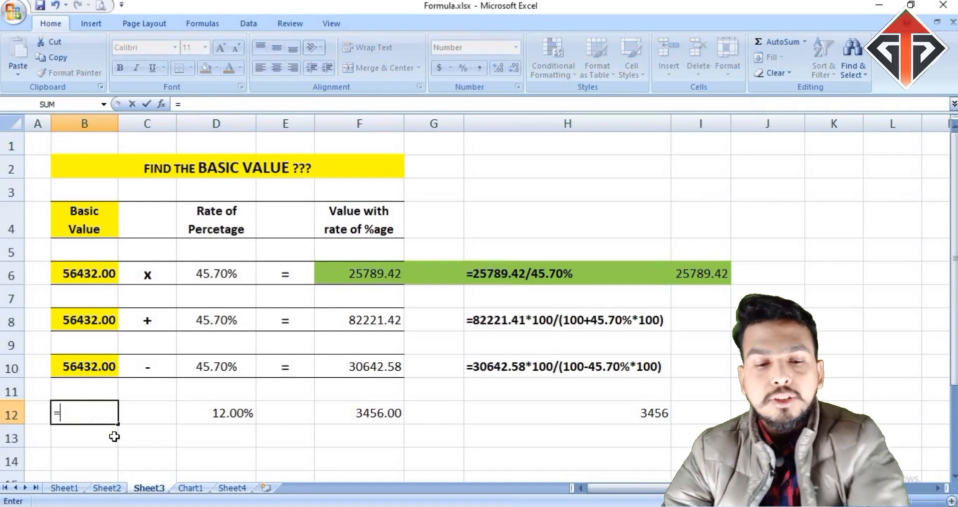
pyautogui.click(377, 411)
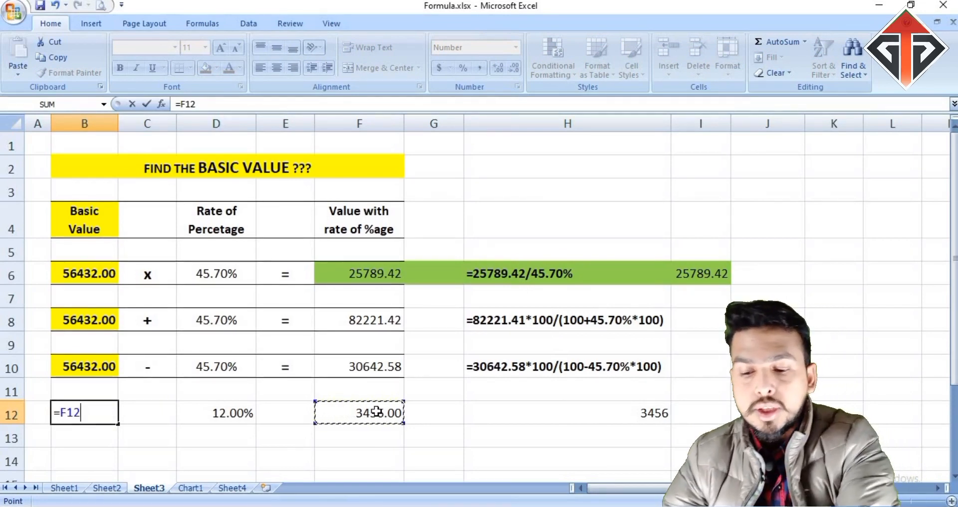
pyautogui.write('/')
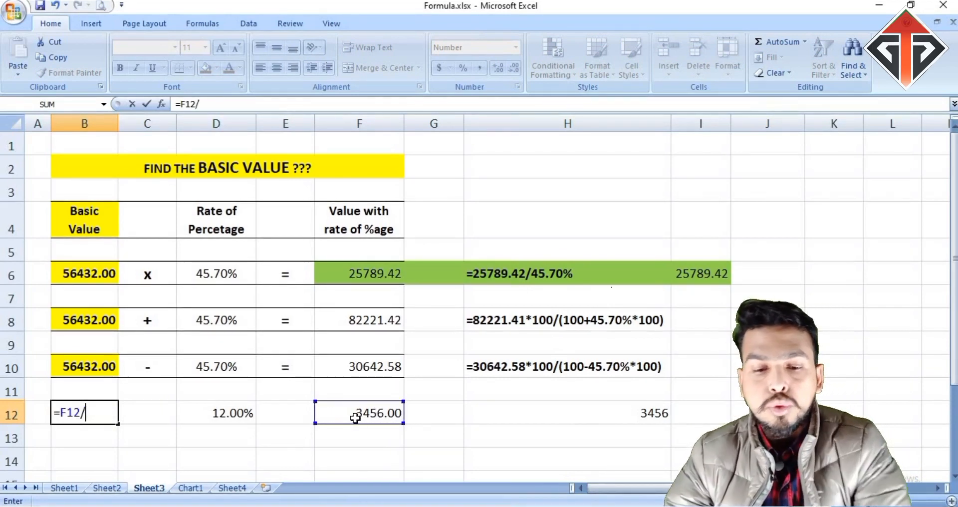
pyautogui.click(215, 415)
pyautogui.press('Return')
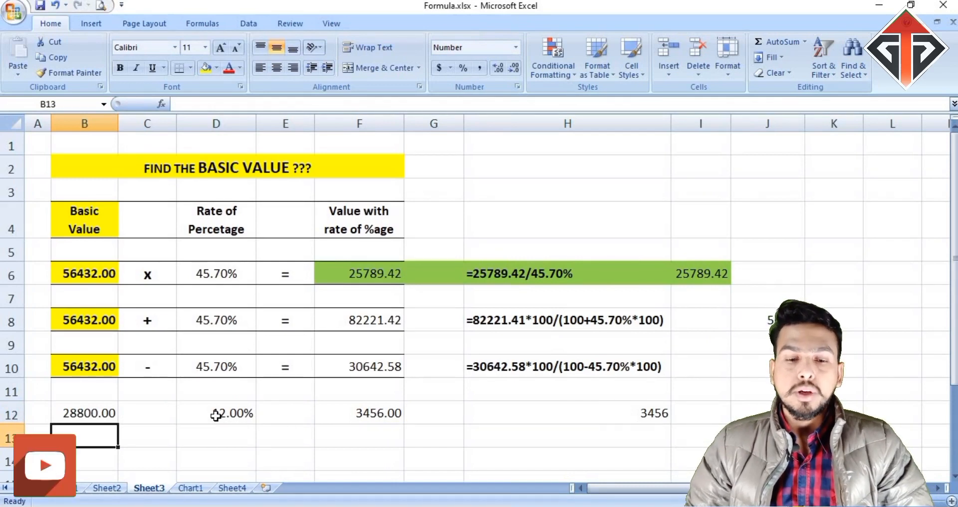
pyautogui.click(216, 414)
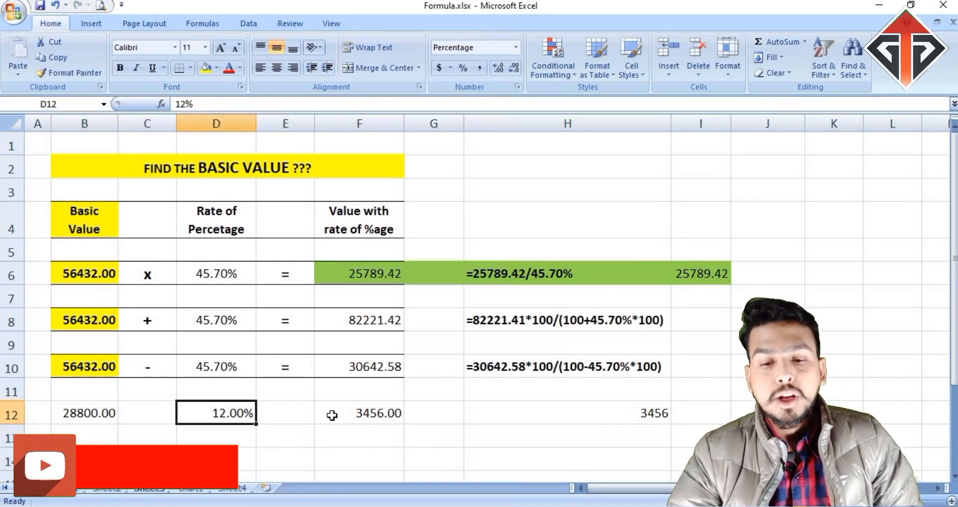
pyautogui.click(385, 417)
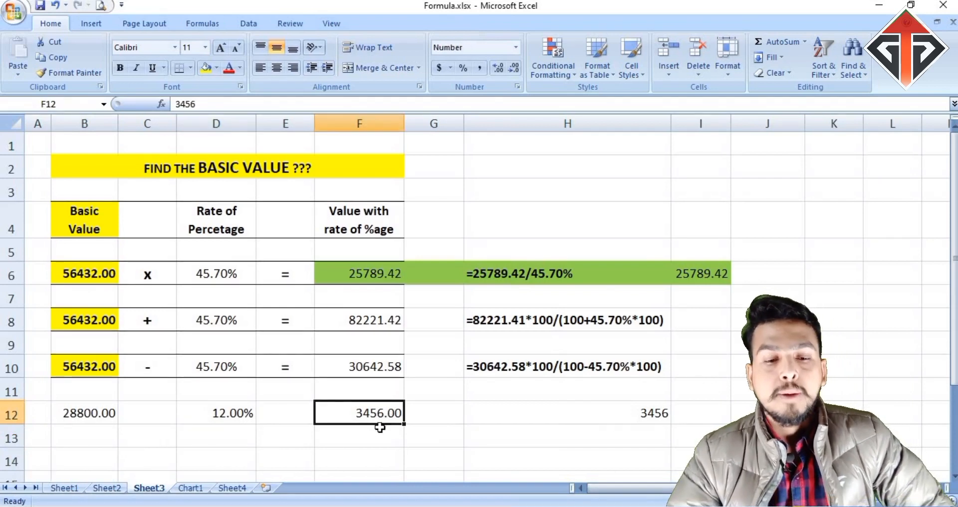
pyautogui.click(85, 413)
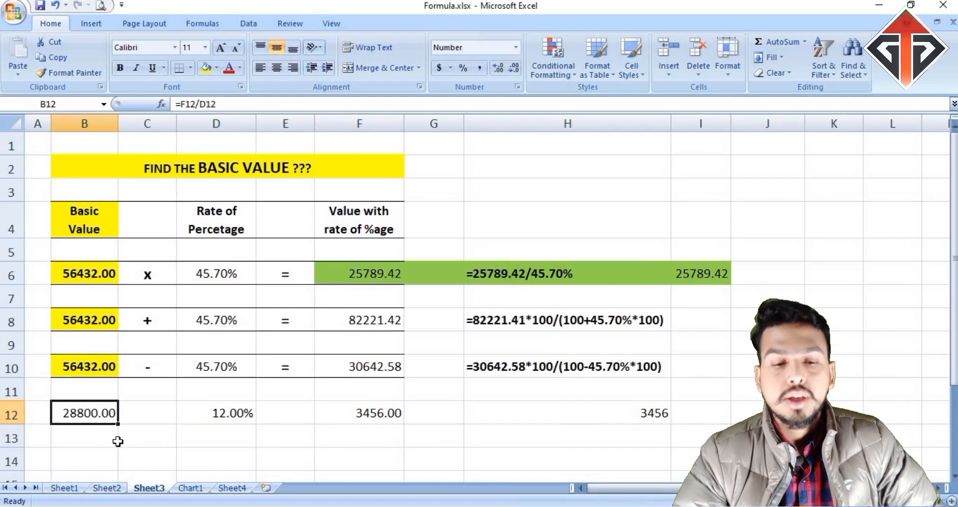
# Review the row 8 example and enter the increased value 34356 in cell F14
pyautogui.scroll(-1, 118, 441)
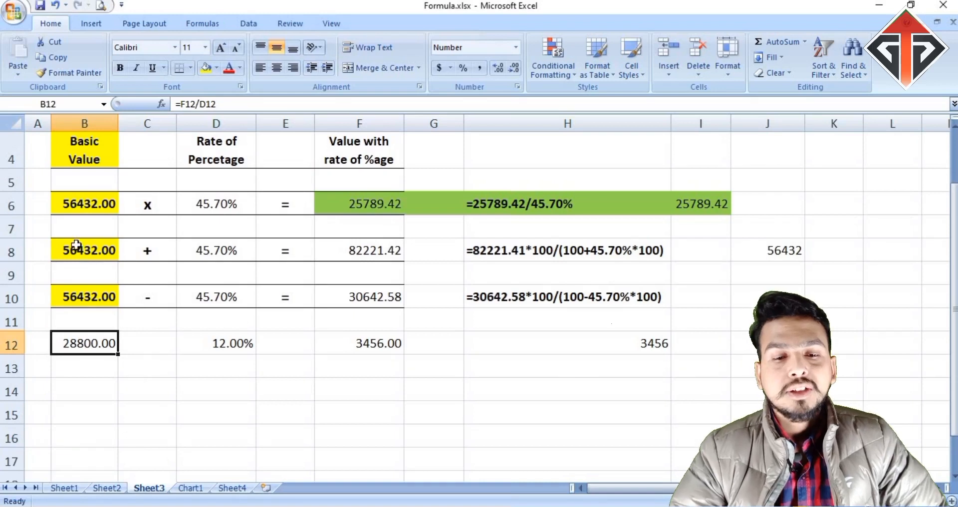
pyautogui.moveTo(76, 245); pyautogui.dragTo(345, 273)
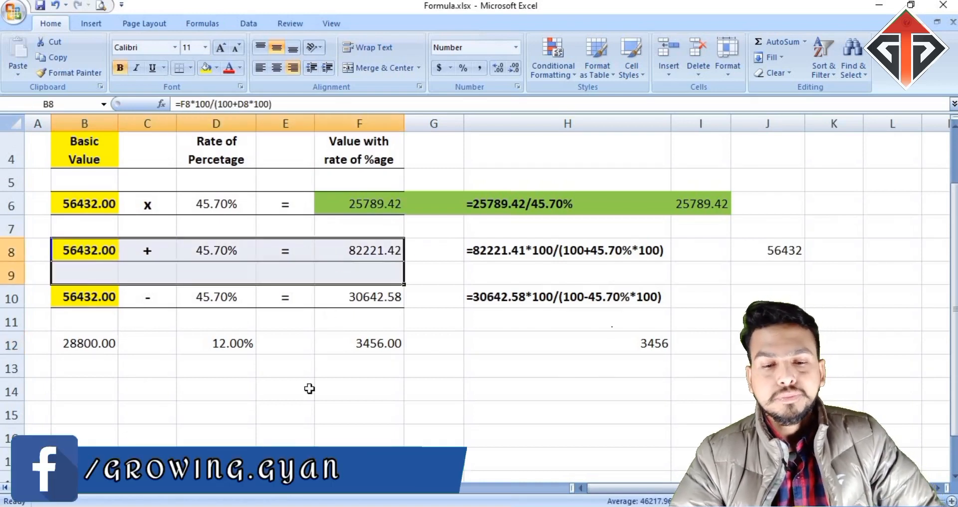
pyautogui.click(310, 389)
pyautogui.click(149, 394)
pyautogui.click(95, 394)
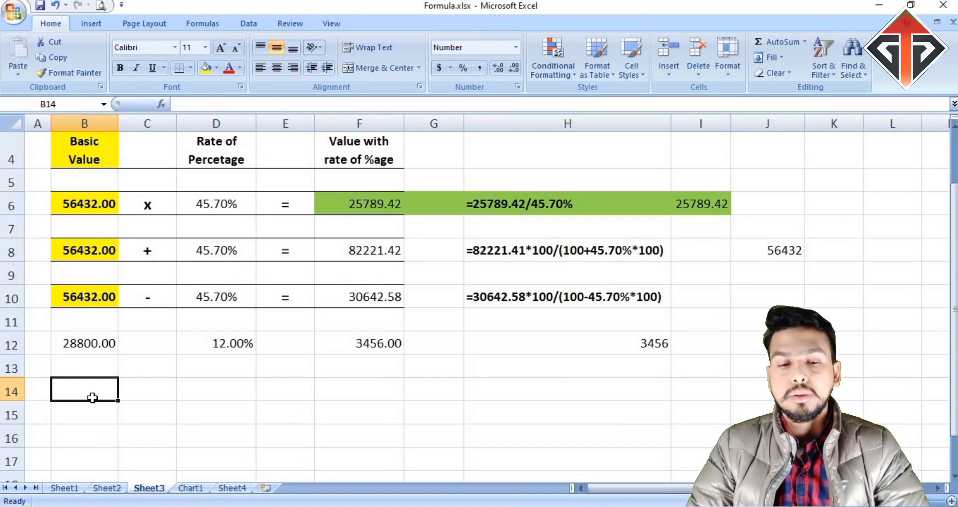
pyautogui.click(339, 386)
pyautogui.write('34356')
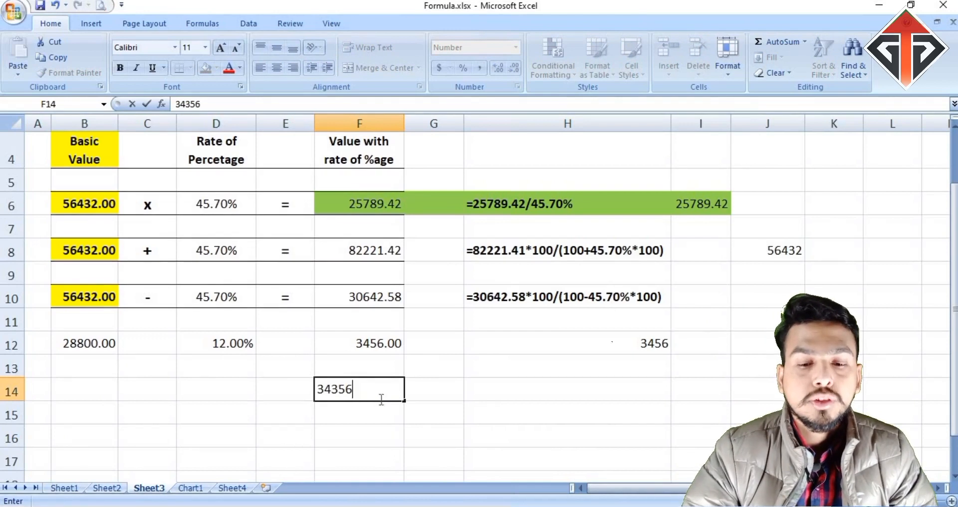
pyautogui.click(284, 421)
pyautogui.click(345, 388)
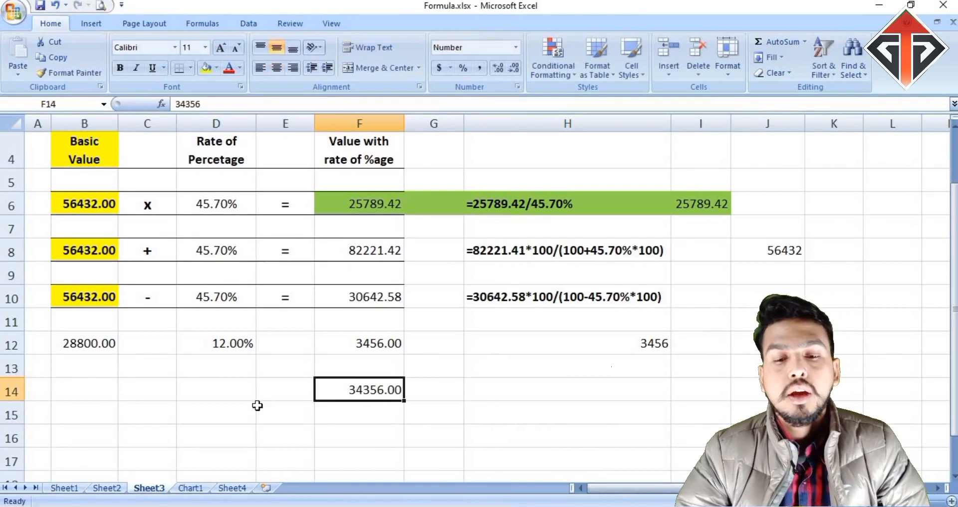
# Try rates of 15% and 16% in cell D14
pyautogui.click(241, 395)
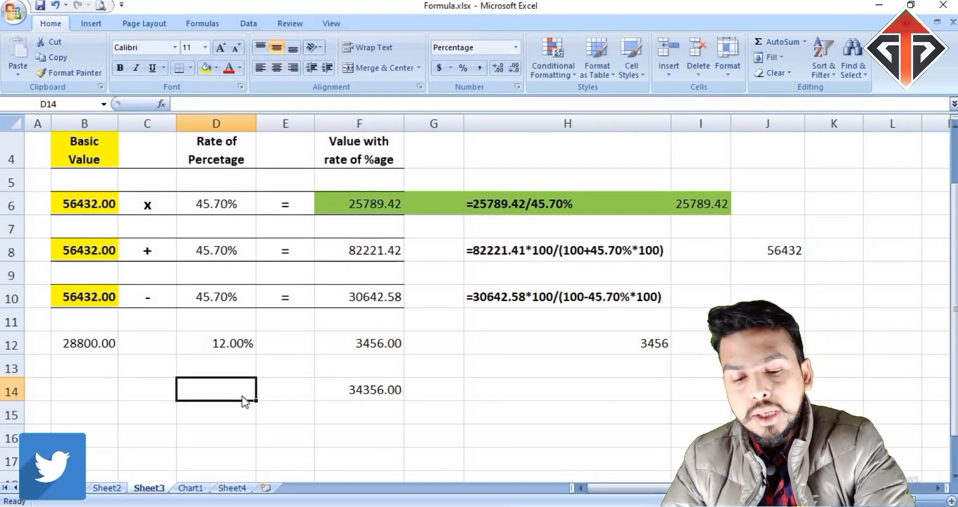
pyautogui.write('12')
pyautogui.press('BackSpace')
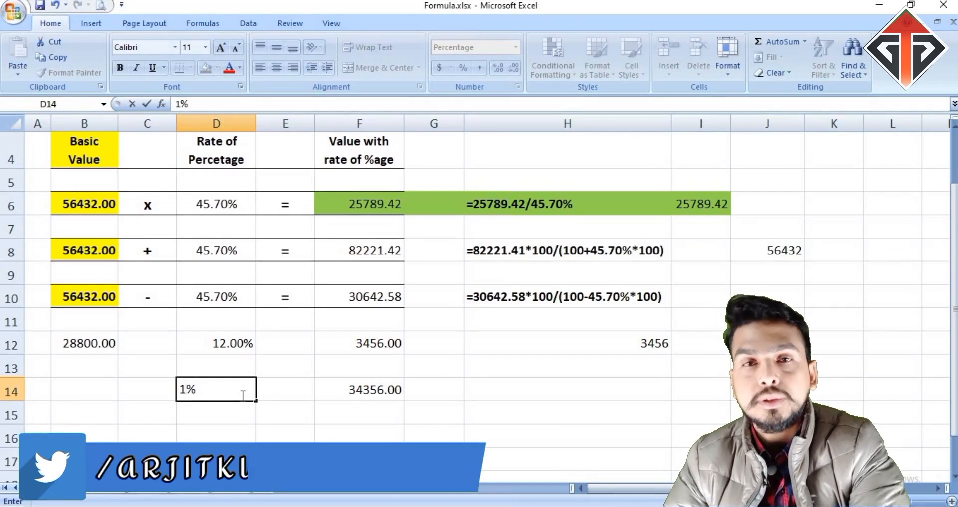
pyautogui.write('5')
pyautogui.press('Return')
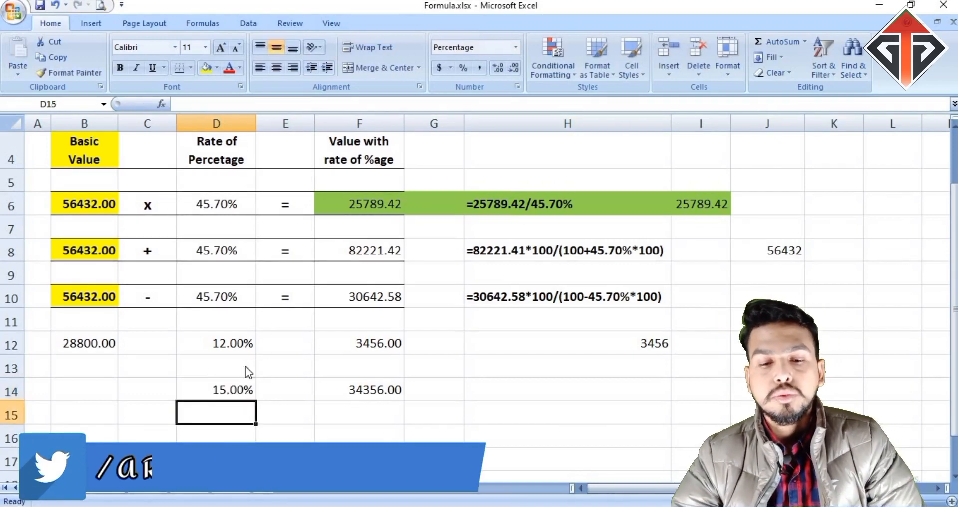
pyautogui.click(225, 395)
pyautogui.write('1')
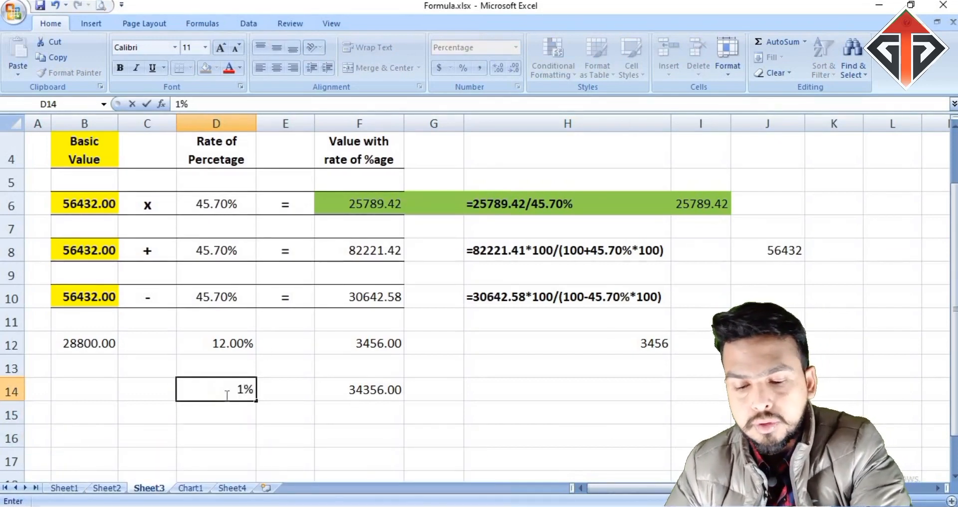
pyautogui.write('6')
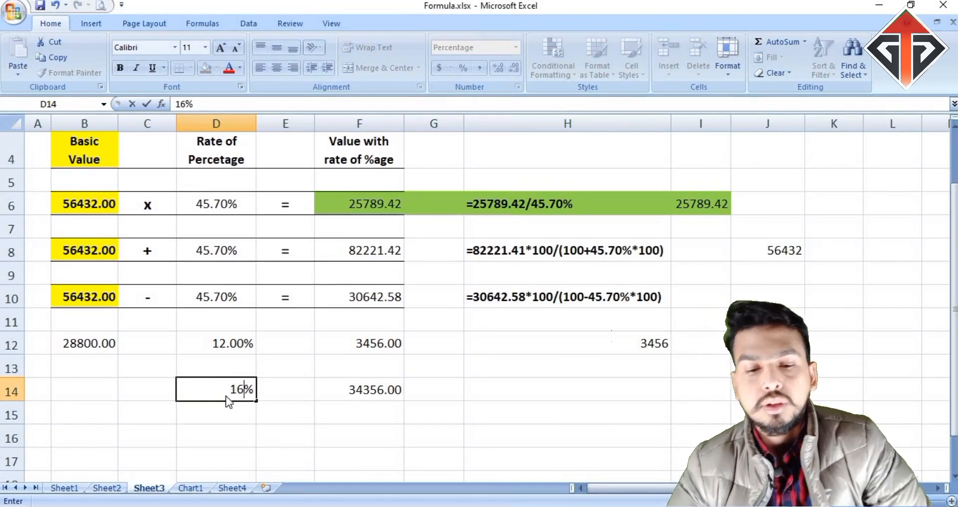
pyautogui.press('Return')
# Set the rate of percentage in cell D14 to 18%
pyautogui.click(226, 394)
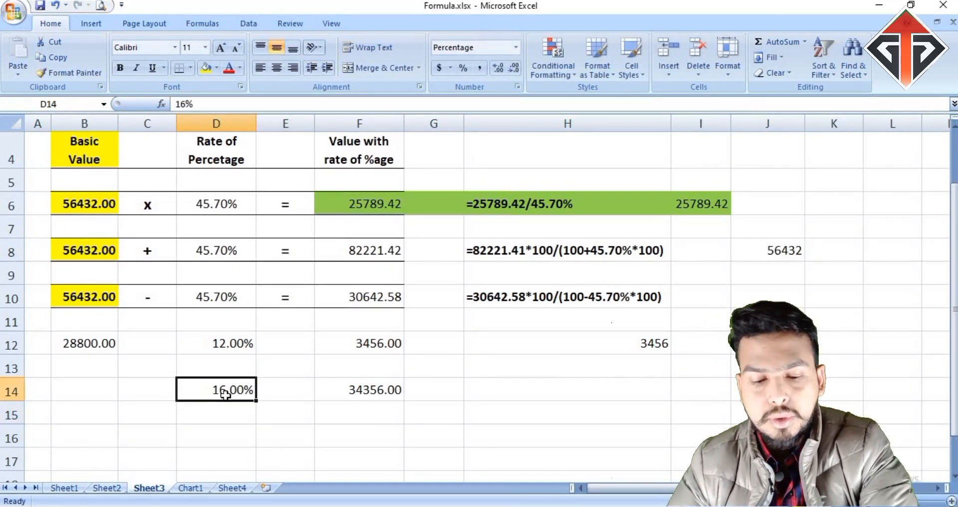
pyautogui.write('1')
pyautogui.write('8')
pyautogui.press('Return')
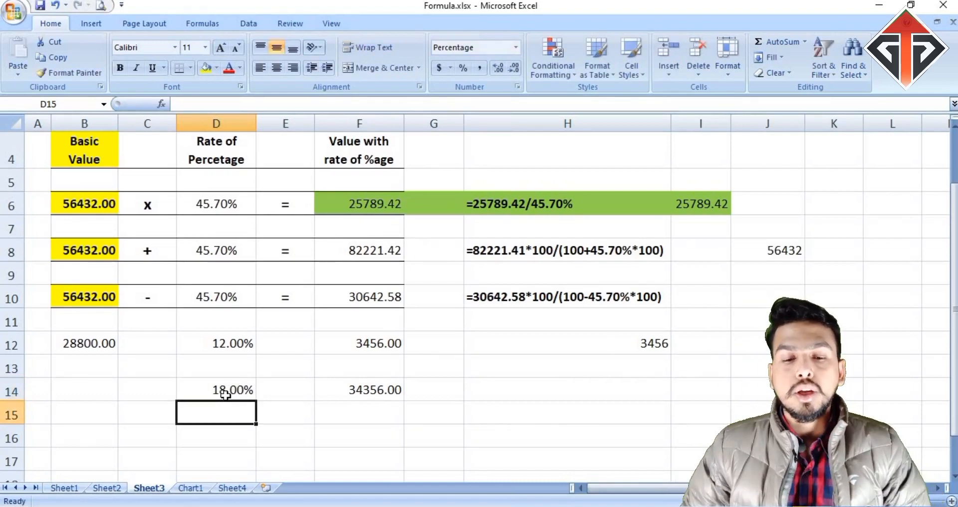
# Compare the increased value in F14 with the percentage value in F12 and its basic value in B12
pyautogui.click(352, 389)
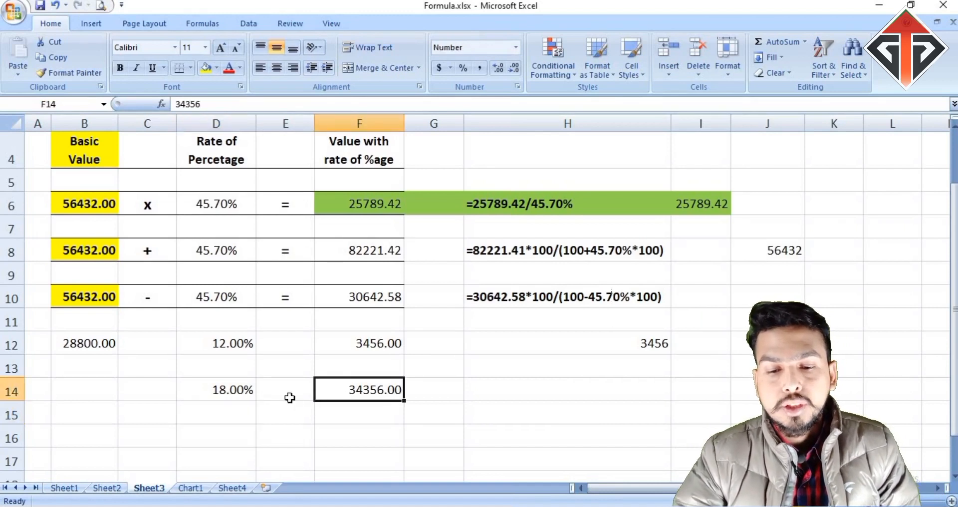
pyautogui.click(388, 343)
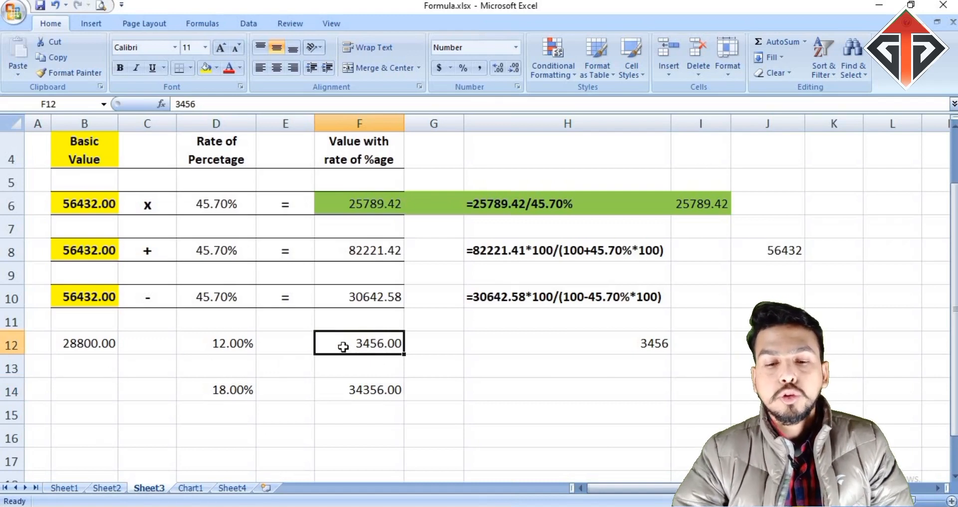
pyautogui.click(62, 340)
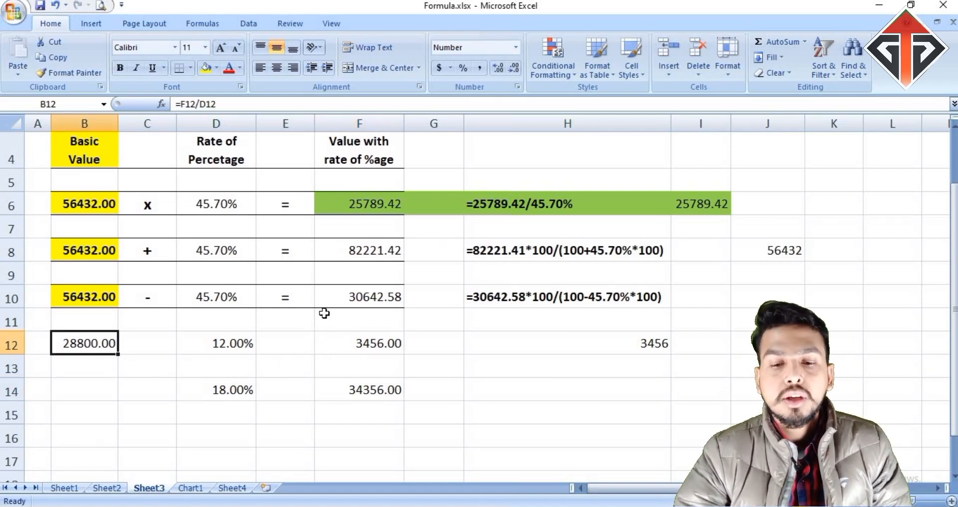
pyautogui.click(354, 339)
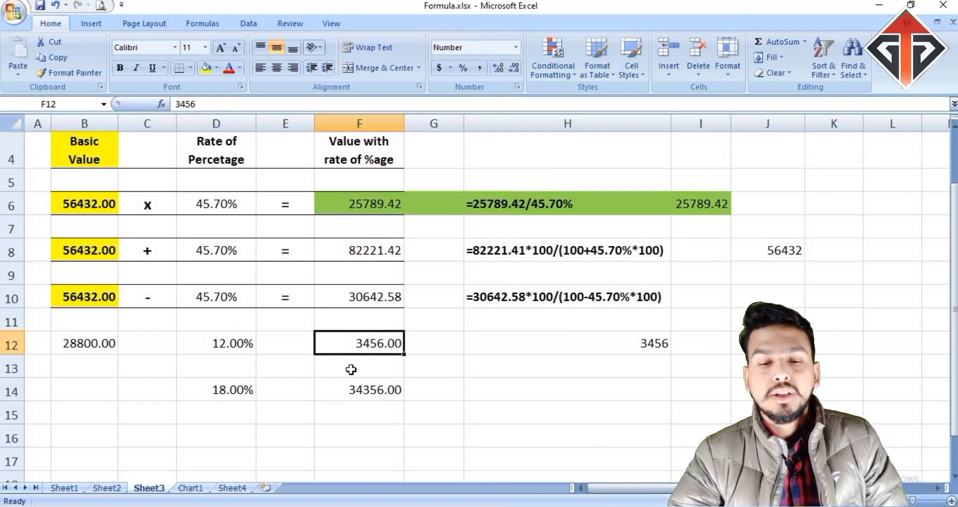
pyautogui.click(375, 391)
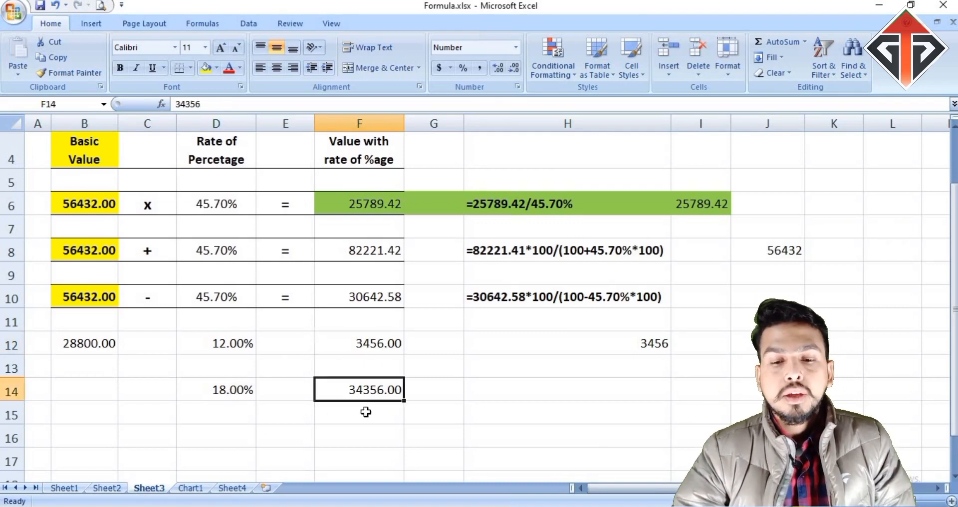
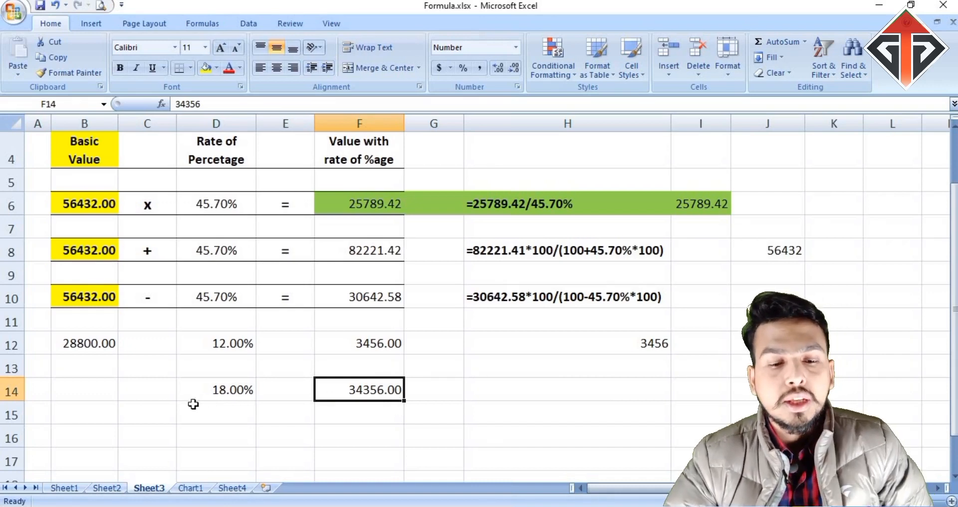
# Start a basic value formula in cell B14 with a reference to F14
pyautogui.click(95, 392)
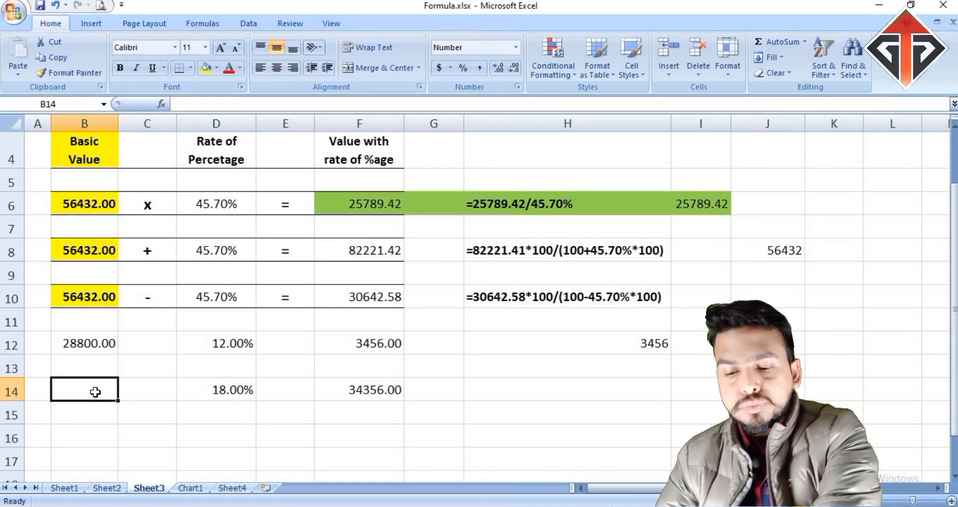
pyautogui.write('=')
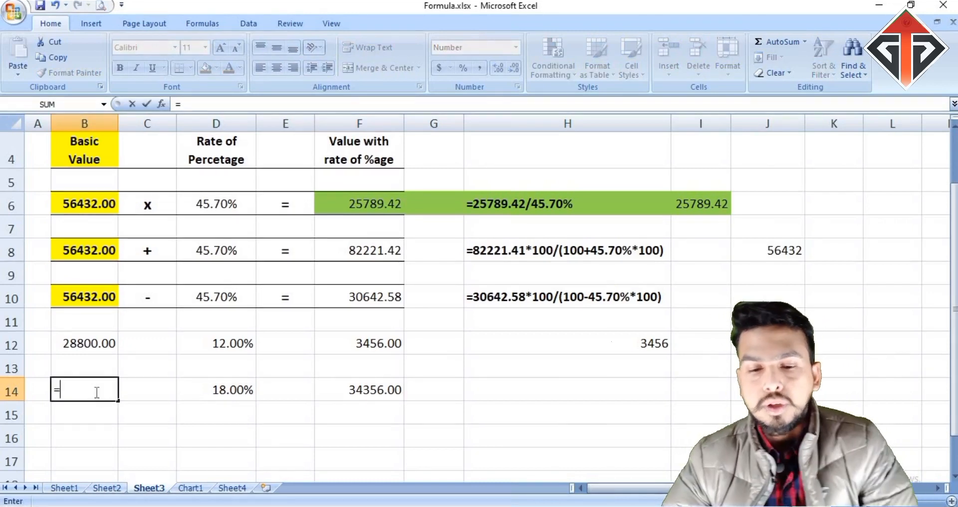
pyautogui.click(357, 391)
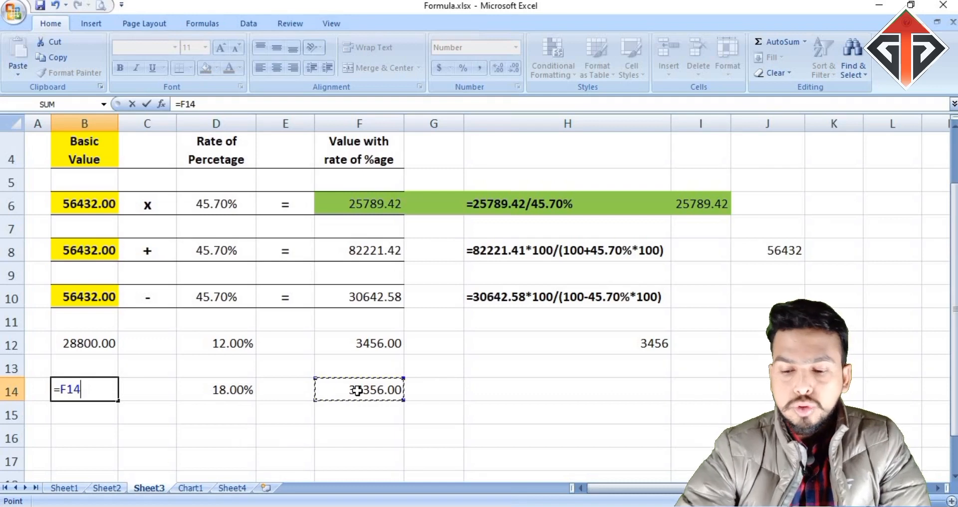
pyautogui.write('p')
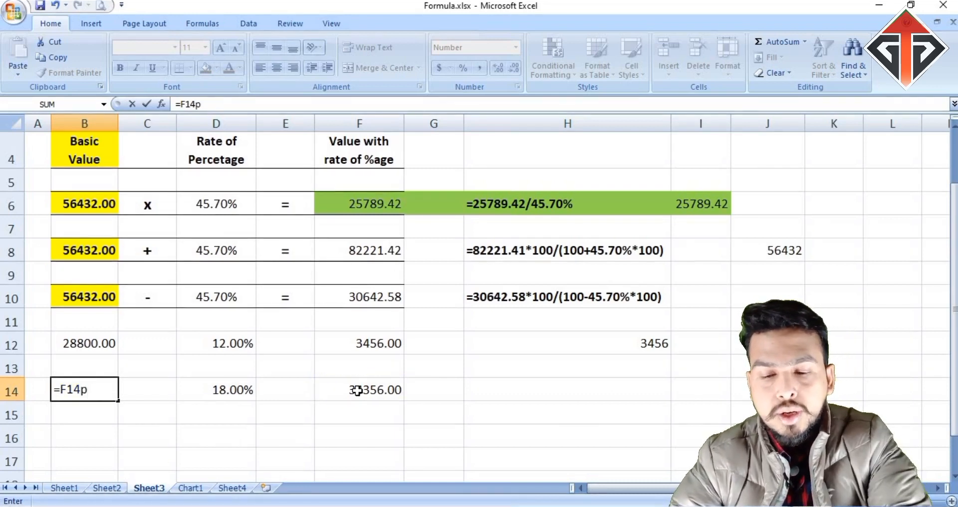
pyautogui.write('1')
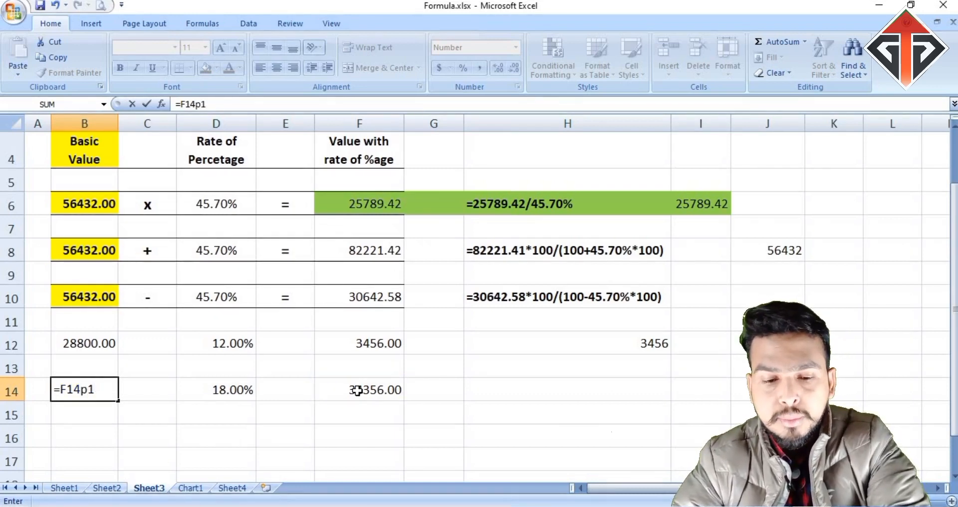
pyautogui.write('00')
pyautogui.press('BackSpace')
pyautogui.press('BackSpace')
pyautogui.press('BackSpace')
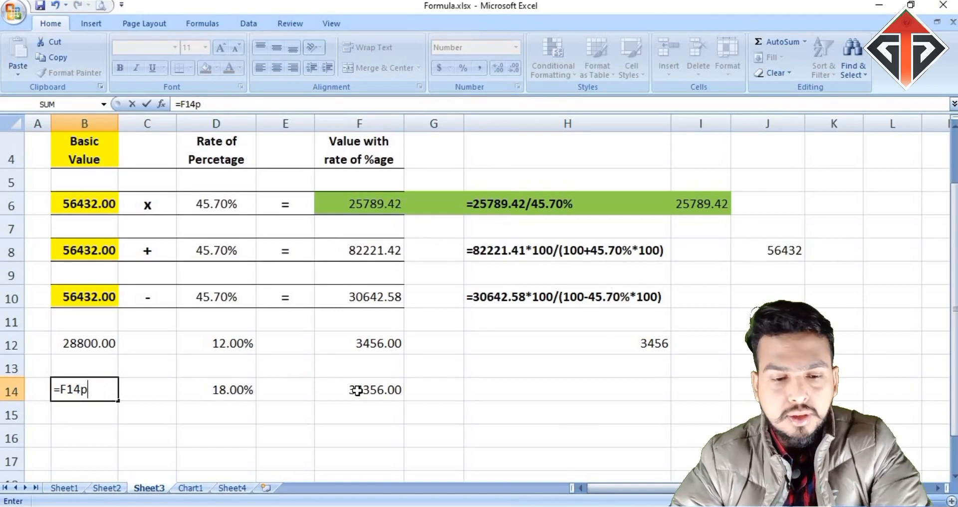
pyautogui.press('BackSpace')
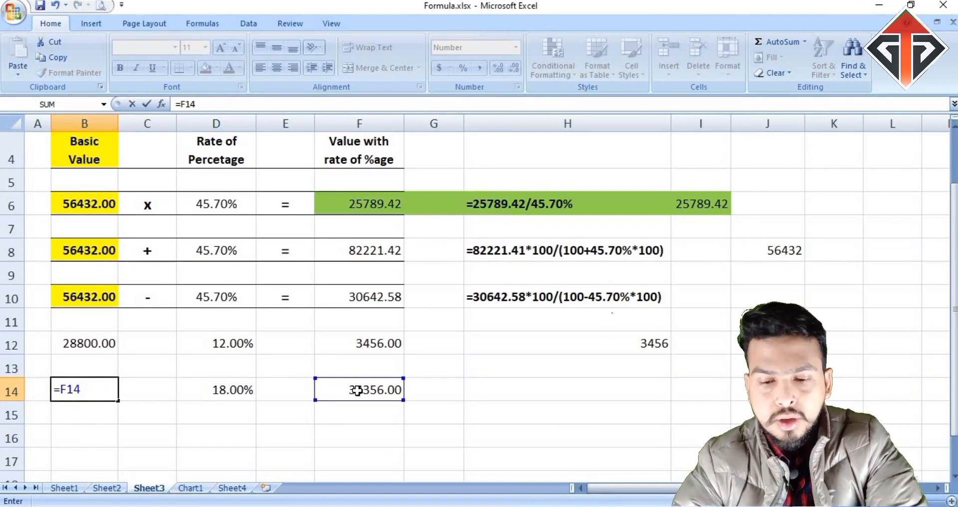
# Complete the basic value formula in cell B14 as =F14*100/(100+D14*100)
pyautogui.write('*1')
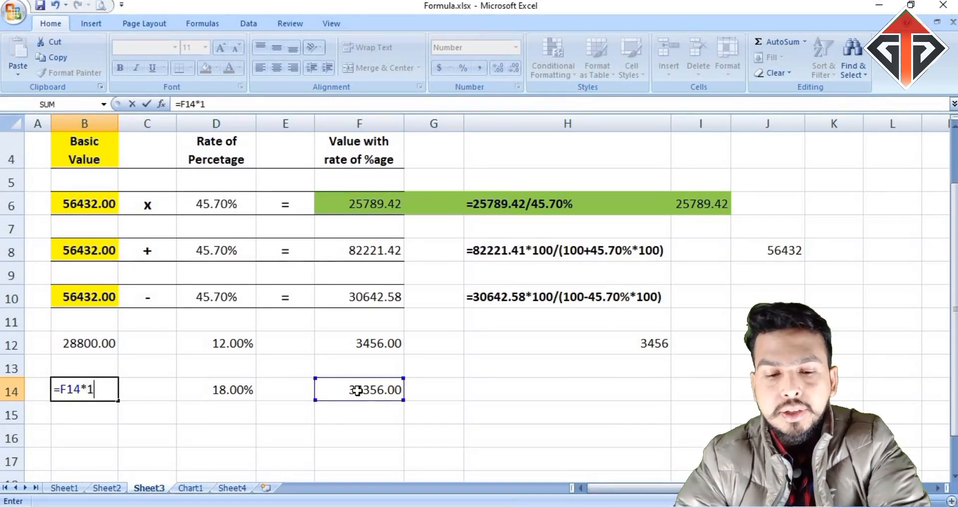
pyautogui.write('00/(')
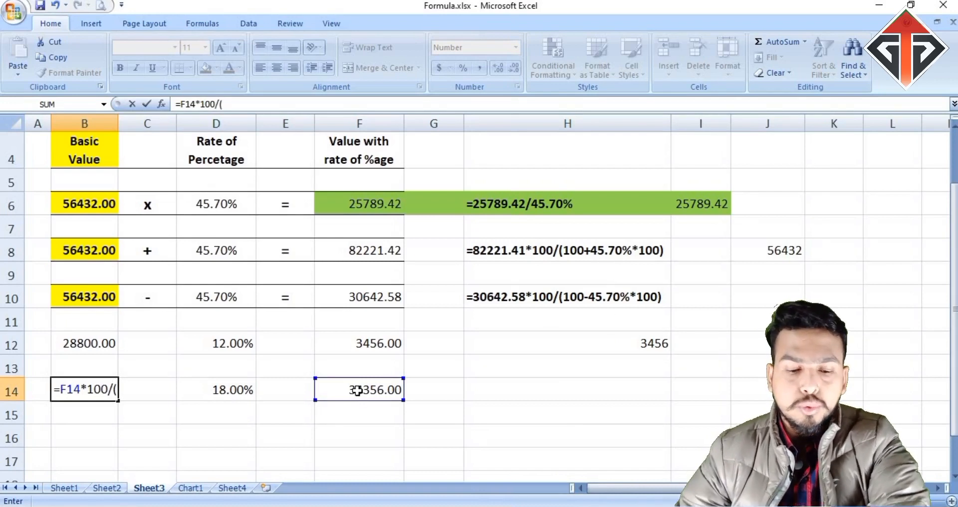
pyautogui.write('100+')
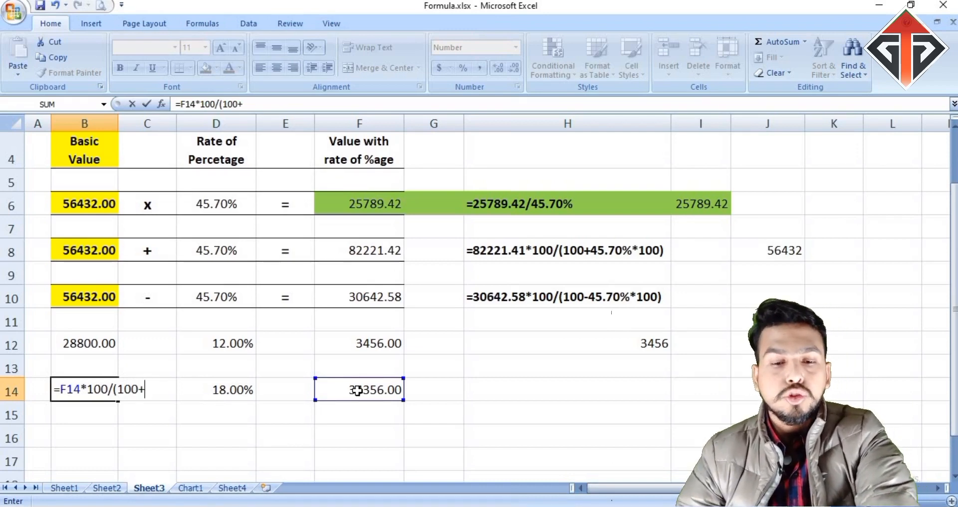
pyautogui.click(237, 393)
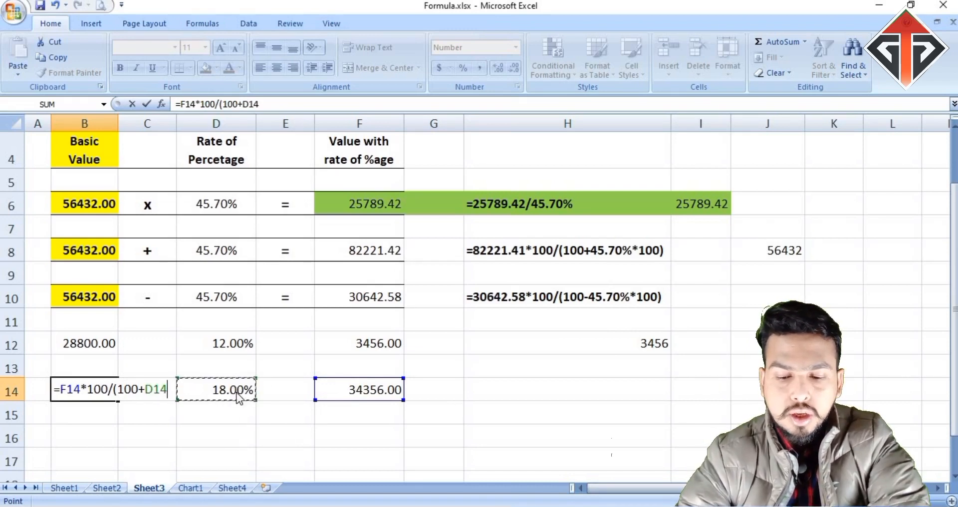
pyautogui.write('*')
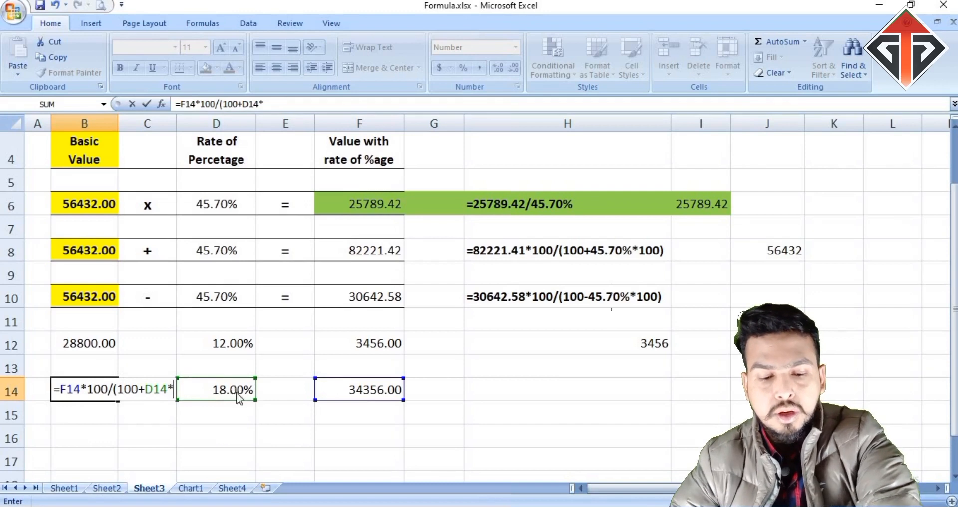
pyautogui.write('100')
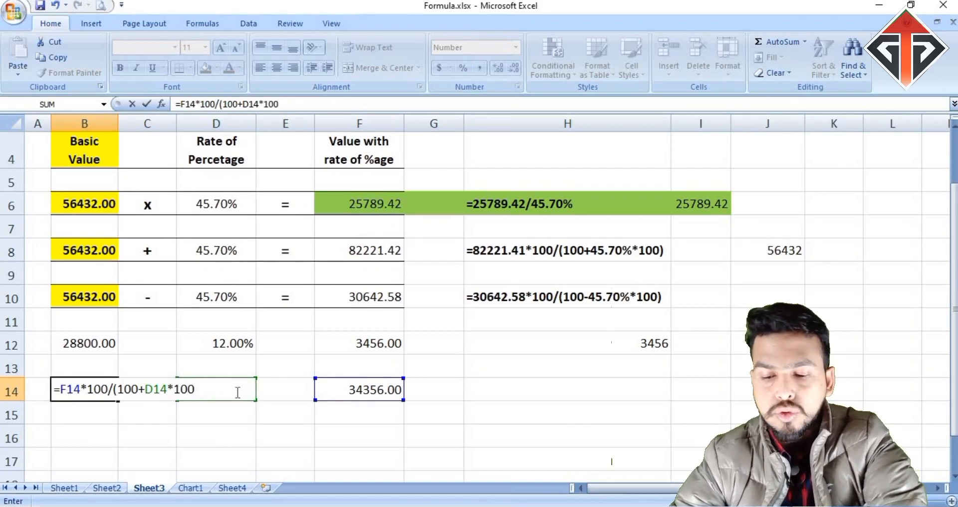
pyautogui.write(')')
pyautogui.press('Return')
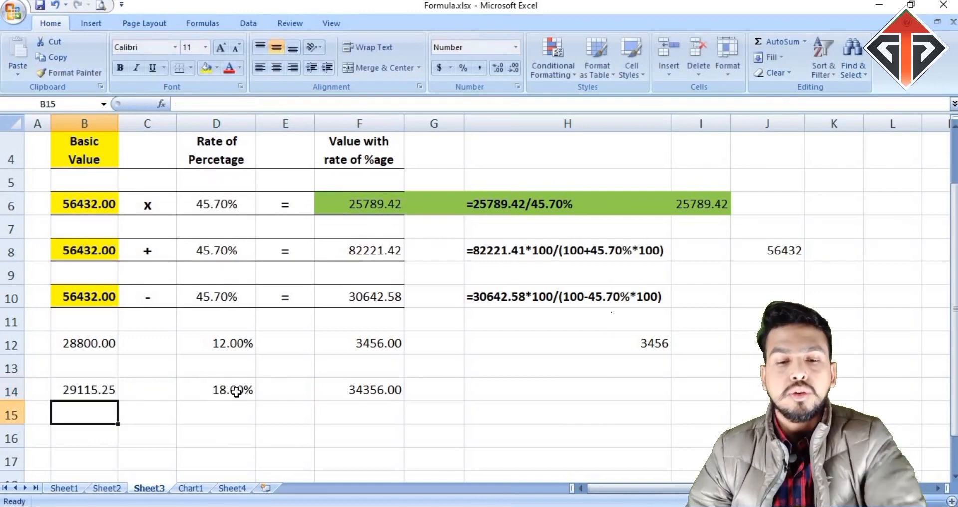
# Review the formula in B14, the rate in D14 and the increased value in F14
pyautogui.click(88, 394)
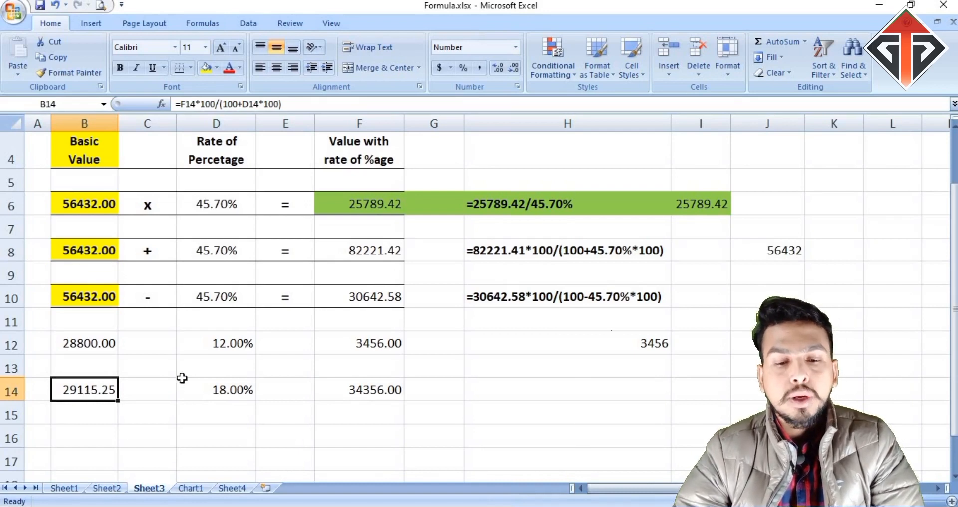
pyautogui.click(220, 395)
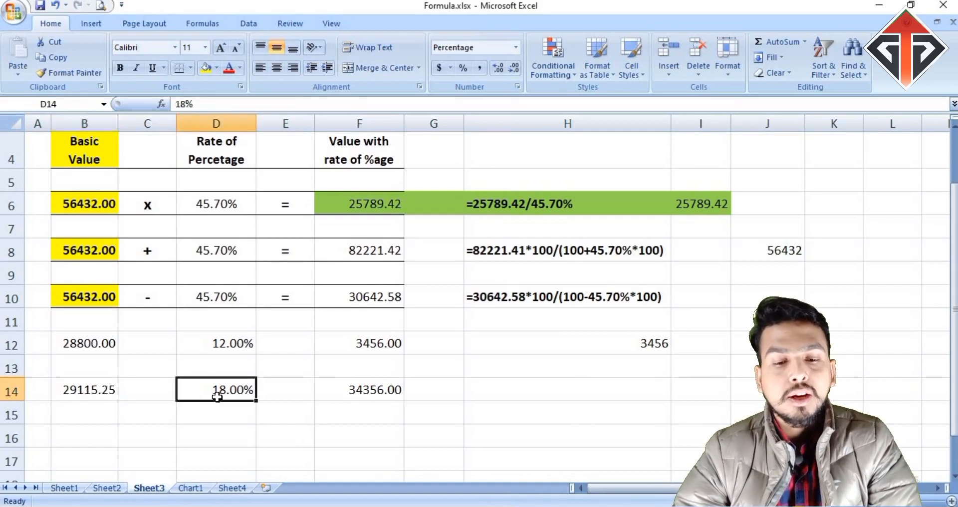
pyautogui.click(371, 399)
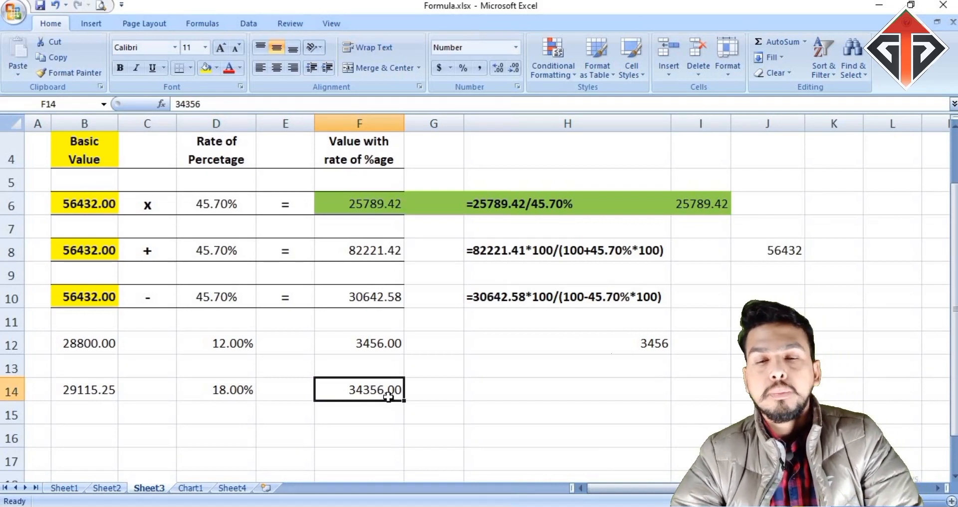
# Try the calculation =F14-(F14*D14) in cell H14 and clear the trial result
pyautogui.click(547, 387)
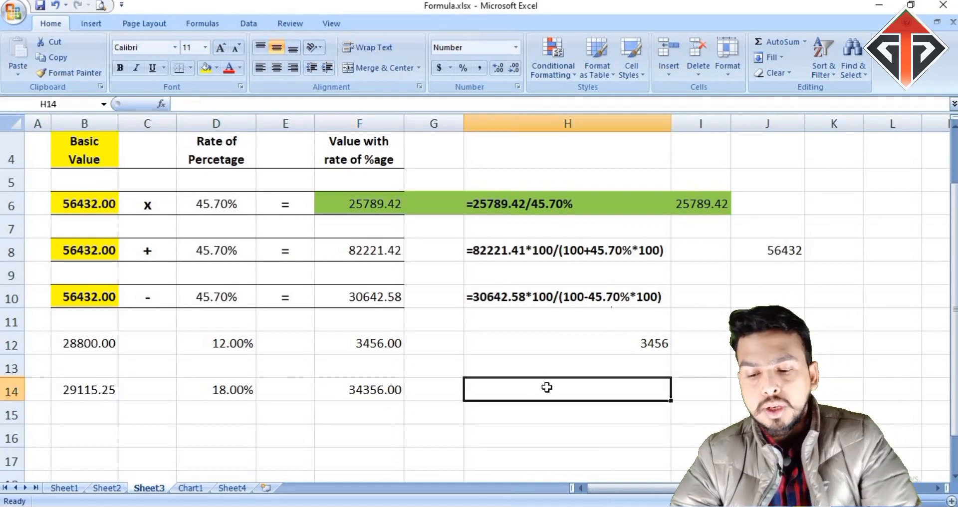
pyautogui.write('=')
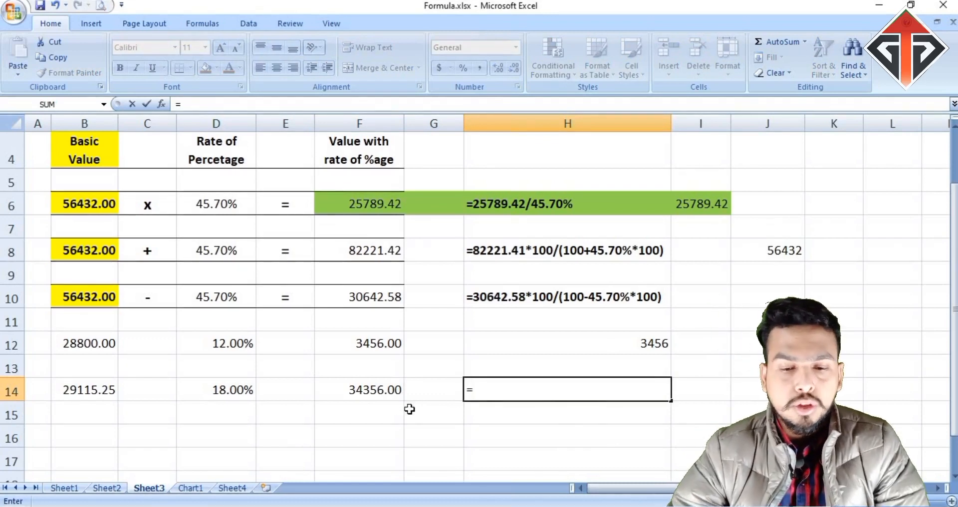
pyautogui.click(377, 392)
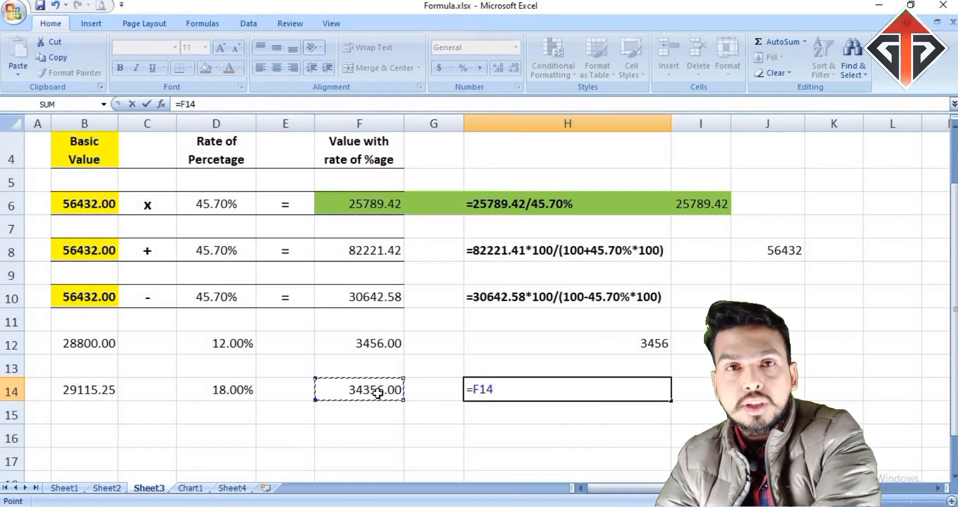
pyautogui.write('-')
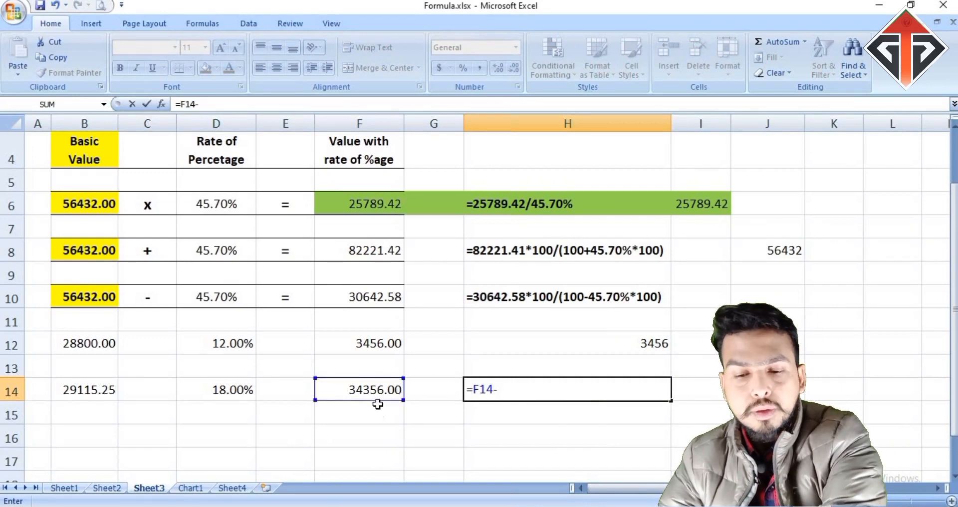
pyautogui.write('(')
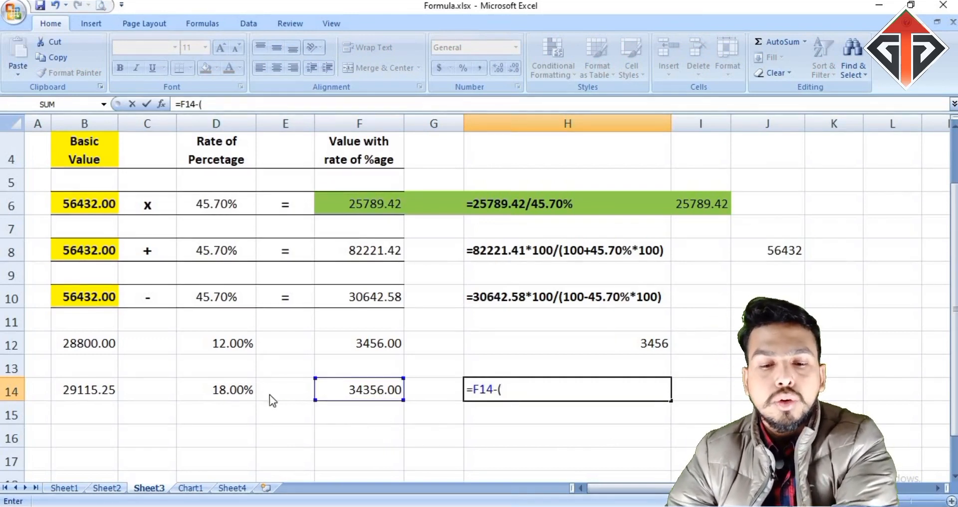
pyautogui.click(362, 388)
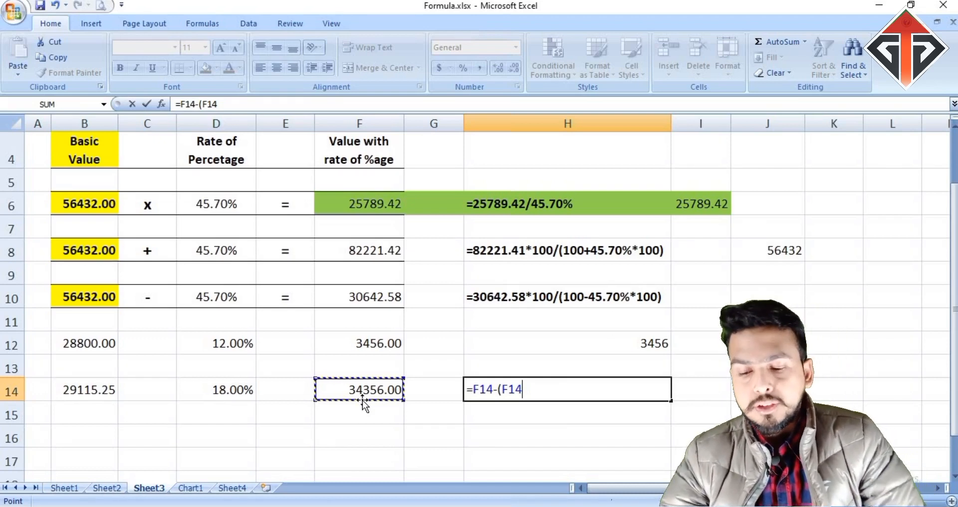
pyautogui.write('*')
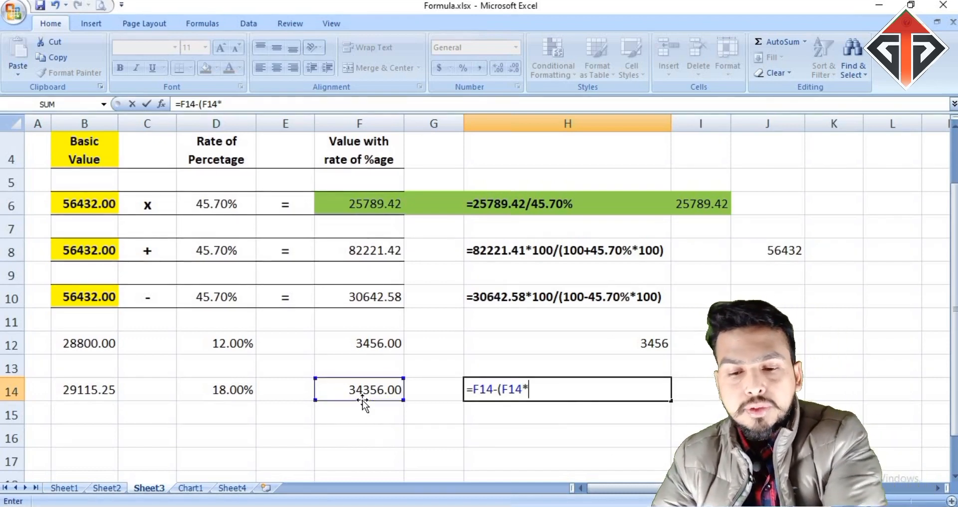
pyautogui.click(253, 392)
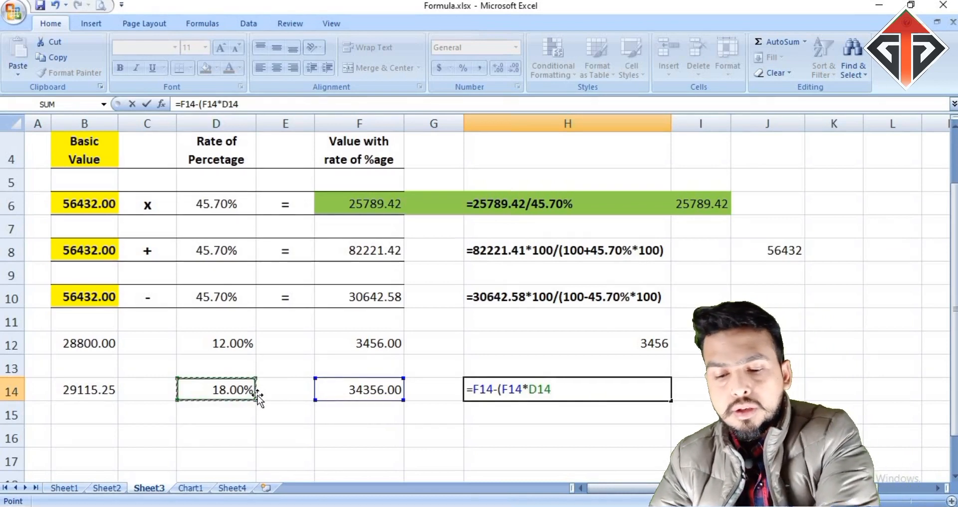
pyautogui.write(')')
pyautogui.press('Return')
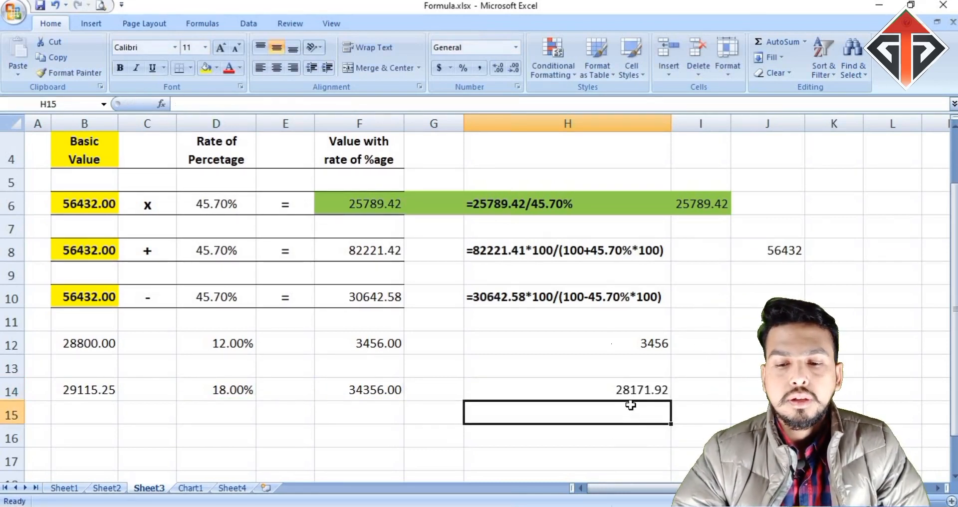
pyautogui.click(634, 391)
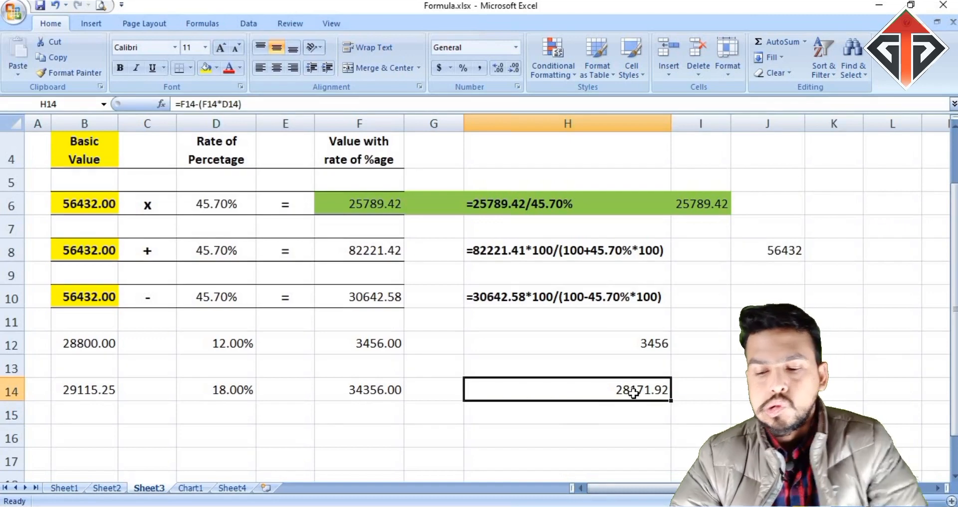
pyautogui.press('Delete')
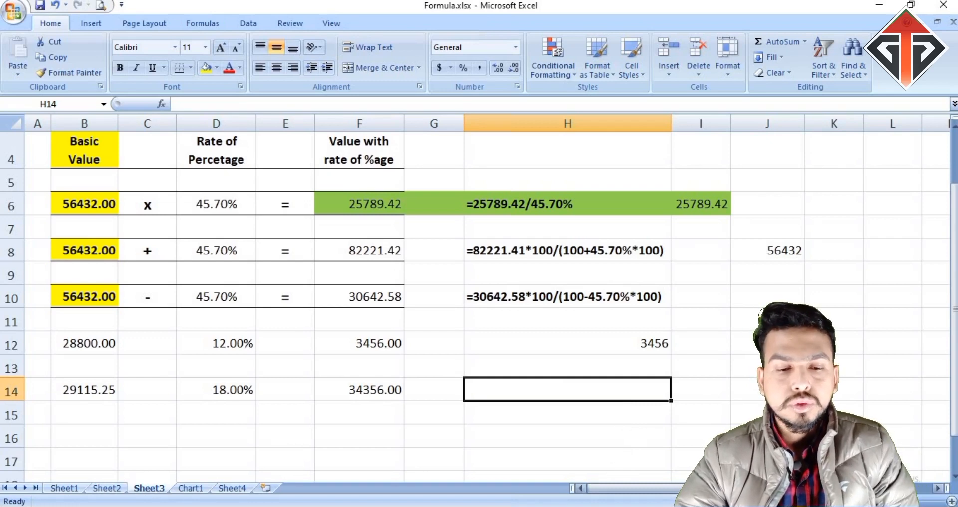
# Set up a decreased-value example in row 16 with 54654 in F16 and a rate of 35% in D16
pyautogui.click(278, 382)
pyautogui.click(92, 439)
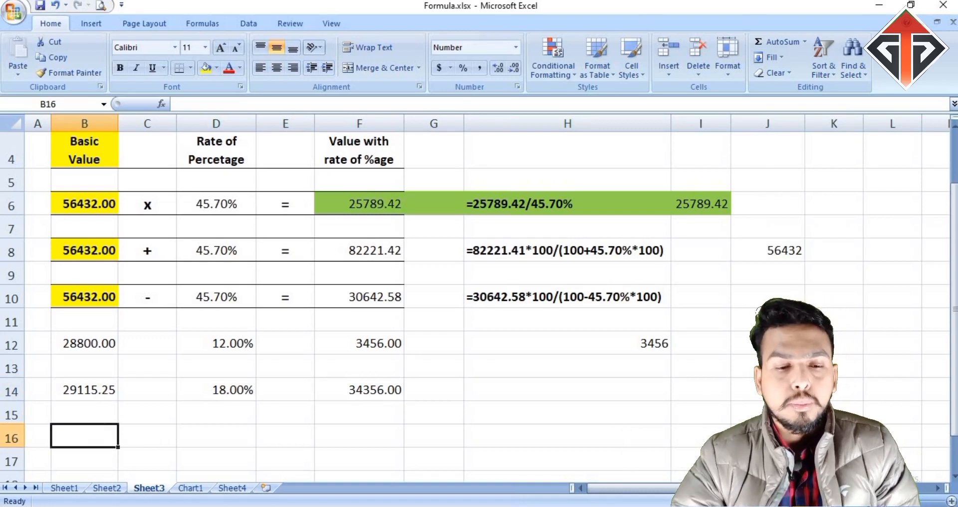
pyautogui.click(11, 298)
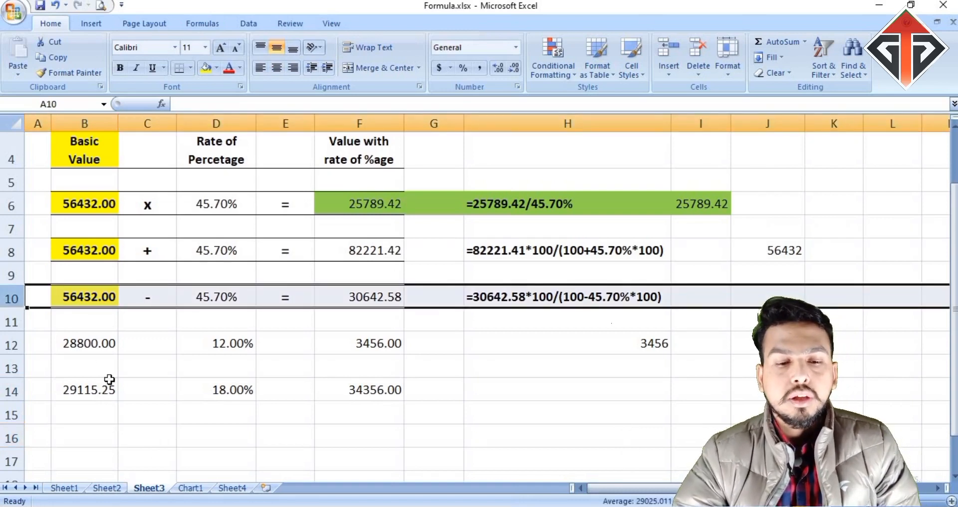
pyautogui.click(83, 428)
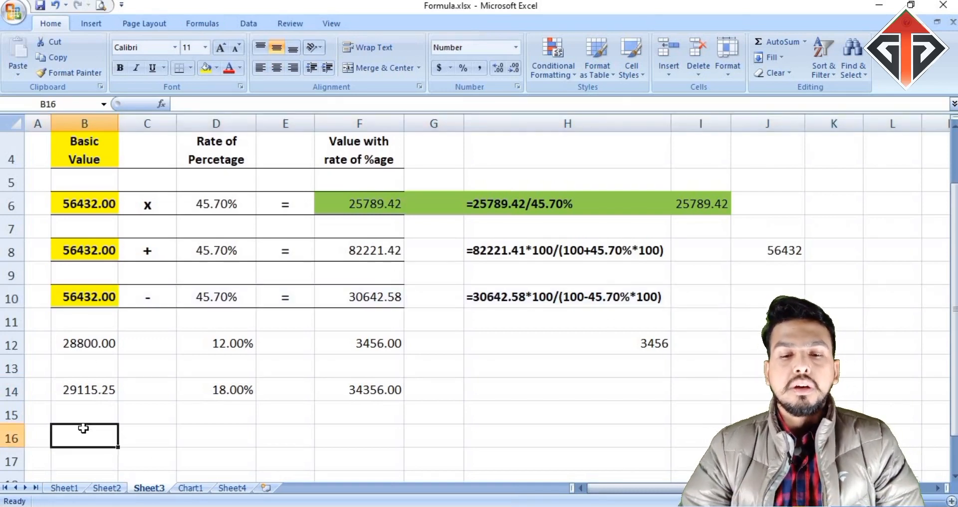
pyautogui.click(319, 433)
pyautogui.write('546546')
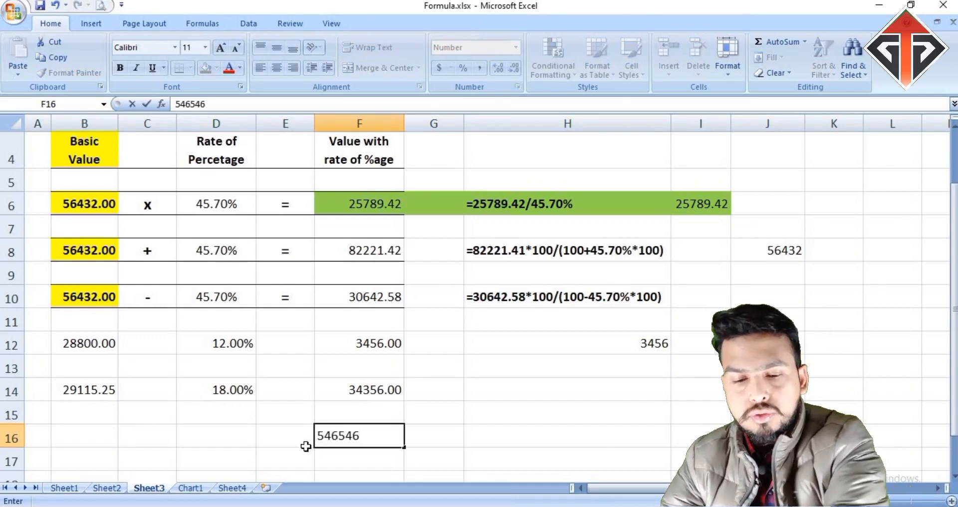
pyautogui.press('BackSpace')
pyautogui.click(223, 420)
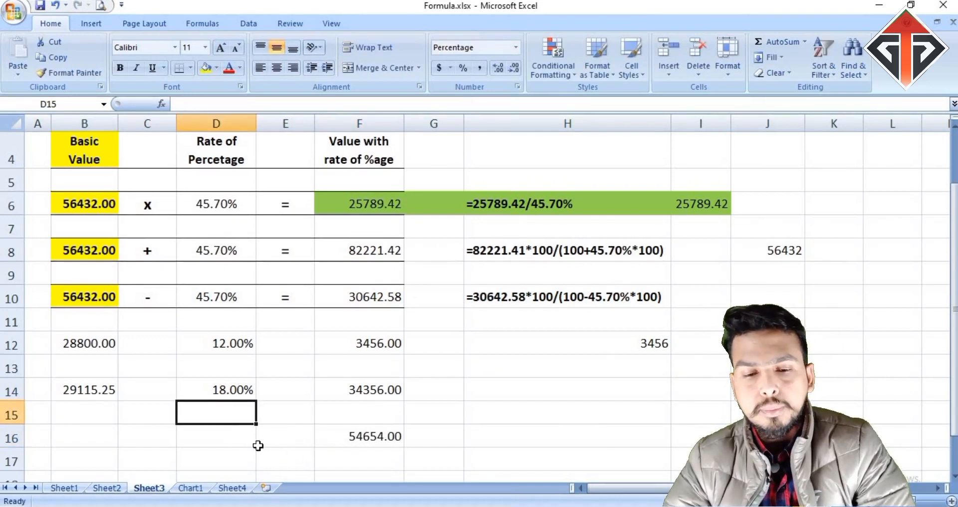
pyautogui.click(226, 444)
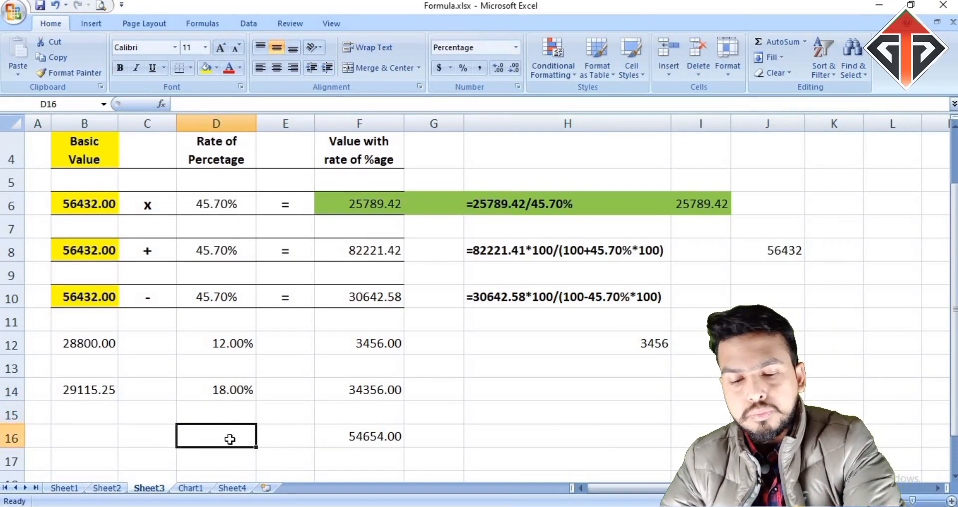
pyautogui.write('35')
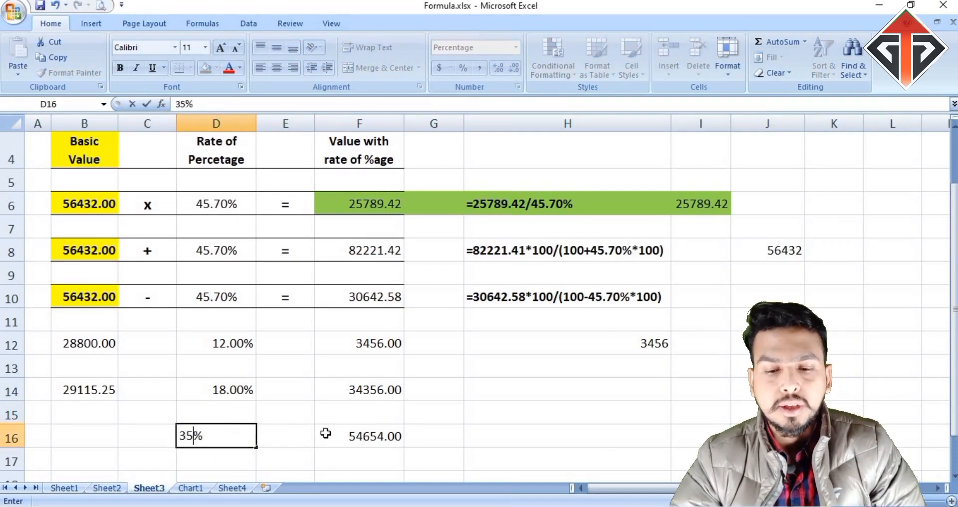
pyautogui.click(349, 434)
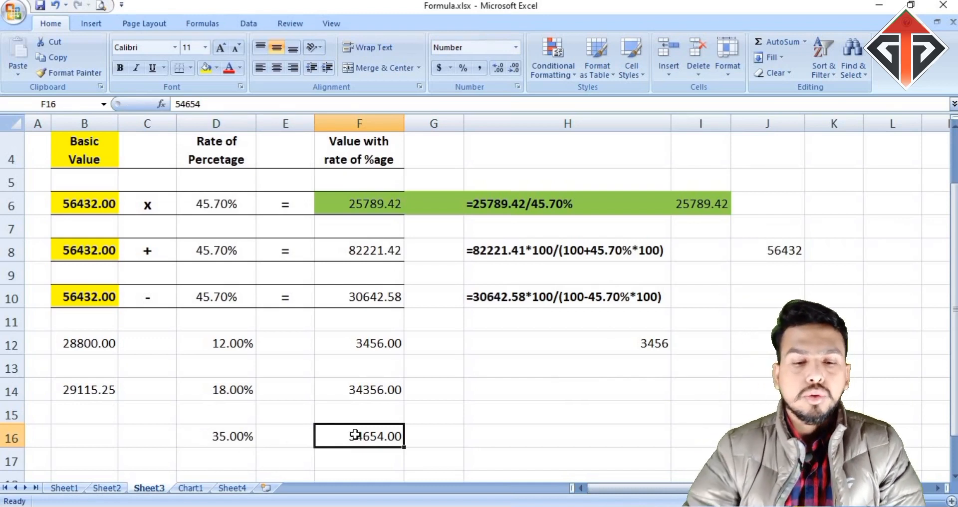
# Calculate the basic value in cell B16 with the formula =F16*100/(100-D16*100)
pyautogui.click(227, 437)
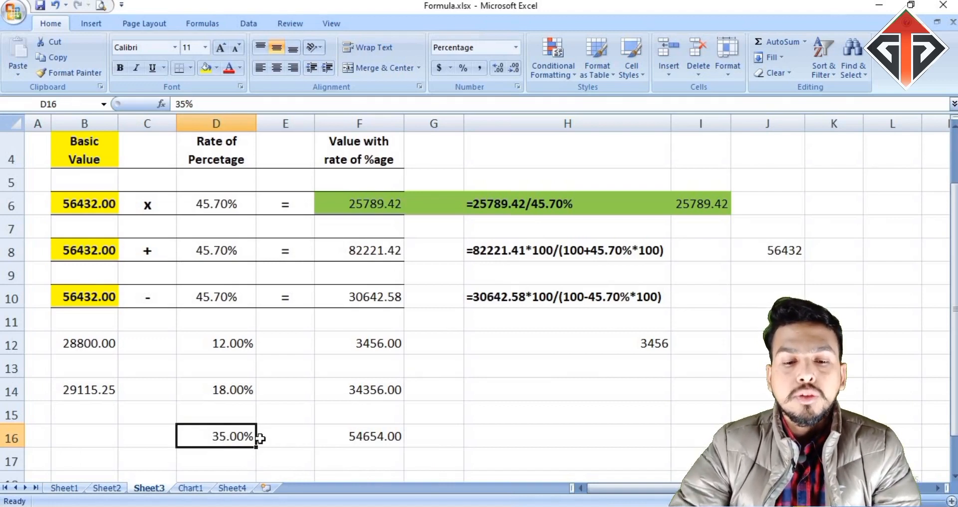
pyautogui.click(363, 434)
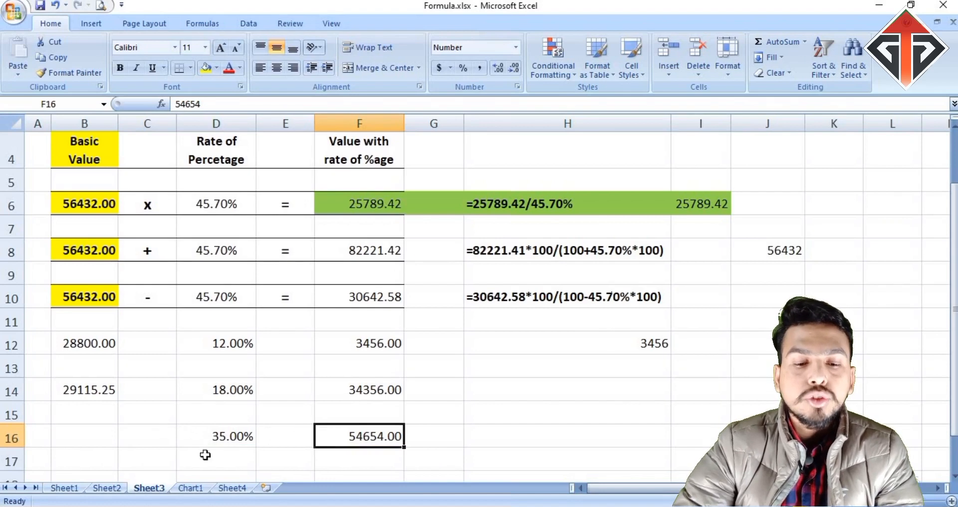
pyautogui.click(99, 435)
pyautogui.write('=')
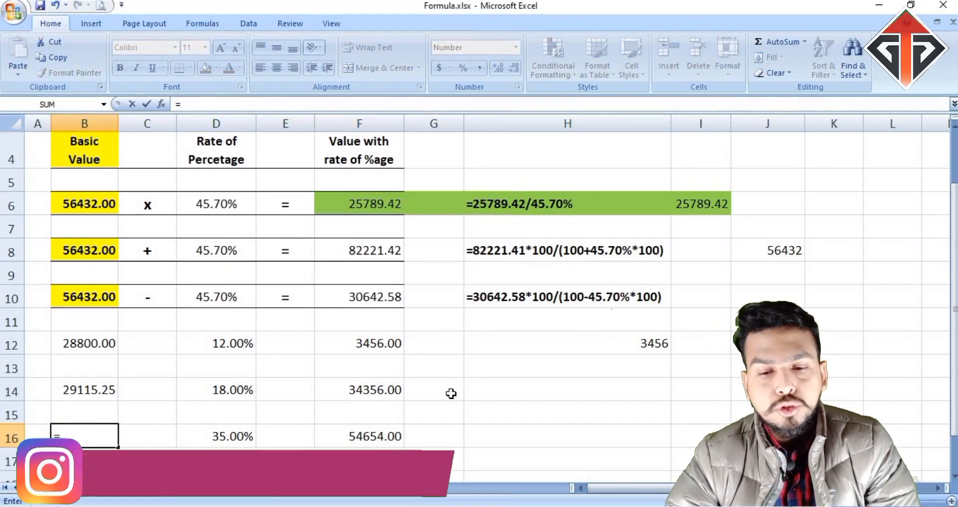
pyautogui.click(377, 437)
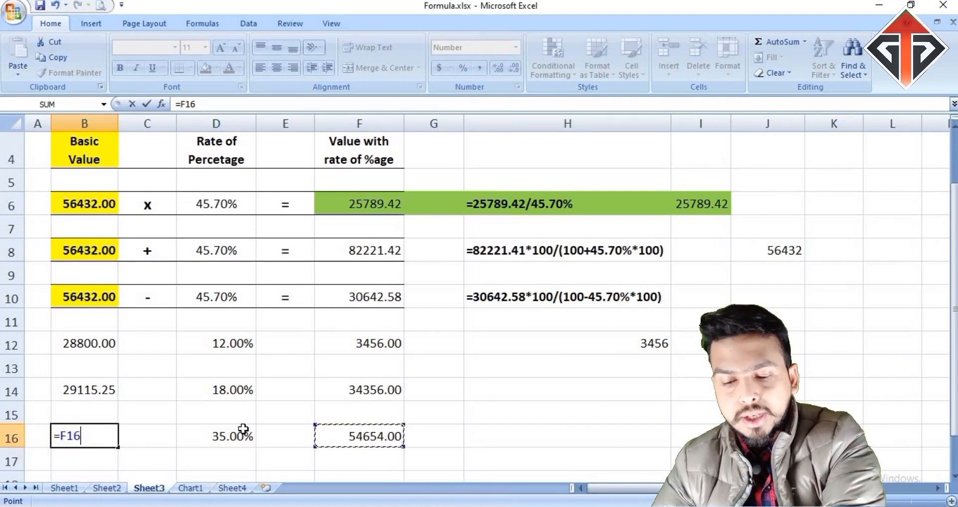
pyautogui.write('*1')
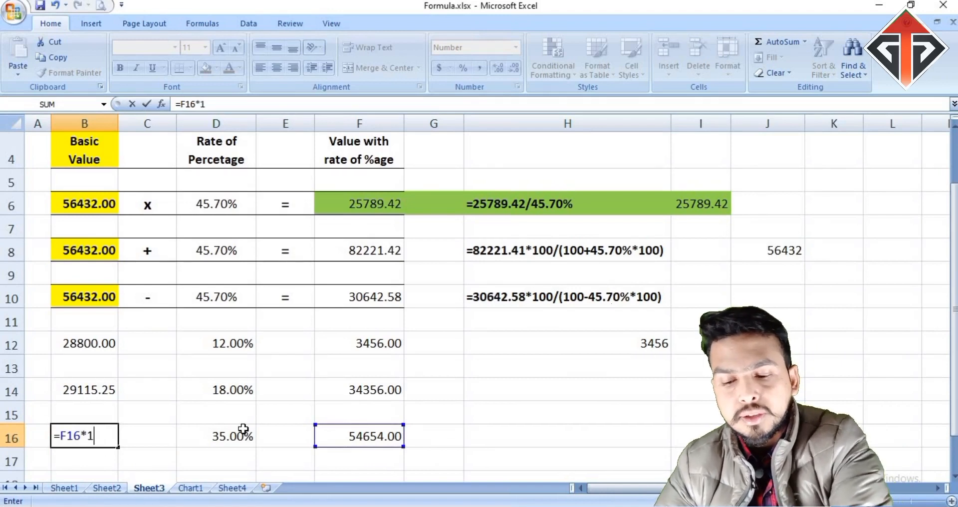
pyautogui.write('00')
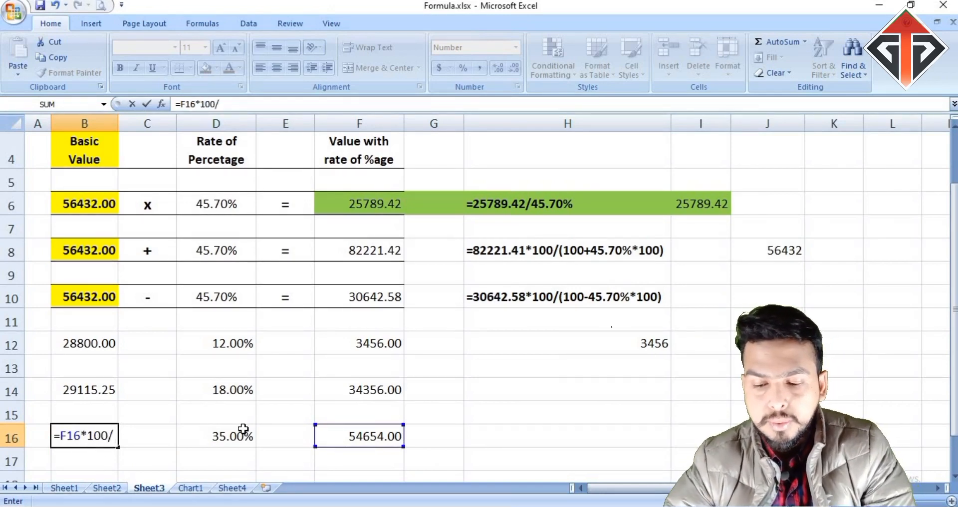
pyautogui.write('/(')
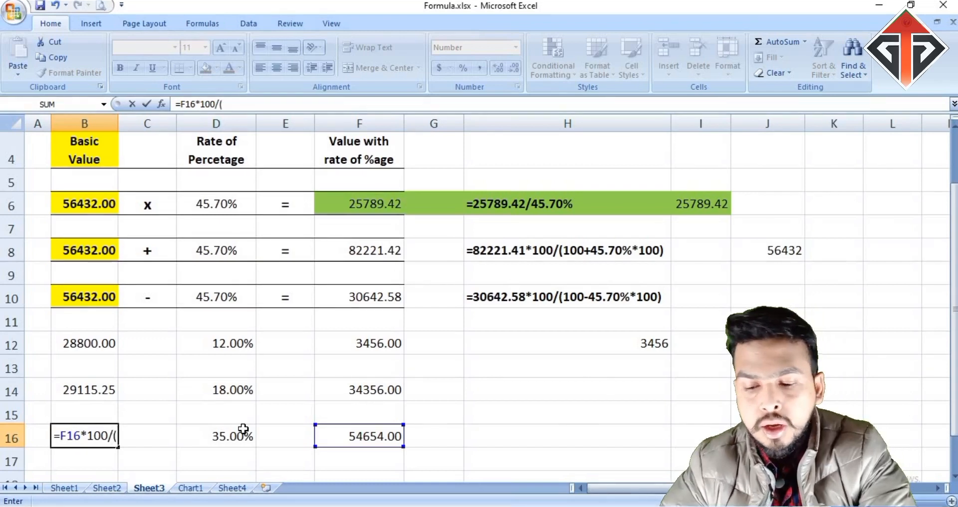
pyautogui.write('100-')
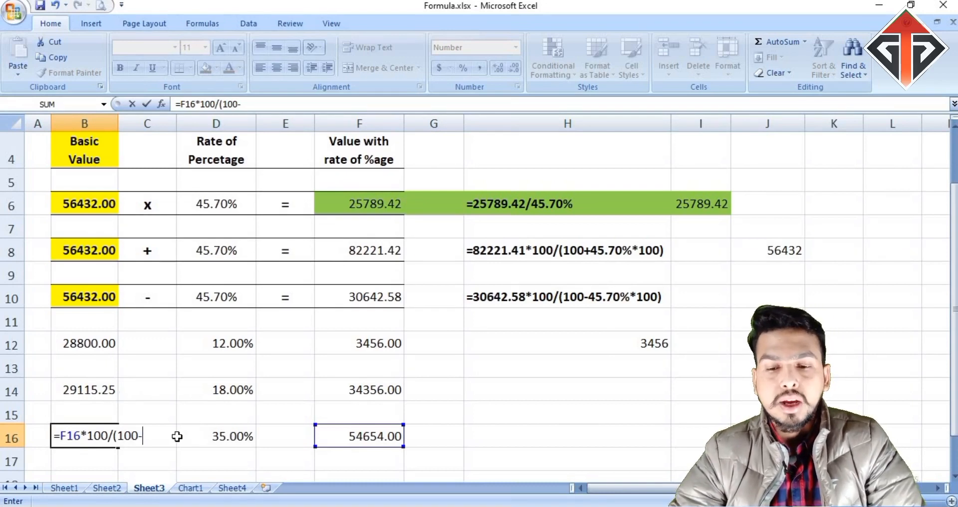
pyautogui.click(224, 442)
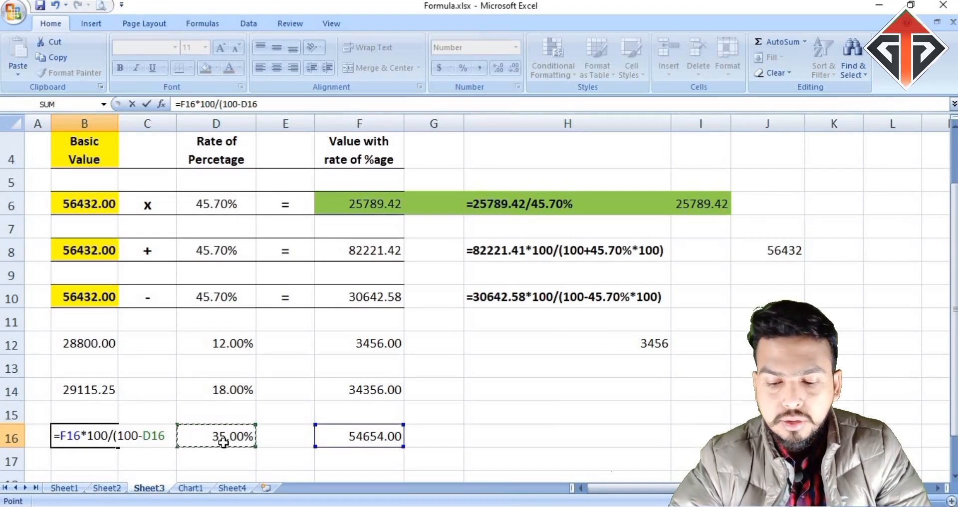
pyautogui.write('*100')
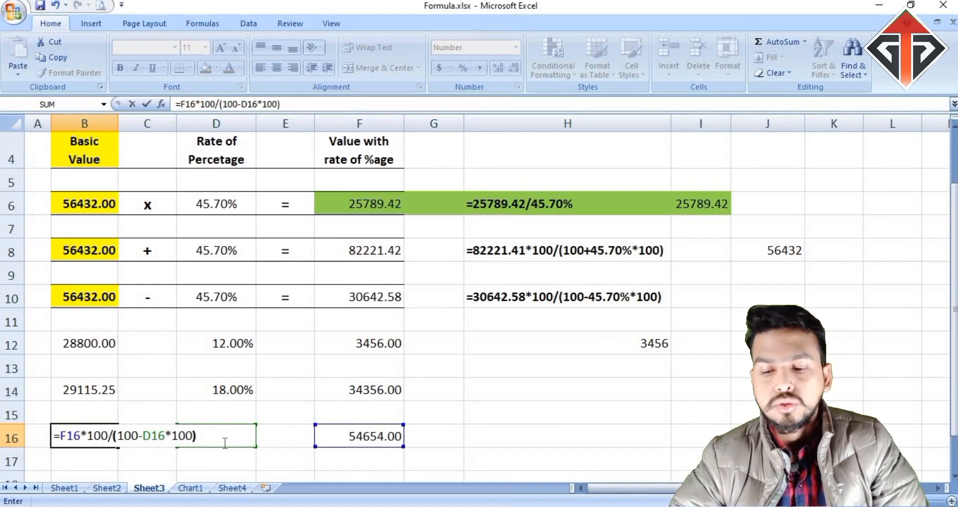
pyautogui.press('Return')
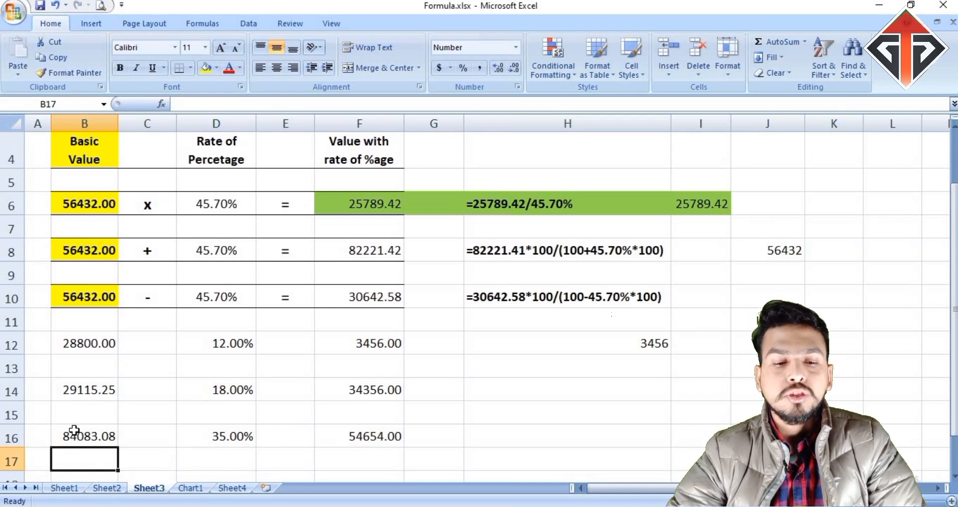
# Review the formula in B16, the rate in D16 and the decreased value in F16, and revisit row 14
pyautogui.click(74, 430)
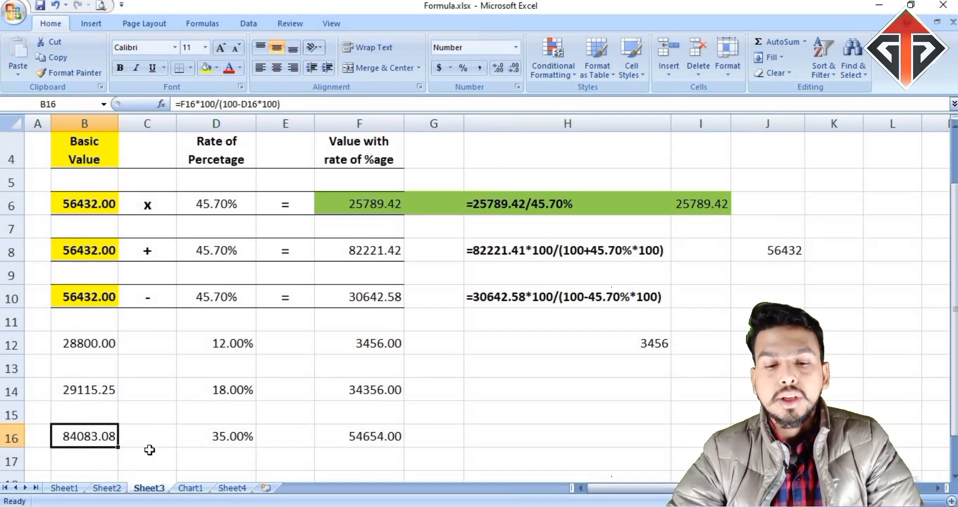
pyautogui.click(199, 439)
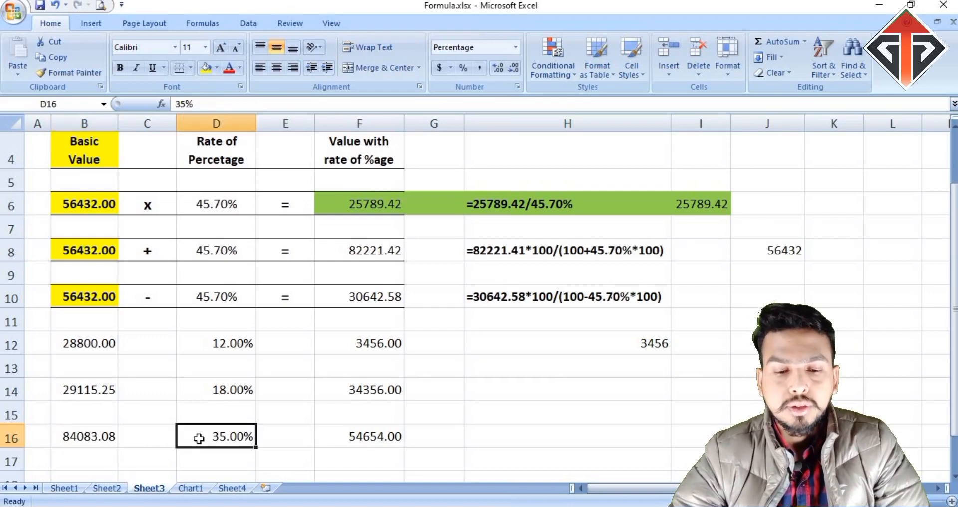
pyautogui.click(379, 436)
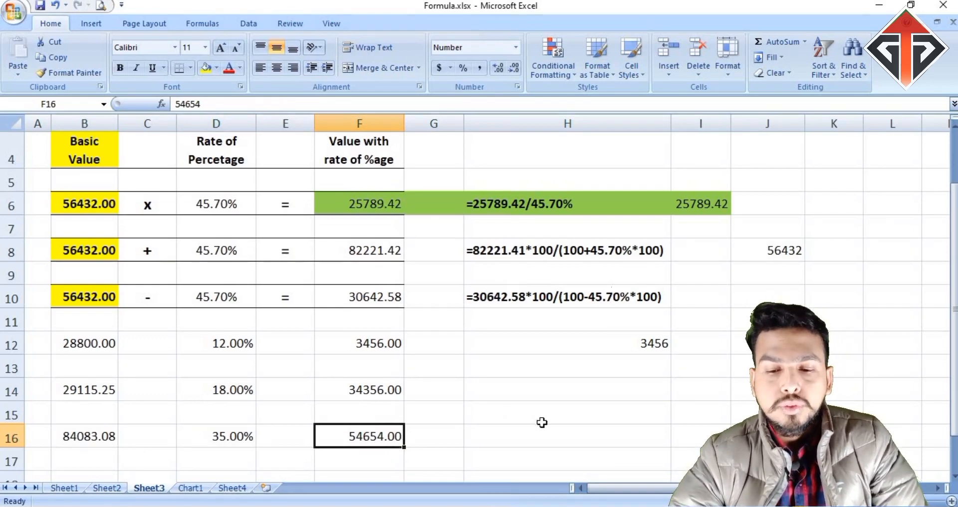
pyautogui.click(13, 391)
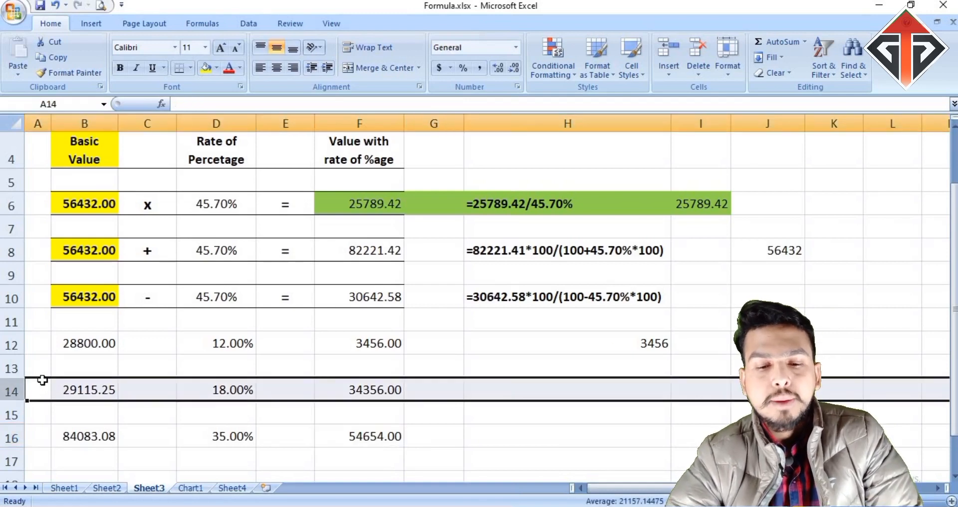
pyautogui.click(542, 390)
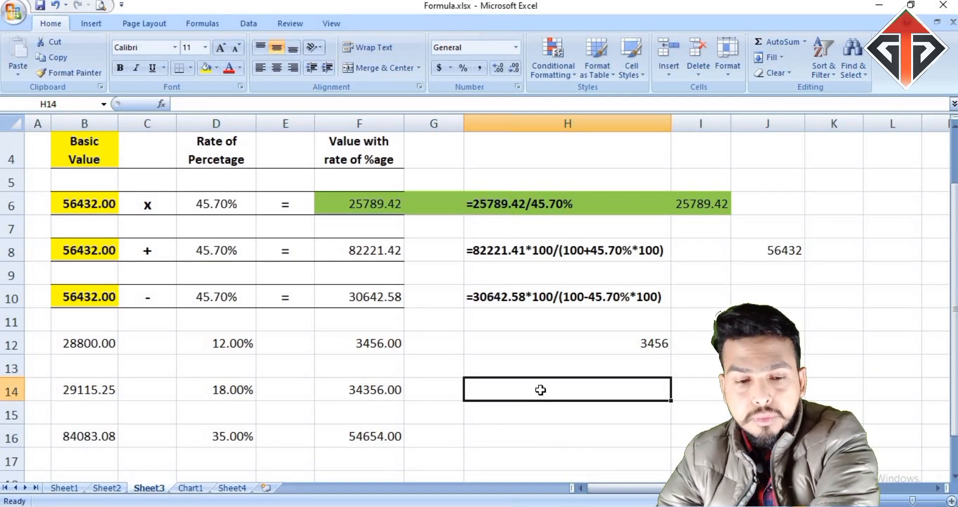
# Cross-check the increased value of row 14 in cell H14 with the formula =B14+(B14*D14)
pyautogui.write('=')
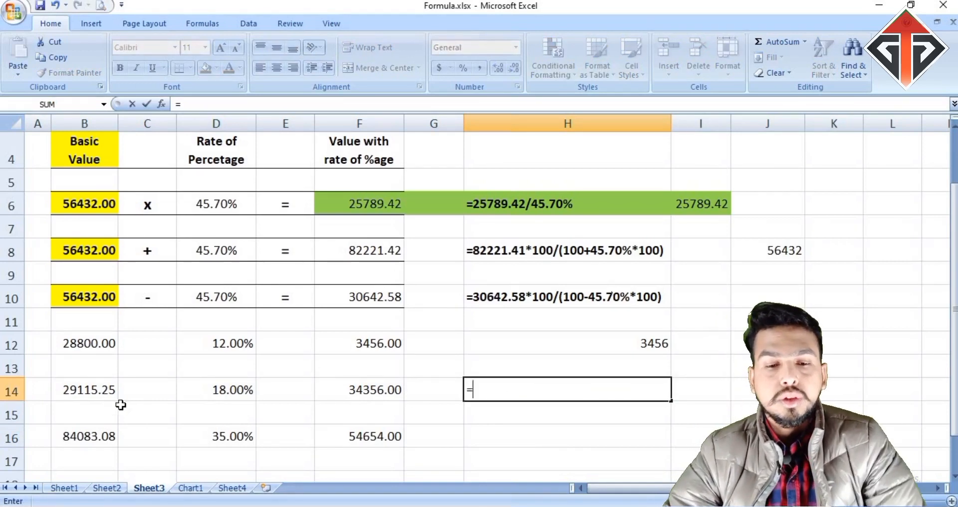
pyautogui.click(96, 387)
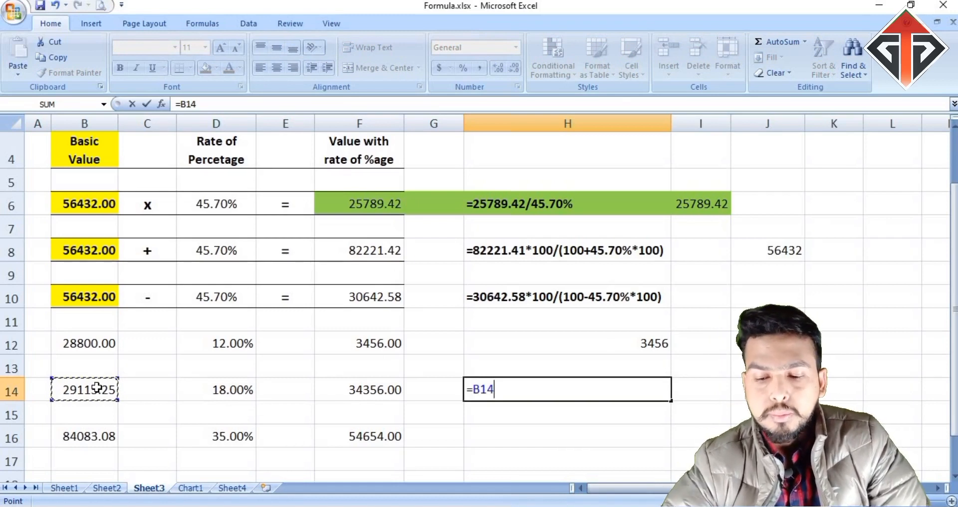
pyautogui.write('+(')
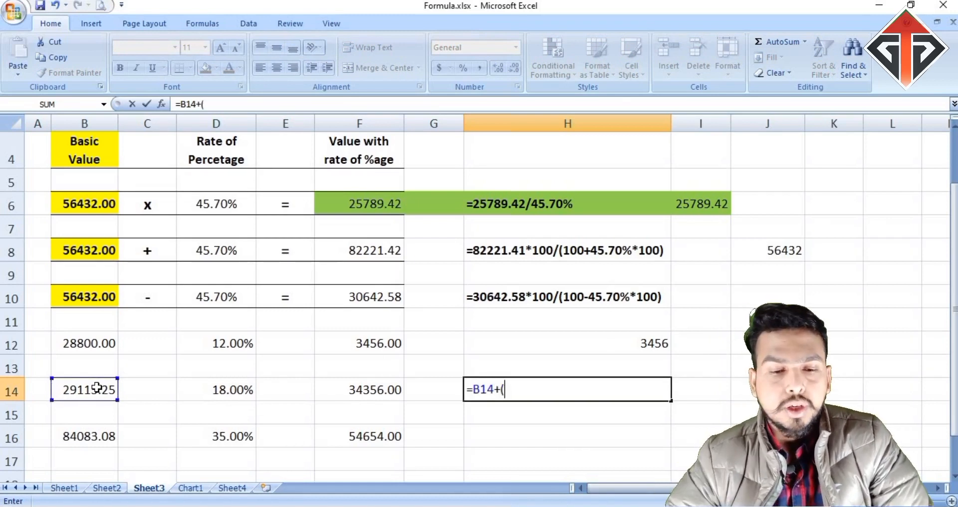
pyautogui.click(105, 389)
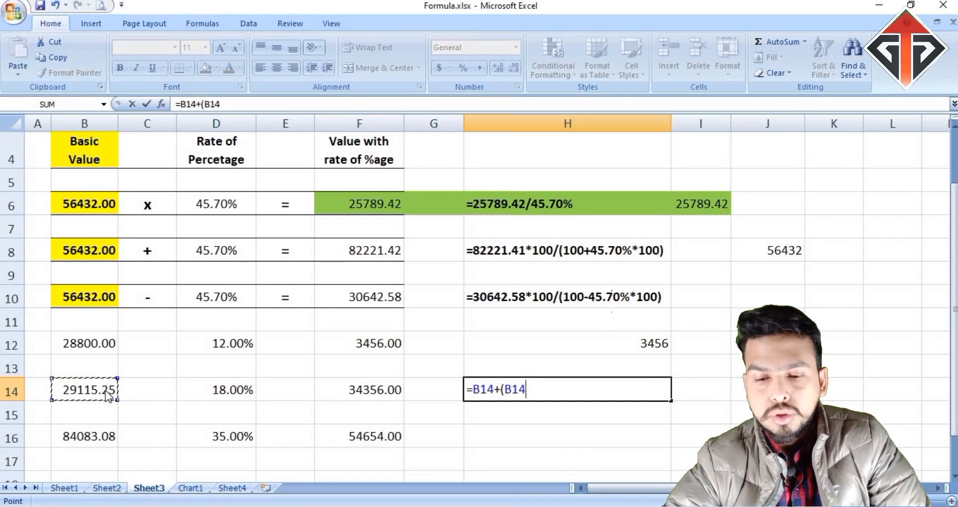
pyautogui.write('*')
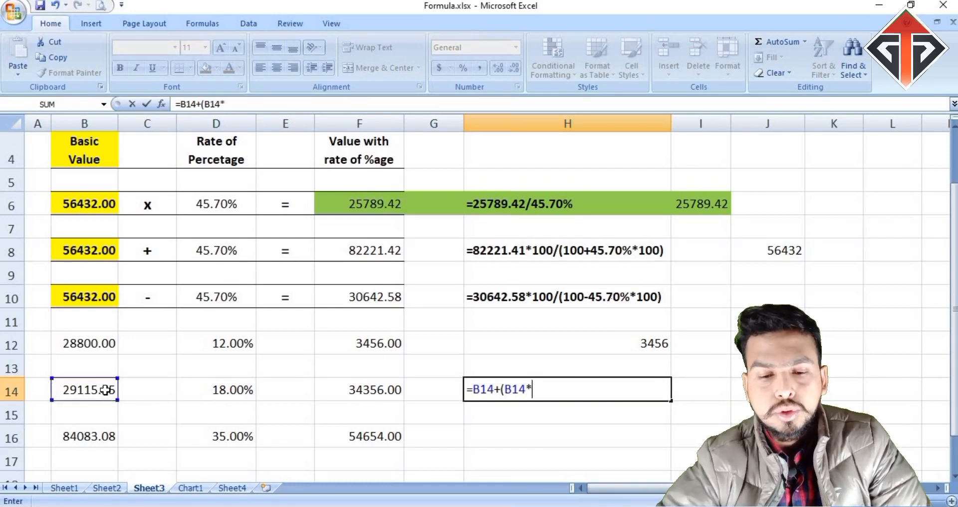
pyautogui.click(220, 386)
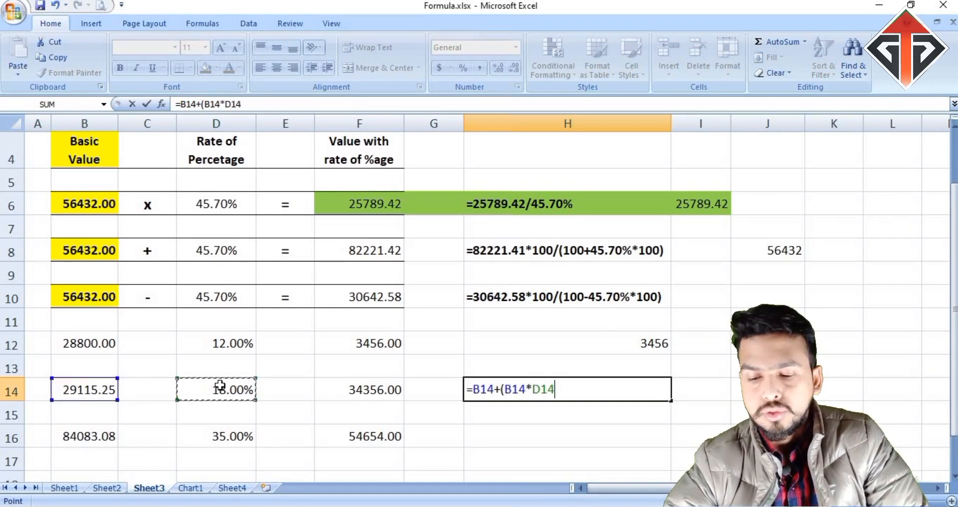
pyautogui.write(')')
pyautogui.press('Return')
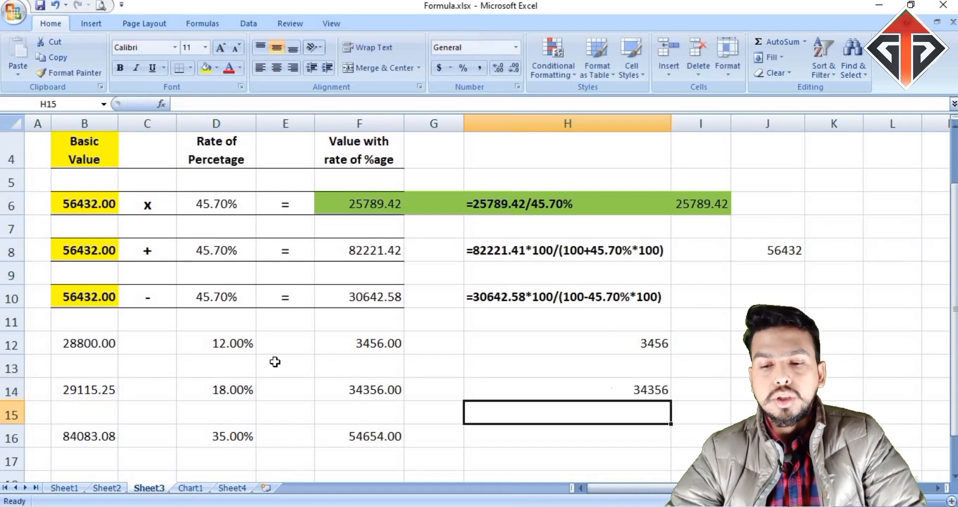
# Compare the check results in H14 and H12 with the values in F14 and F12
pyautogui.click(602, 395)
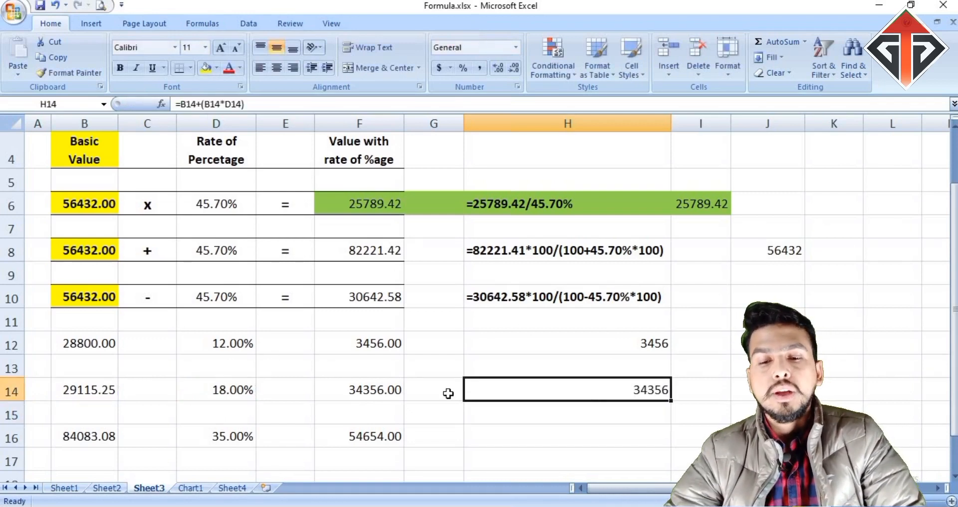
pyautogui.click(398, 391)
pyautogui.click(520, 392)
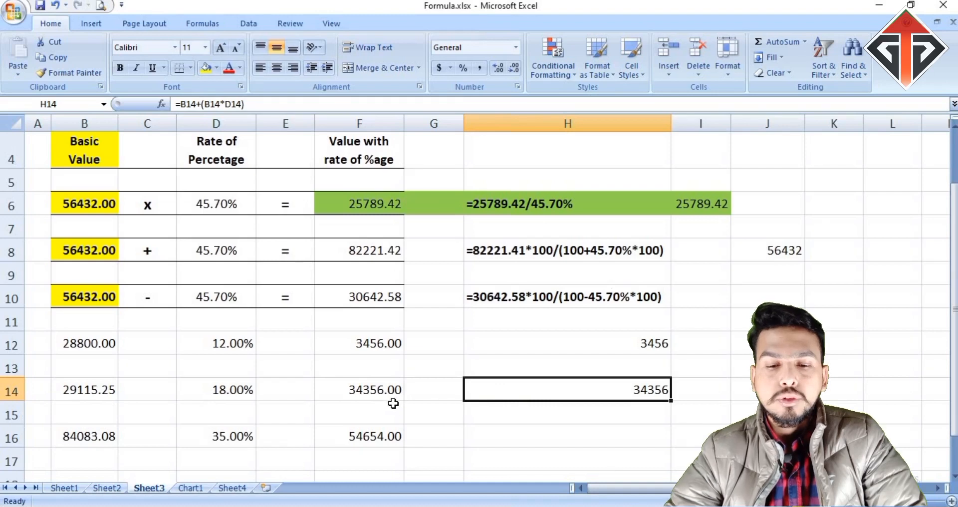
pyautogui.click(378, 391)
pyautogui.click(574, 385)
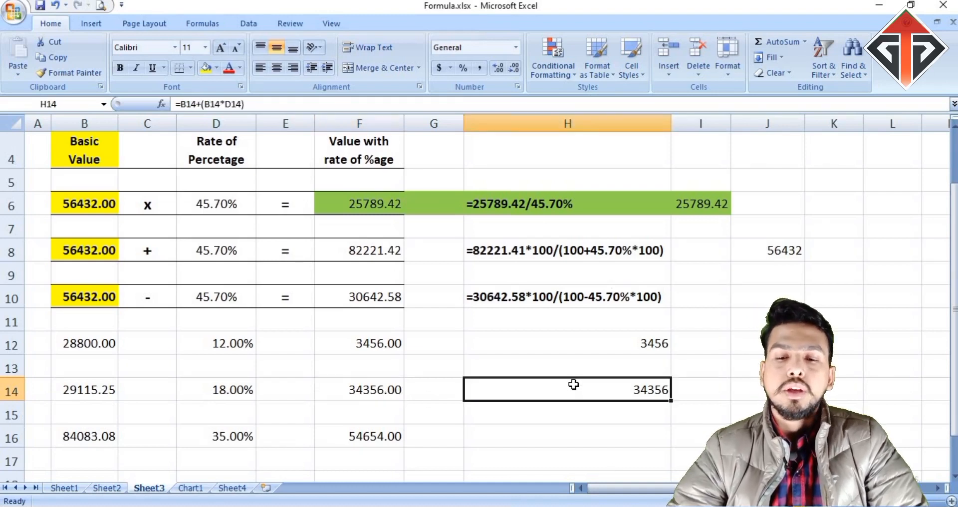
pyautogui.click(609, 337)
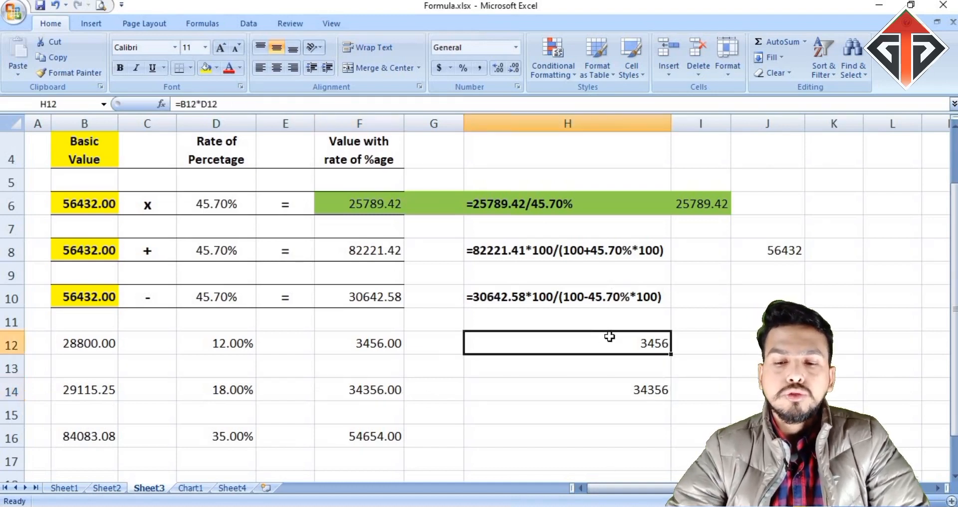
pyautogui.click(394, 348)
pyautogui.click(599, 349)
pyautogui.moveTo(394, 386); pyautogui.dragTo(524, 390)
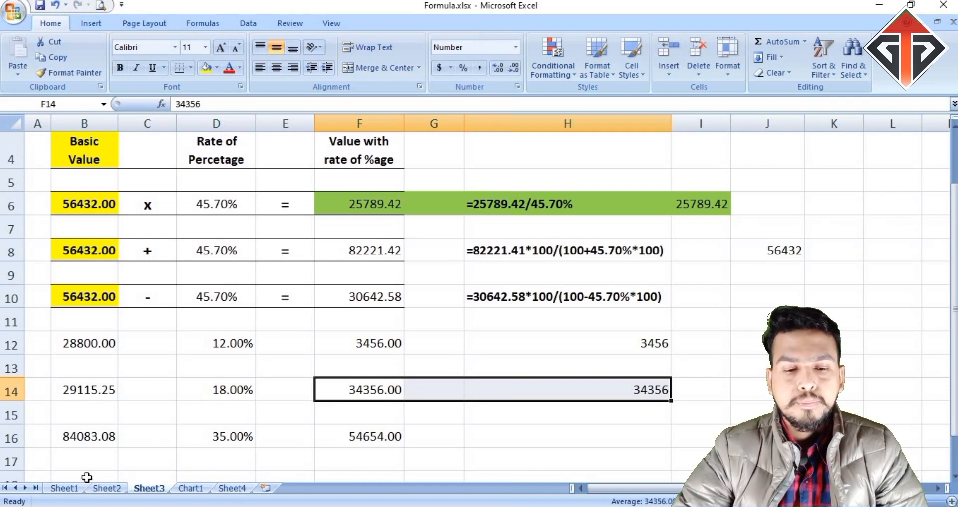
# Look over the examples on Sheet1 and the check formula in K14 on Sheet2, and return to H14 on Sheet3
pyautogui.click(64, 488)
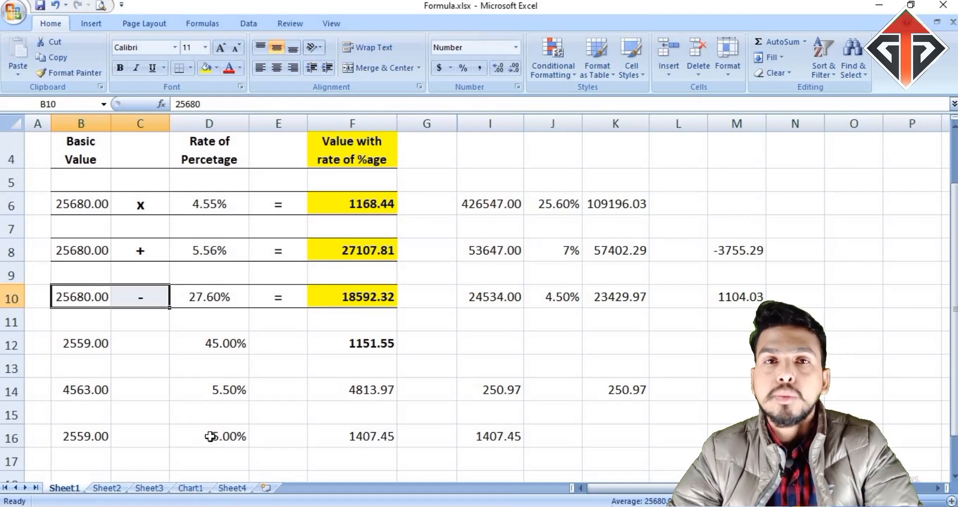
pyautogui.click(104, 489)
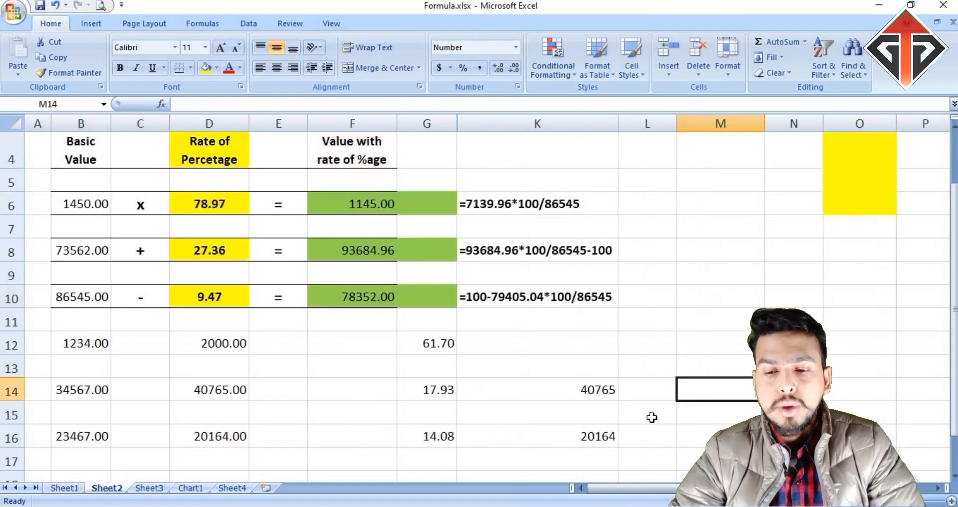
pyautogui.click(603, 389)
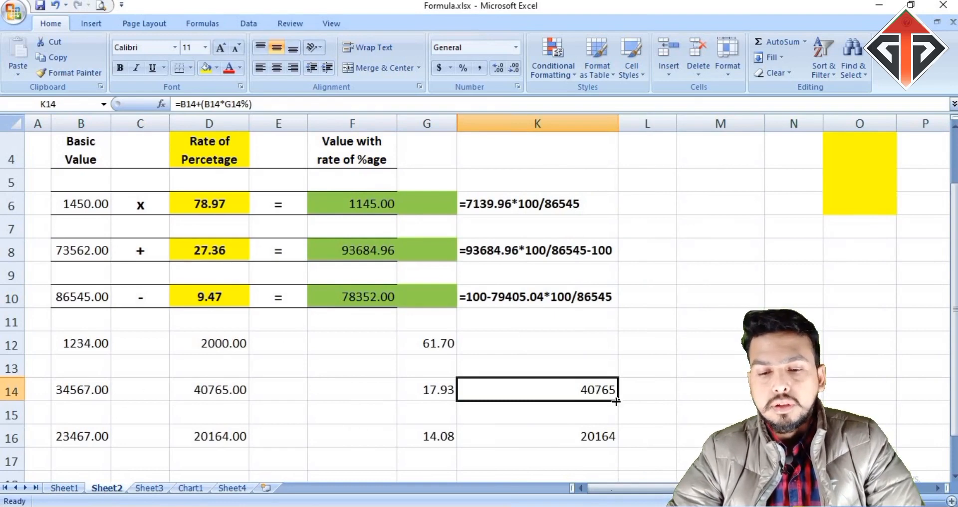
pyautogui.click(148, 488)
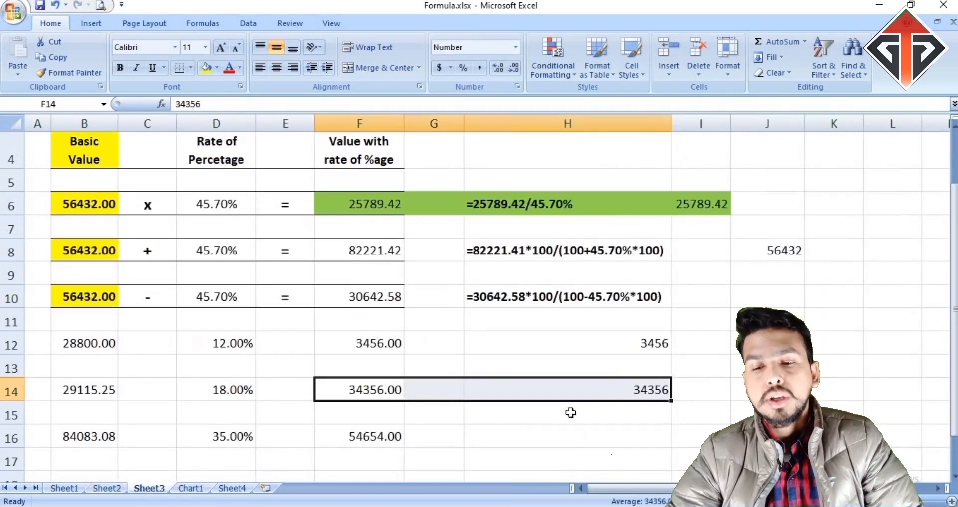
pyautogui.click(582, 388)
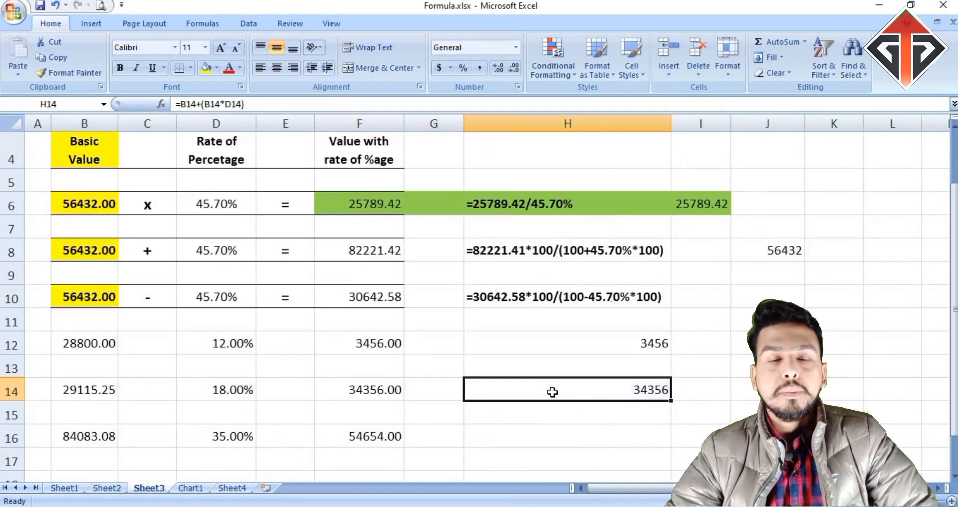
# Review the basic value, rate, increased value and check formula in row 14 of Sheet3
pyautogui.click(74, 390)
pyautogui.click(212, 390)
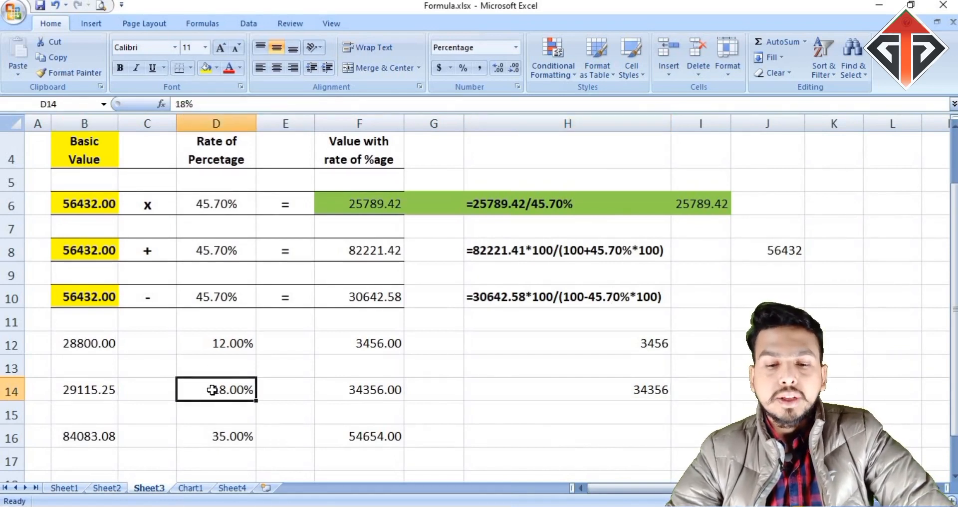
pyautogui.click(533, 389)
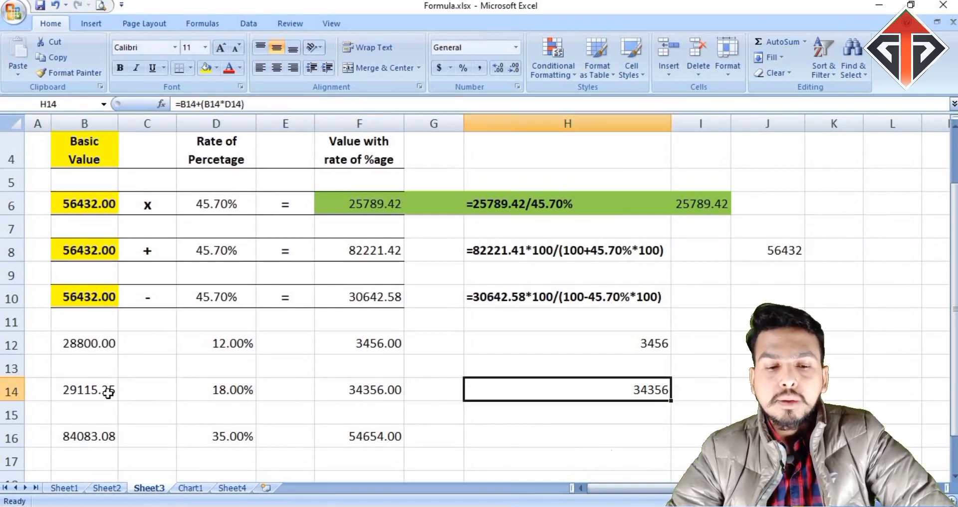
pyautogui.click(108, 393)
pyautogui.click(371, 394)
pyautogui.click(251, 388)
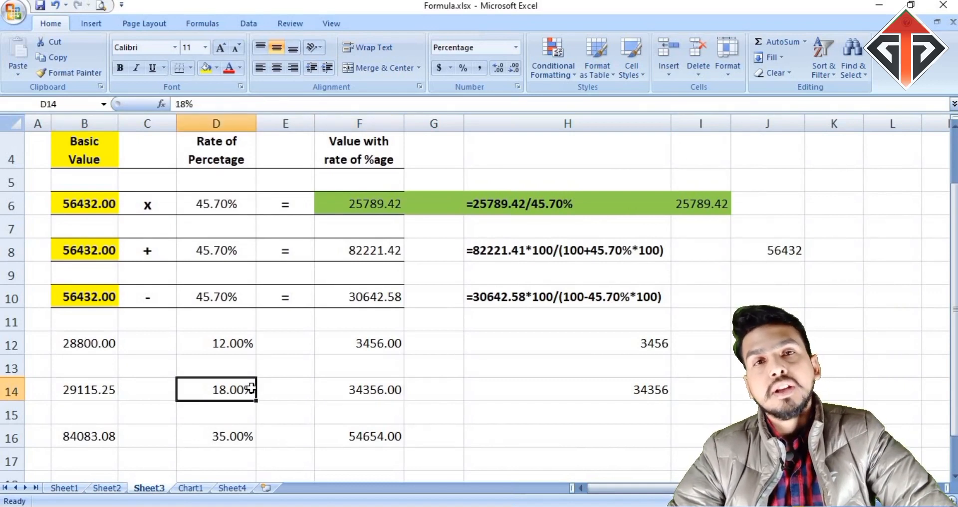
pyautogui.click(107, 389)
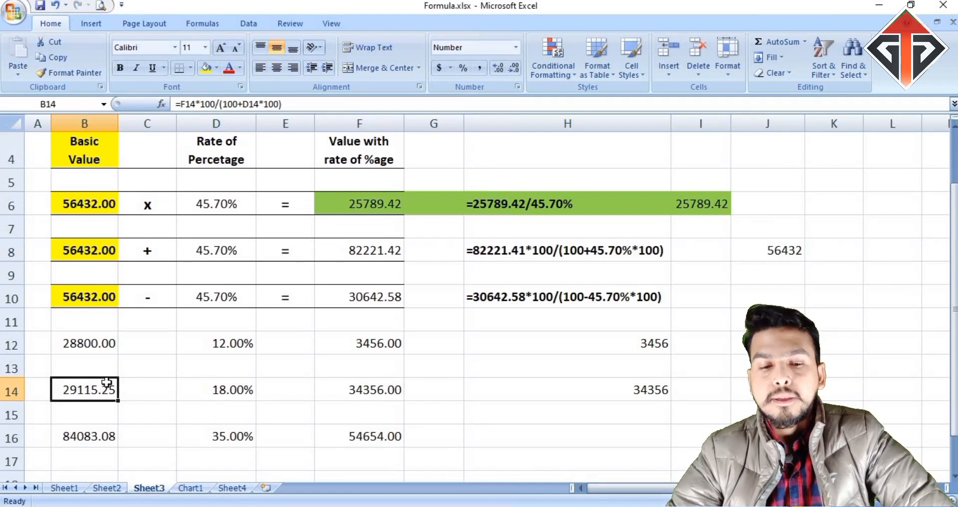
# Cross-check the decreased value of row 16 in cell H16 with the formula =B16-(B16*D16)
pyautogui.click(72, 439)
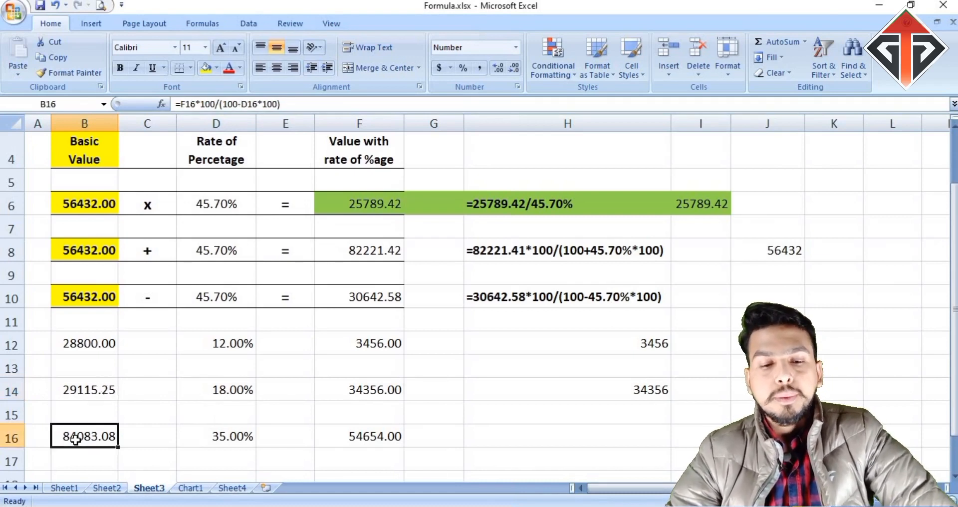
pyautogui.click(408, 441)
pyautogui.click(605, 429)
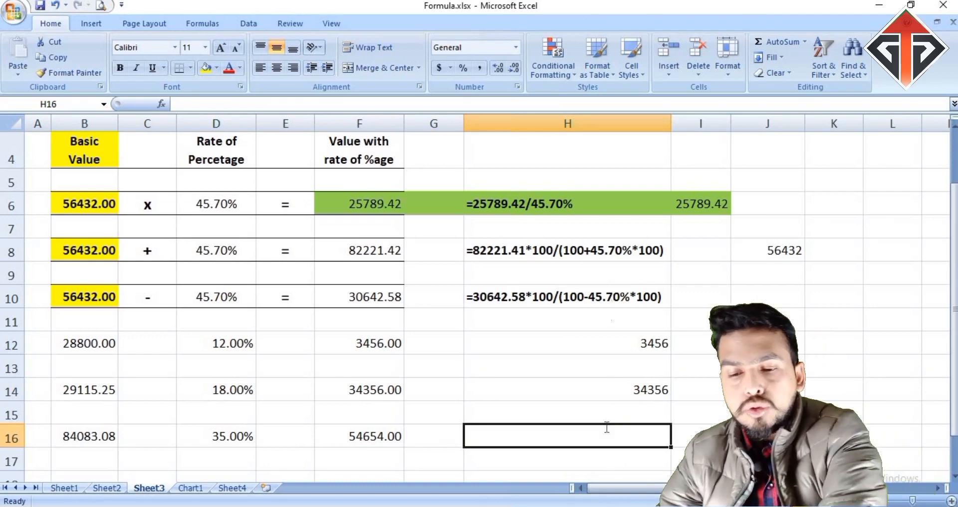
pyautogui.write('=')
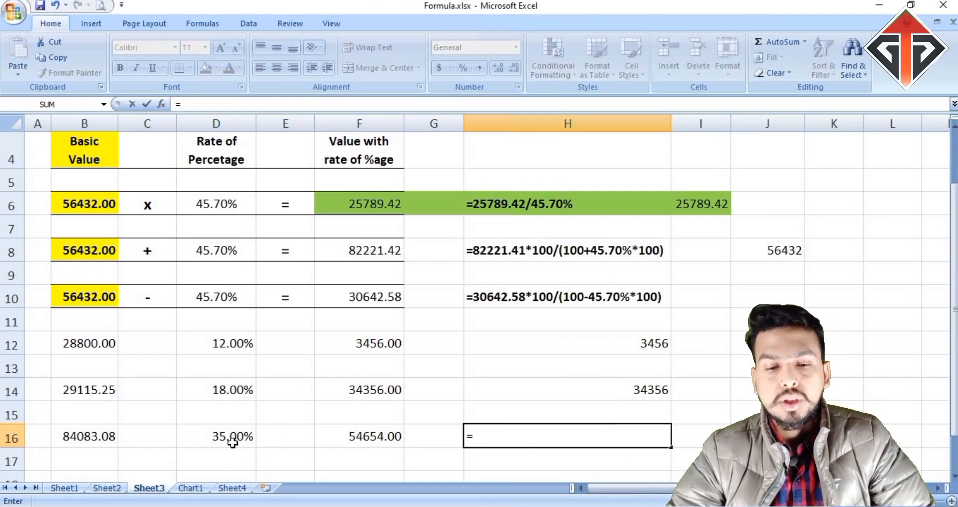
pyautogui.click(127, 438)
pyautogui.click(97, 438)
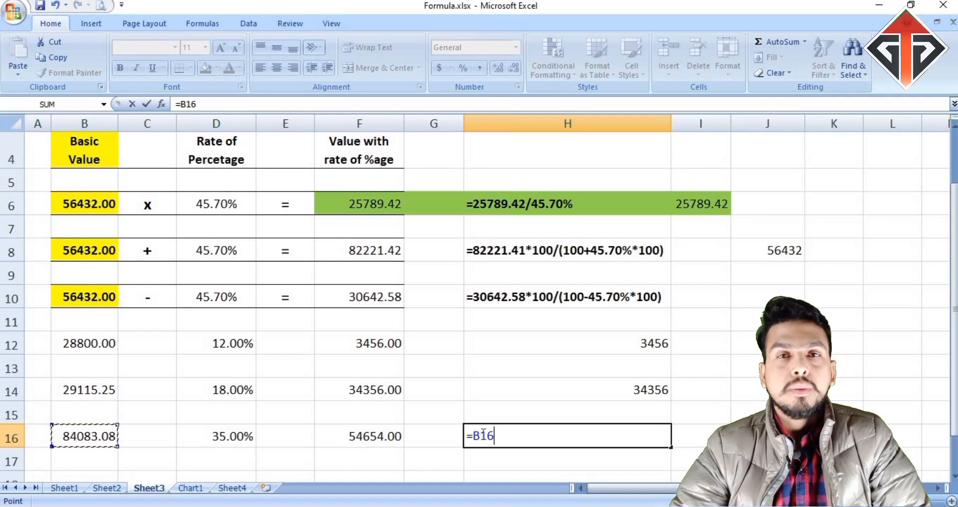
pyautogui.write('-(')
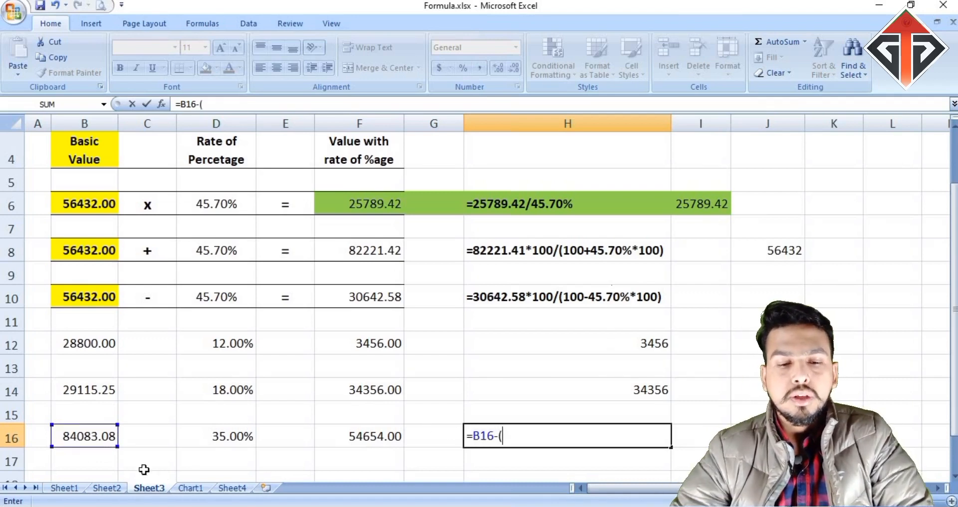
pyautogui.click(107, 437)
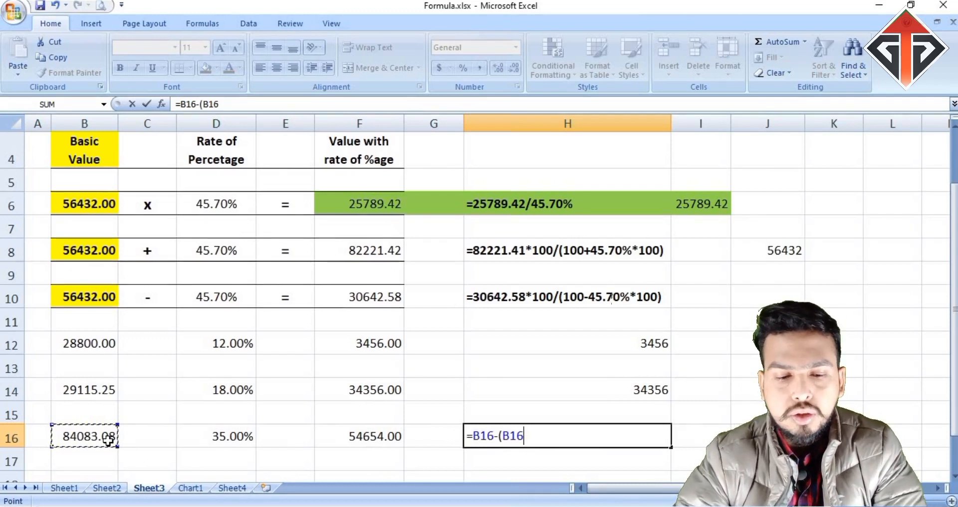
pyautogui.write('*')
pyautogui.click(190, 433)
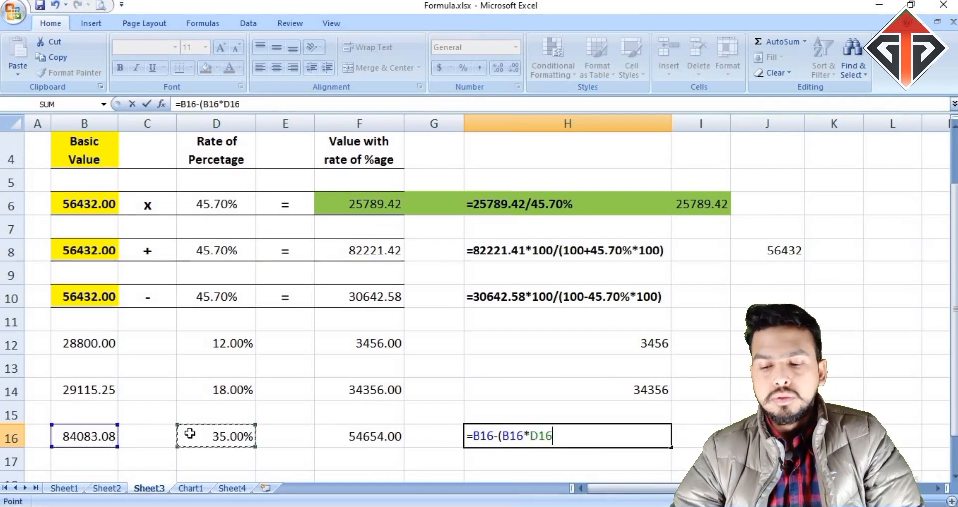
pyautogui.write(')')
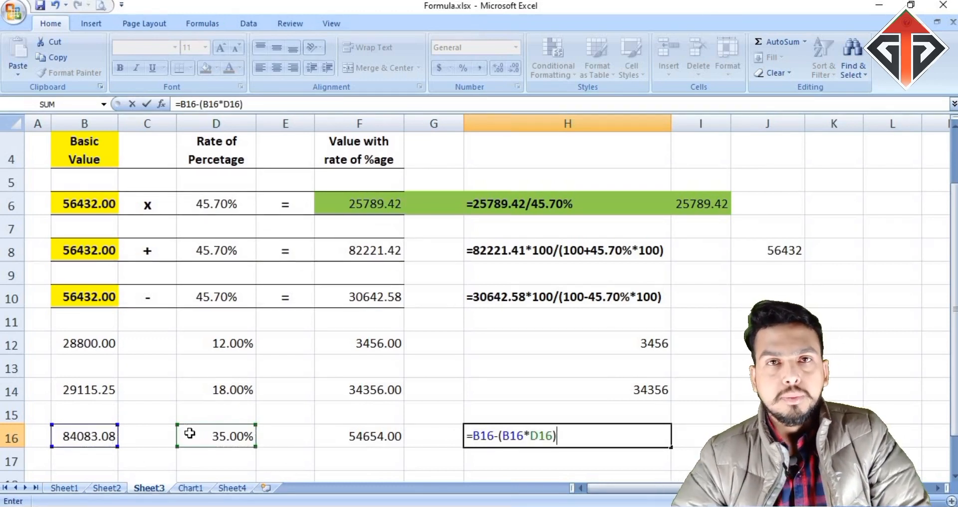
pyautogui.press('Return')
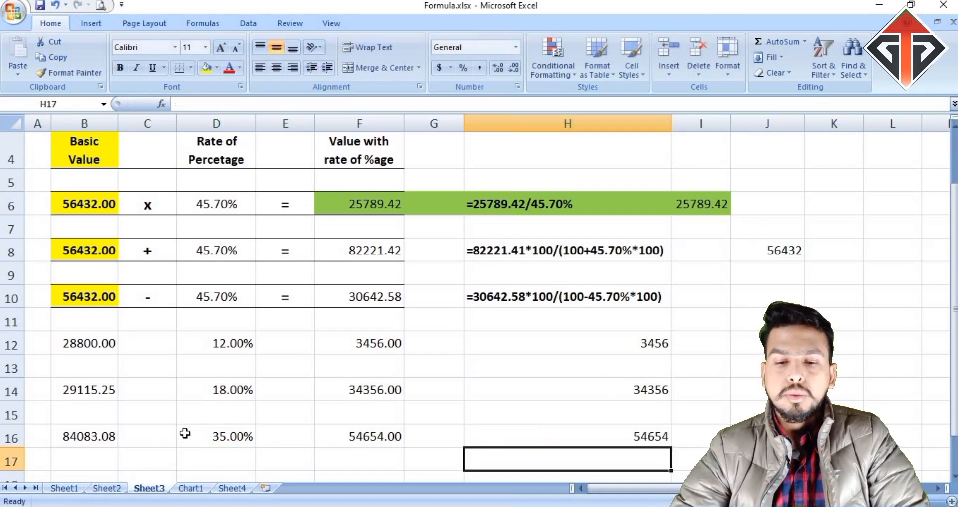
# Compare F16 with its check in H16, and review the basic values in B12:B16 and the row 12 example
pyautogui.moveTo(355, 432); pyautogui.dragTo(577, 438)
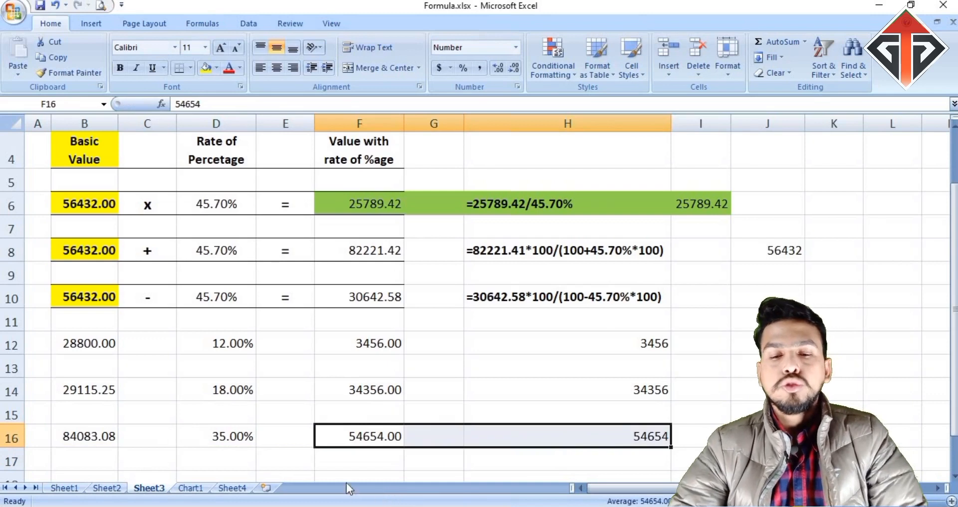
pyautogui.click(399, 386)
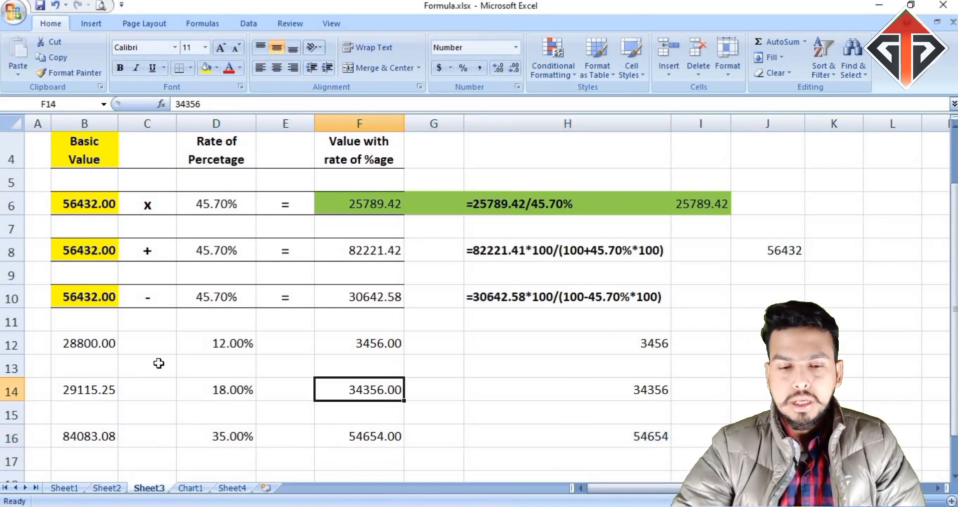
pyautogui.moveTo(107, 338); pyautogui.dragTo(109, 434)
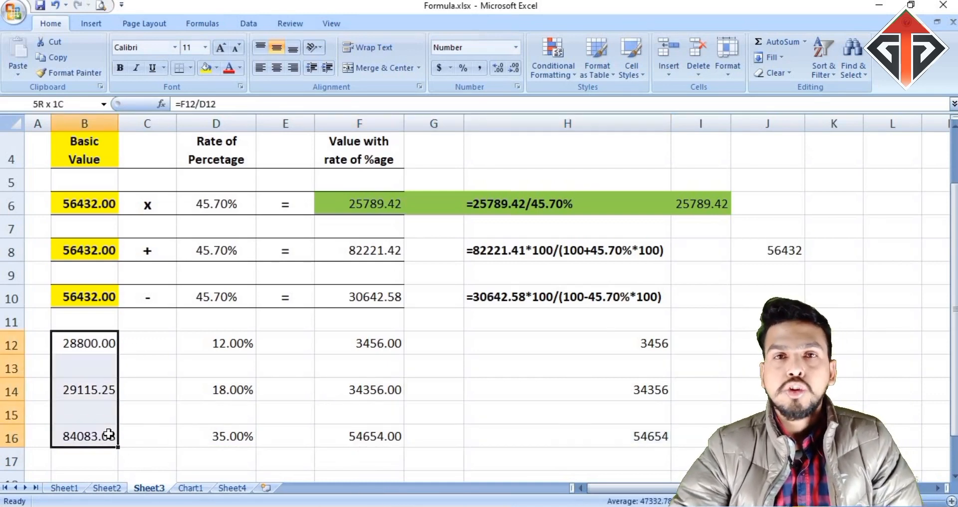
pyautogui.click(214, 344)
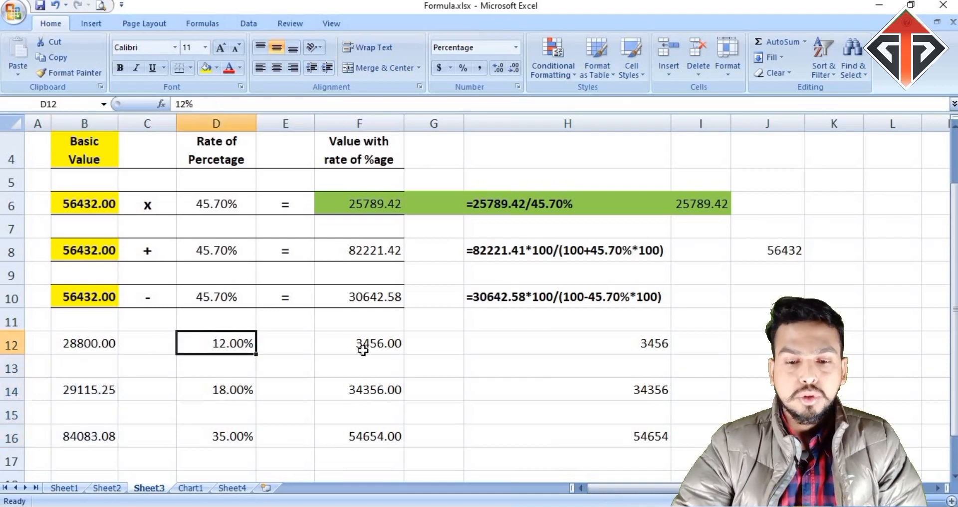
pyautogui.click(622, 348)
pyautogui.click(346, 342)
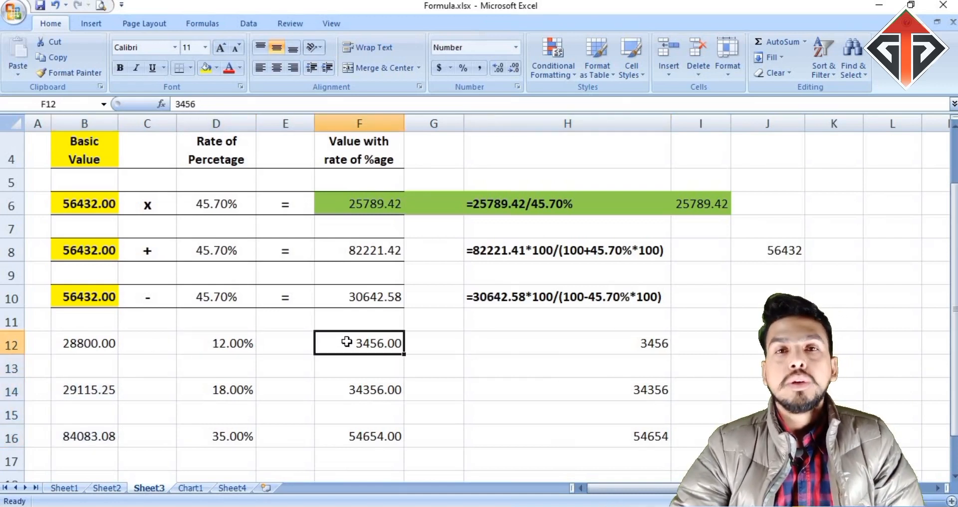
# Review the basic value in B12, the rate in D12 and the value in F12 of the row 12 example
pyautogui.moveTo(72, 341); pyautogui.dragTo(265, 341)
pyautogui.click(350, 340)
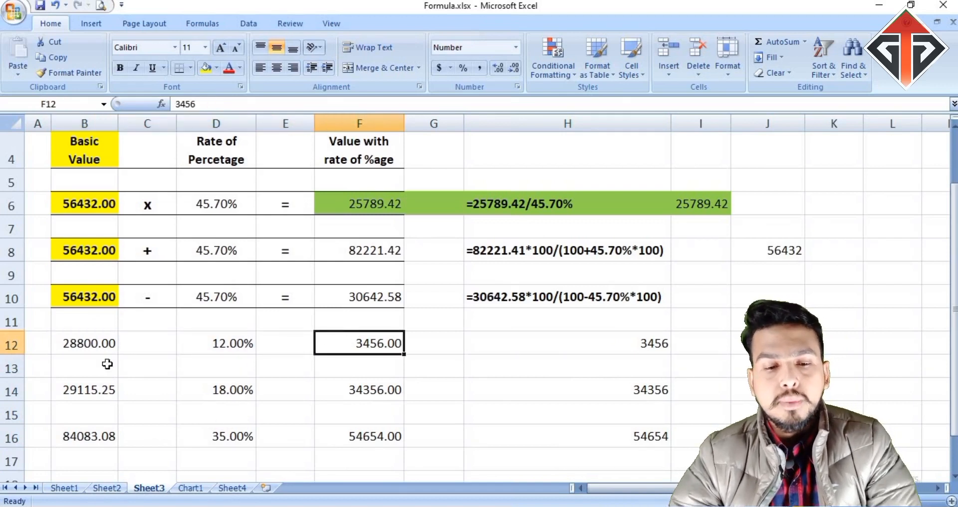
pyautogui.click(85, 343)
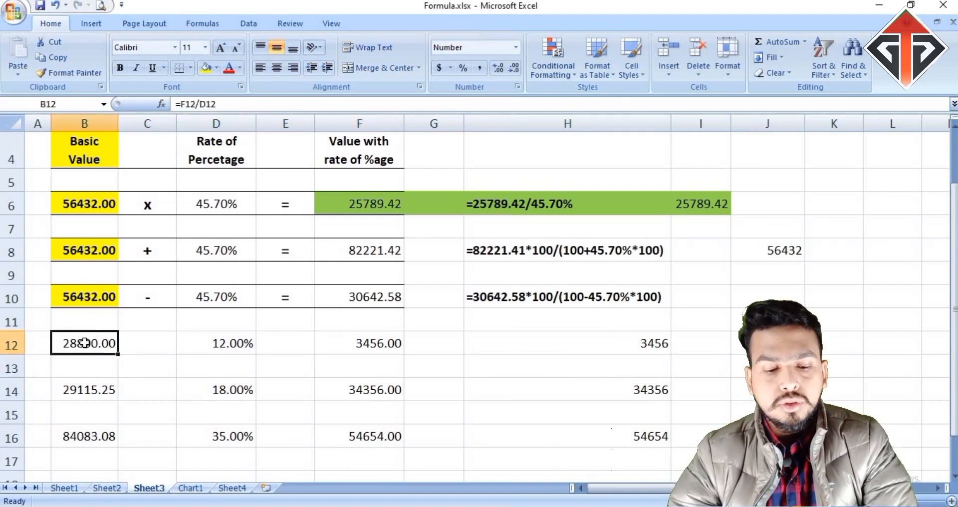
pyautogui.keyDown('ctrl'); pyautogui.click(373, 348); pyautogui.keyUp('ctrl')
pyautogui.click(237, 348)
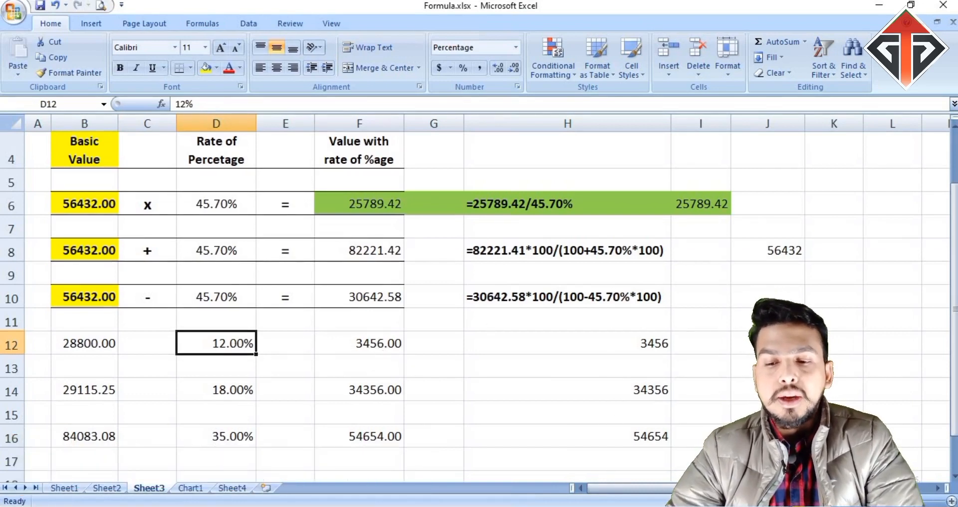
# Review the check values in H12:H16, and compare the rates and values of the row 12 and row 14 examples
pyautogui.click(744, 343)
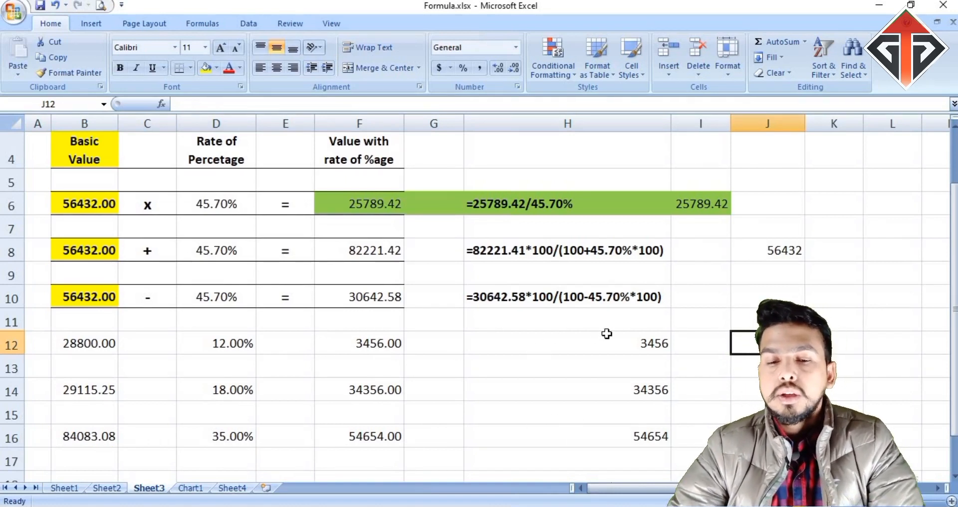
pyautogui.moveTo(595, 345); pyautogui.dragTo(603, 426)
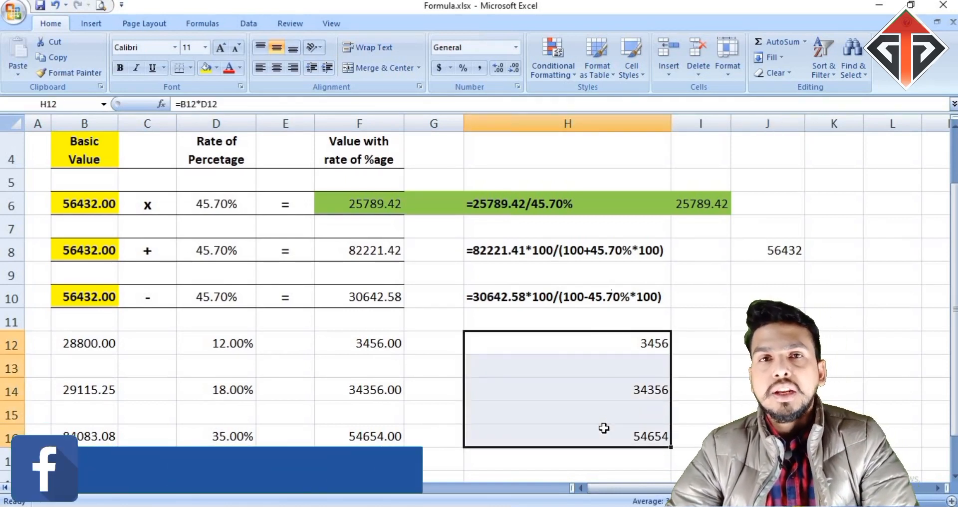
pyautogui.click(537, 422)
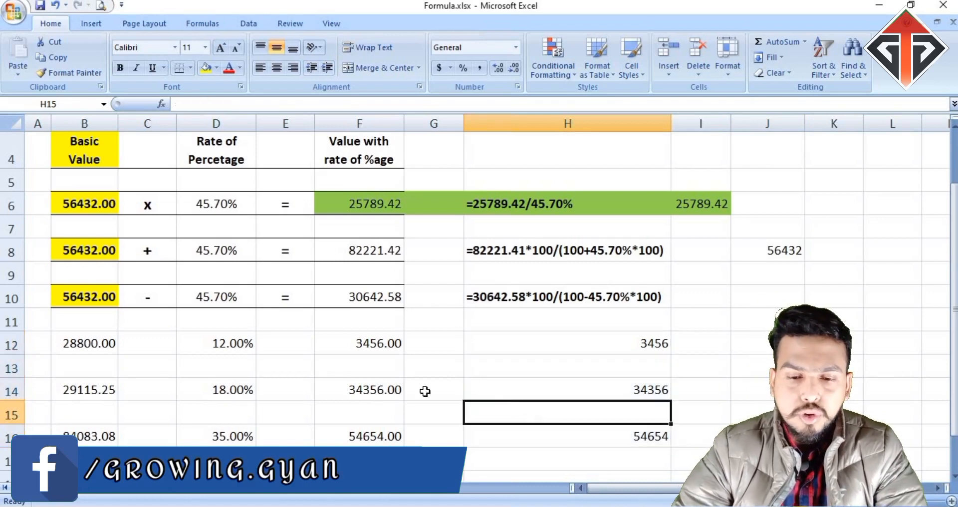
pyautogui.click(229, 339)
pyautogui.click(215, 388)
pyautogui.click(361, 337)
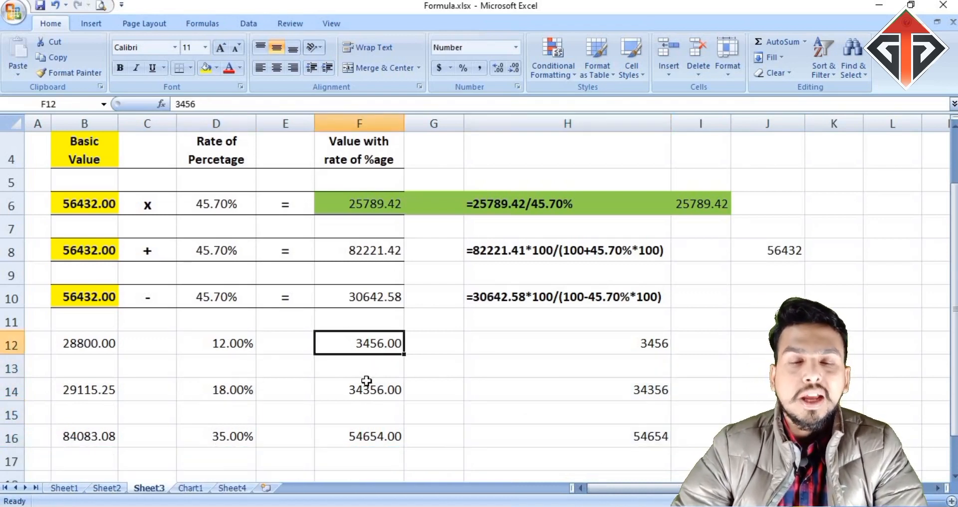
pyautogui.click(366, 379)
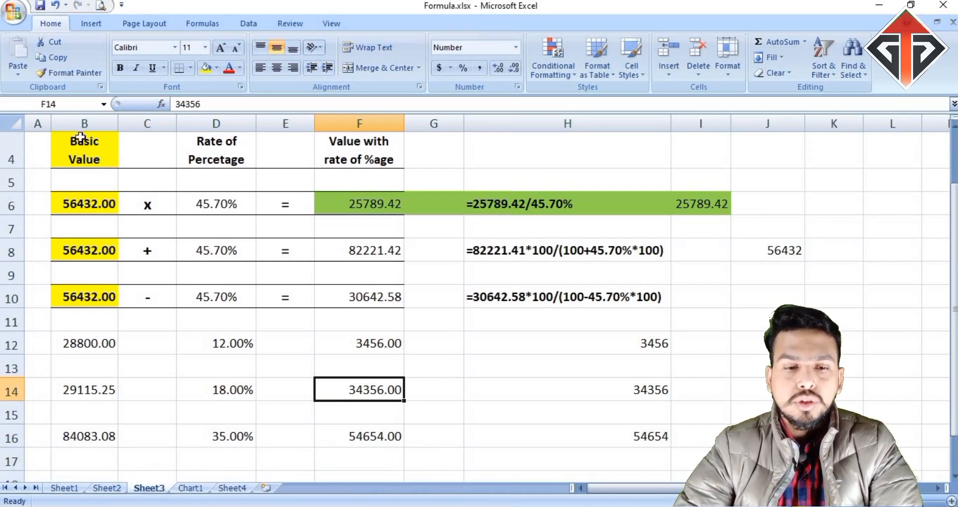
# Compare the value in F12 with the increased value in F8 and the decreased value in F10
pyautogui.click(106, 102)
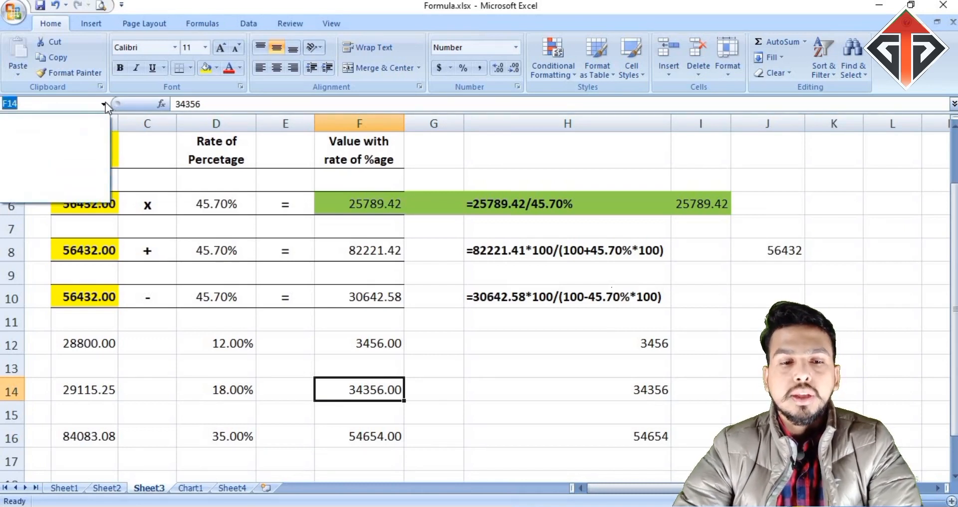
pyautogui.click(106, 102)
pyautogui.click(392, 340)
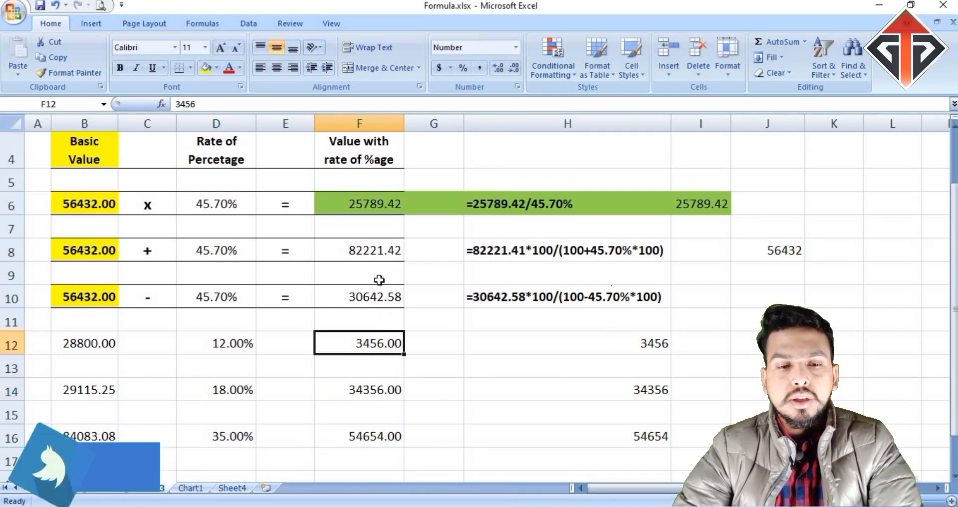
pyautogui.click(379, 293)
pyautogui.click(379, 251)
pyautogui.click(370, 300)
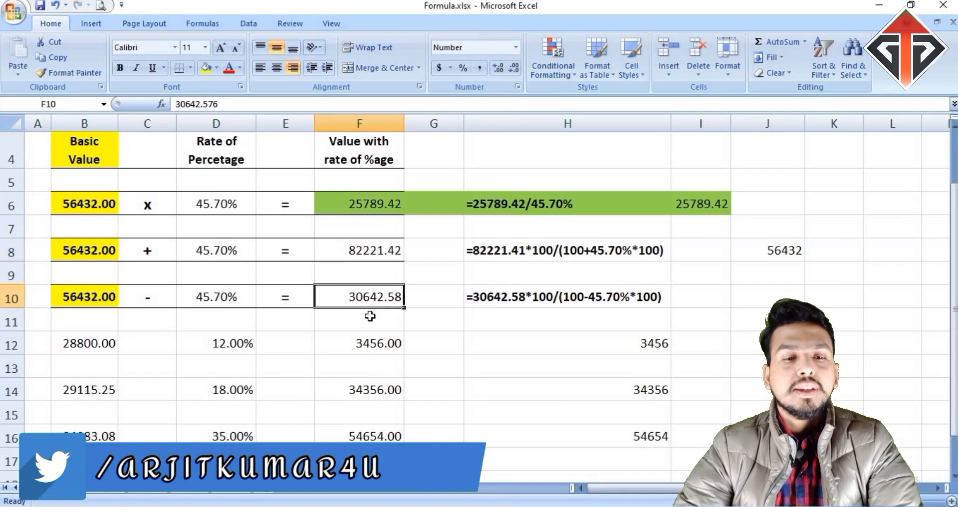
pyautogui.click(364, 345)
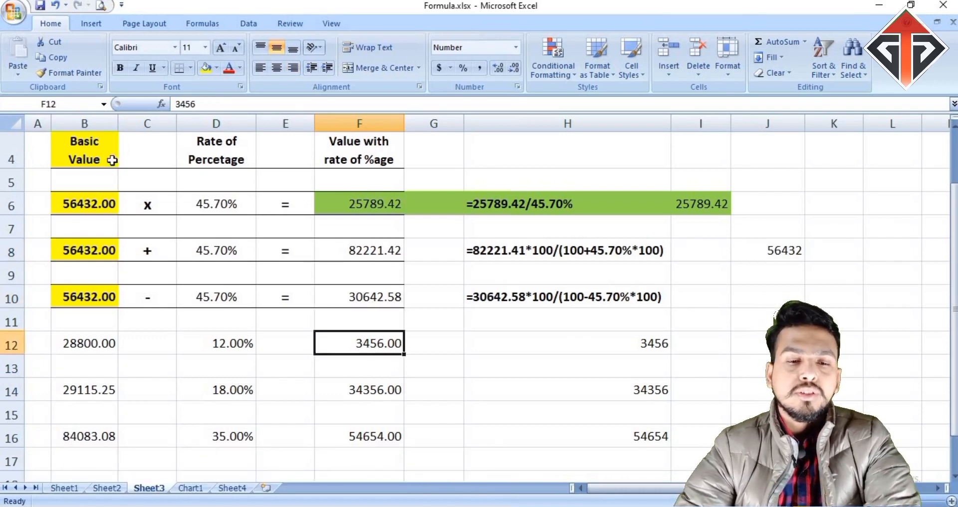
# Inspect the entry in F12 and highlight the basic value formula in B12, and leave cell editing
pyautogui.click(171, 107)
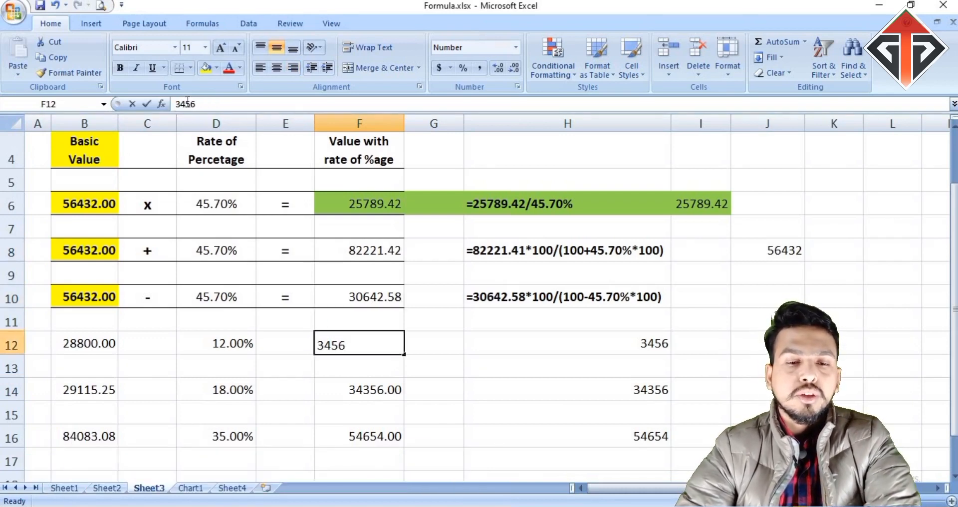
pyautogui.click(84, 345)
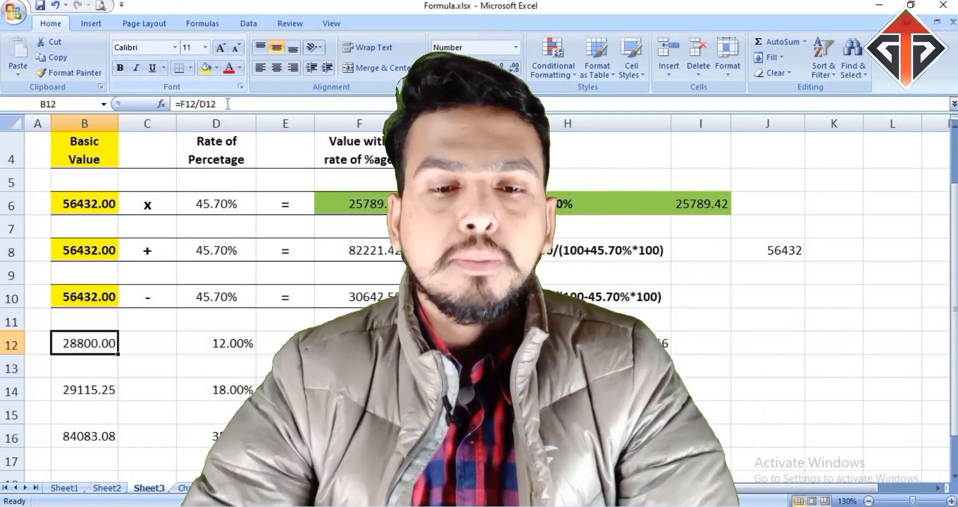
pyautogui.moveTo(226, 104); pyautogui.dragTo(153, 96)
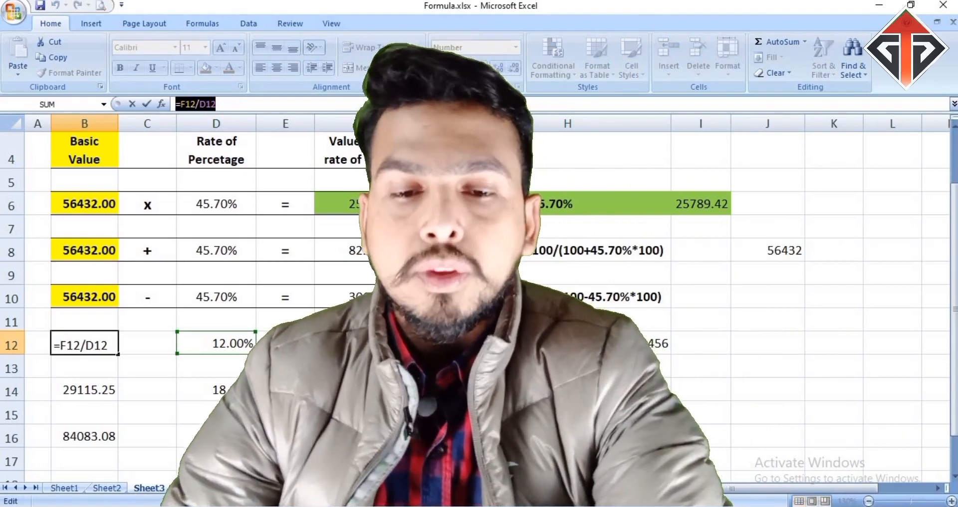
pyautogui.click(146, 103)
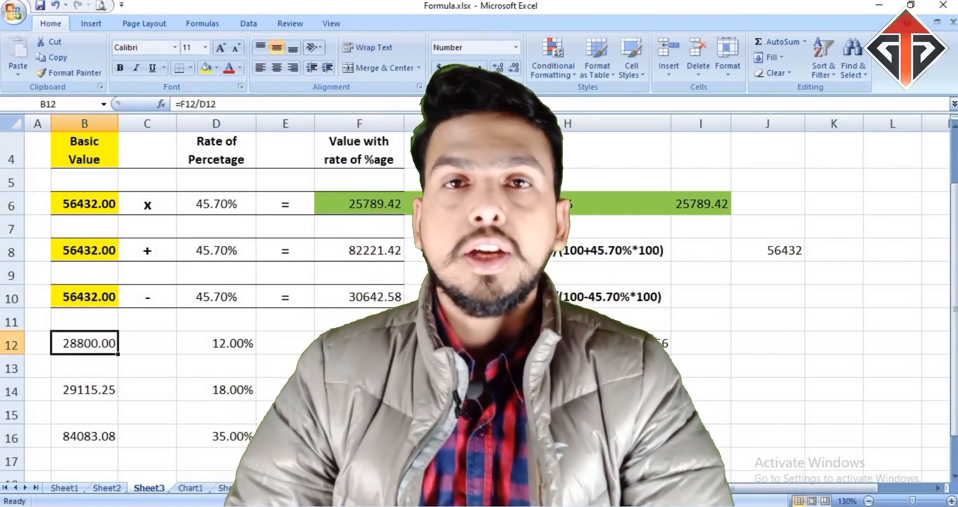